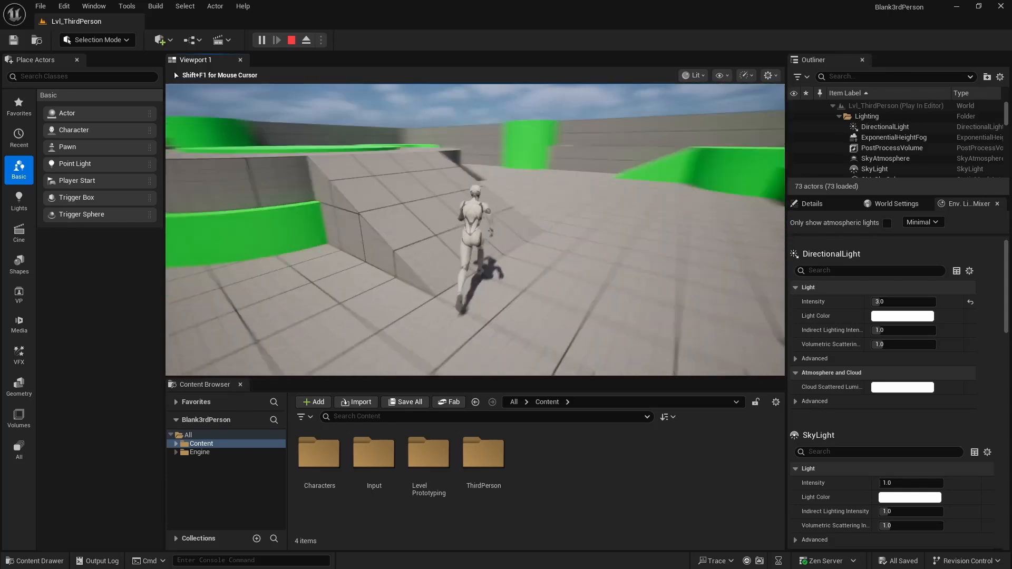
- Stop the play session and create a folder named Levels inside the Content folder
key("Escape")
scroll(442, 264, "up", 5)
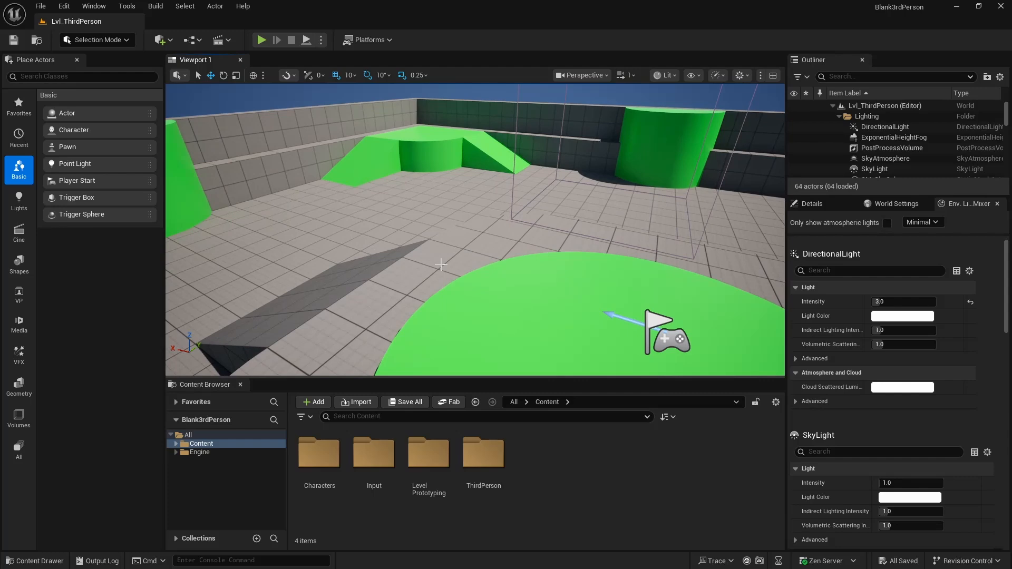
right_click(552, 463)
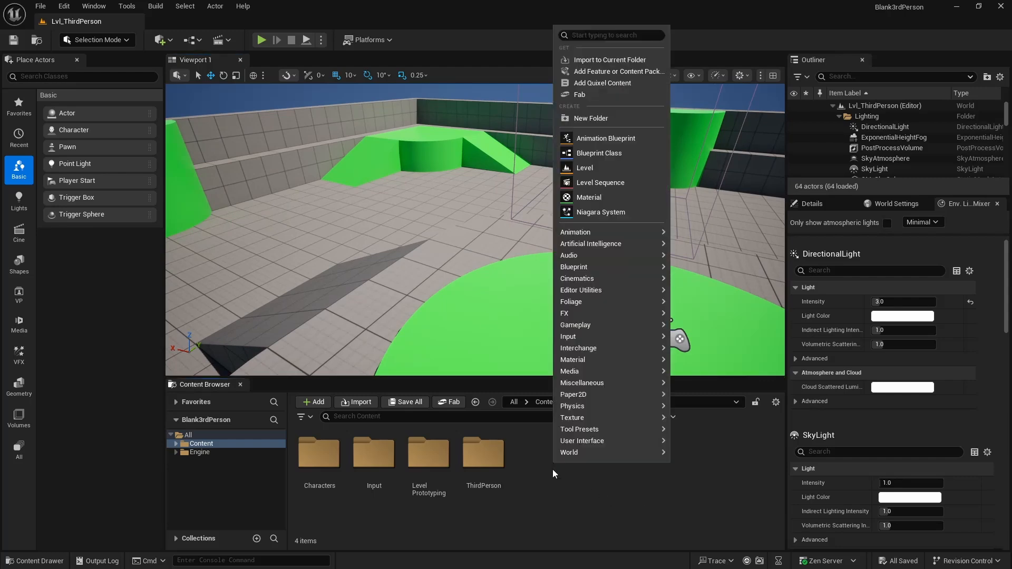
left_click(605, 118)
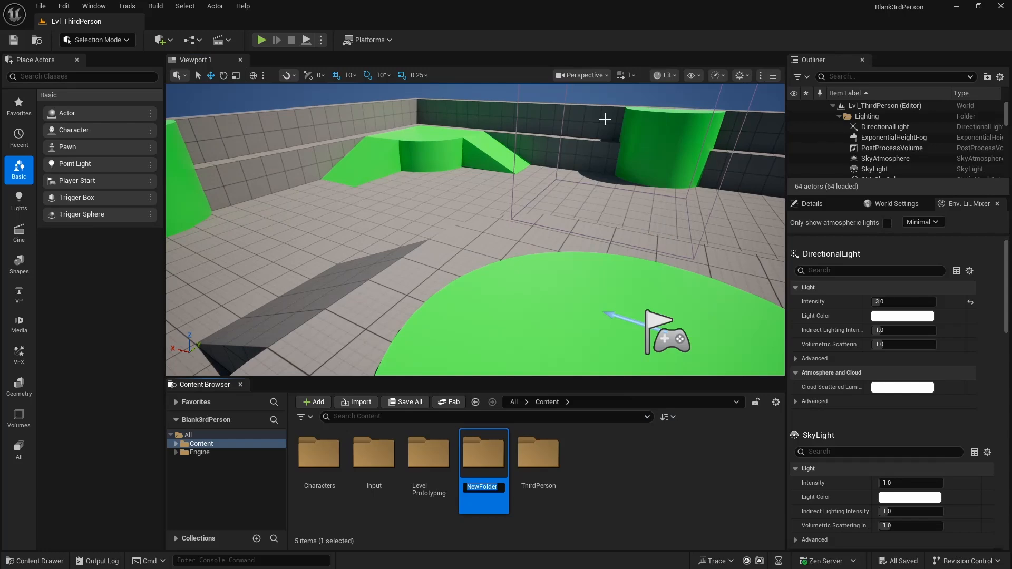
type("Levels")
- Create a level named L_Landscape in the Levels folder and open it, saving the new asset
double_click(484, 457)
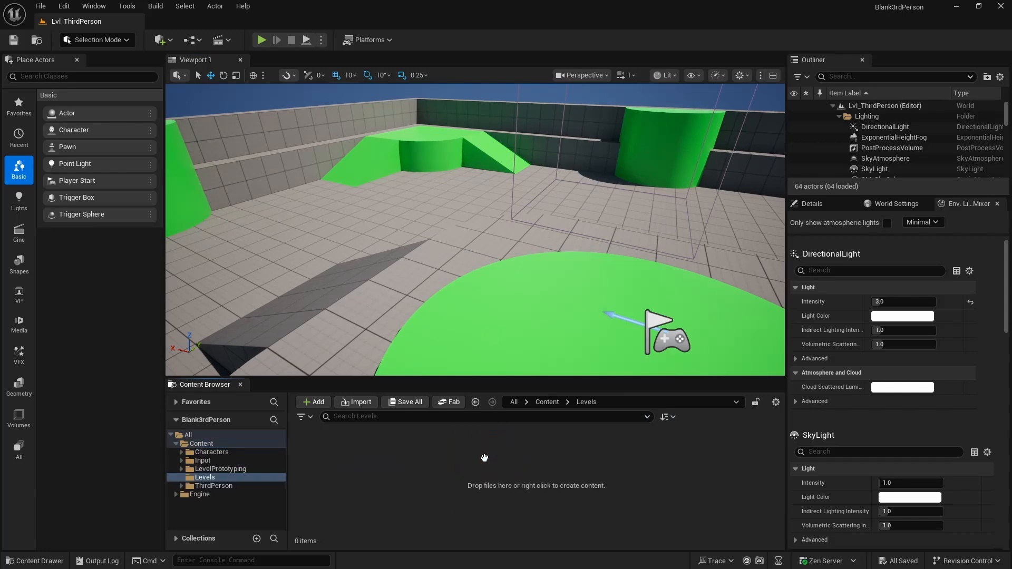
right_click(442, 465)
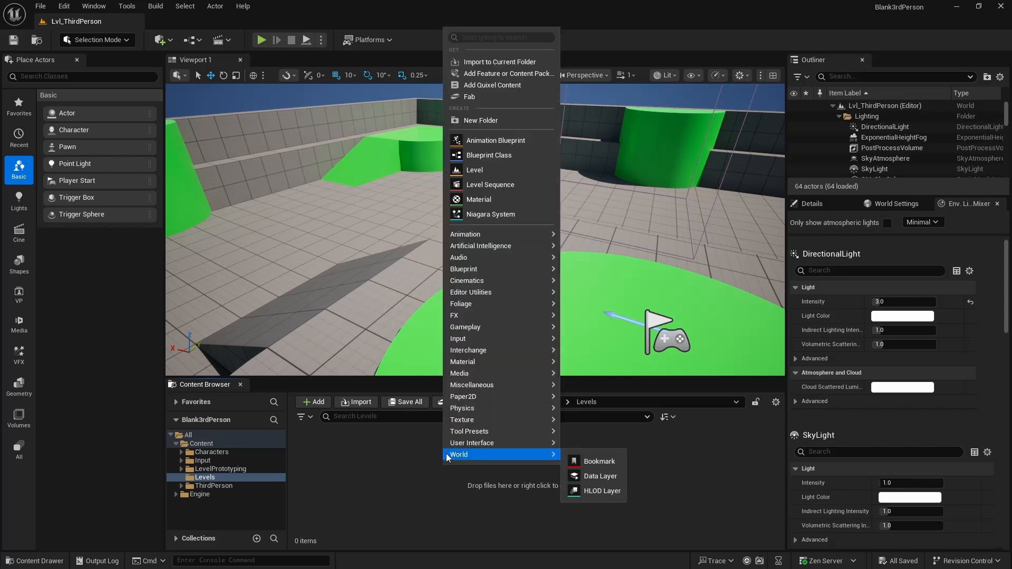
left_click(495, 171)
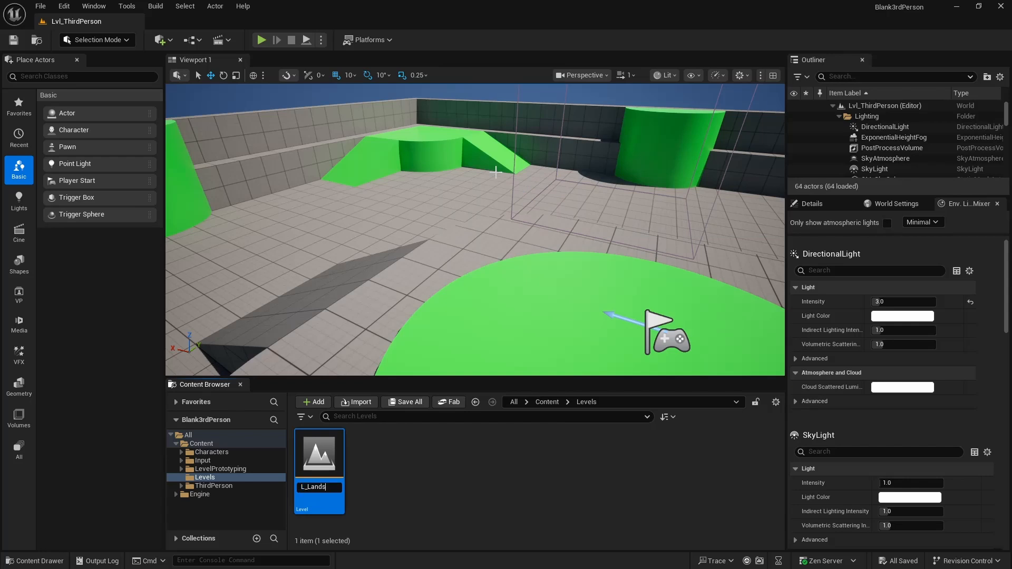
key("Return")
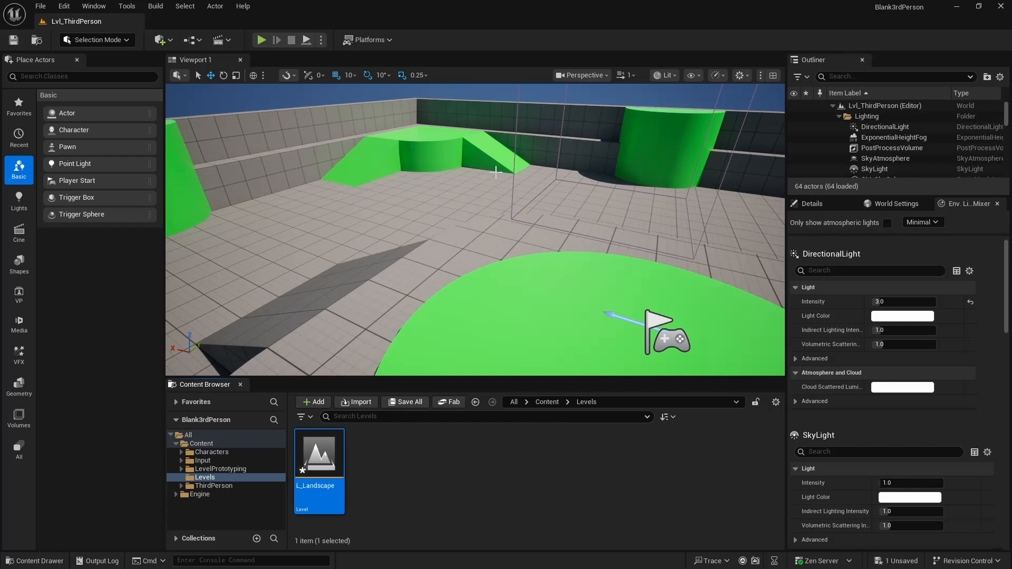
double_click(312, 475)
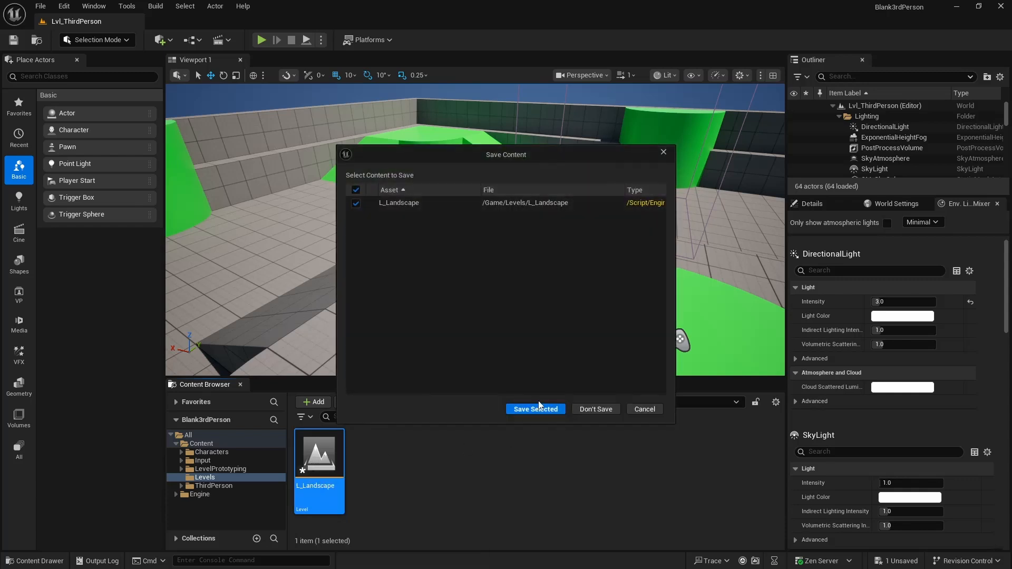
left_click(536, 409)
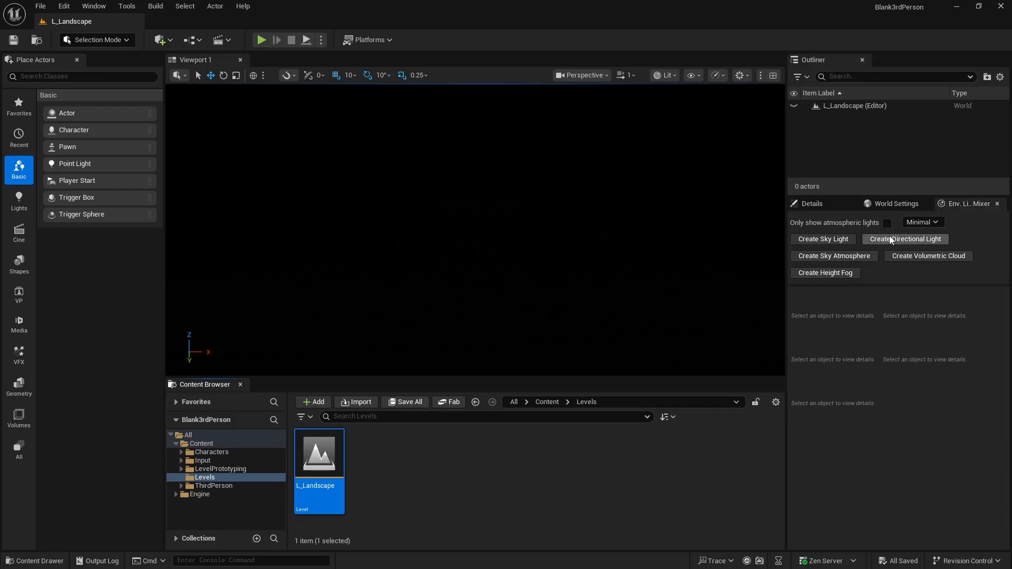
- Add a sky light, directional light, sky atmosphere, volumetric cloud and height fog to the empty level with the Env. Light Mixer
left_click(838, 238)
left_click(838, 239)
left_click(838, 239)
left_click(838, 239)
left_click(841, 238)
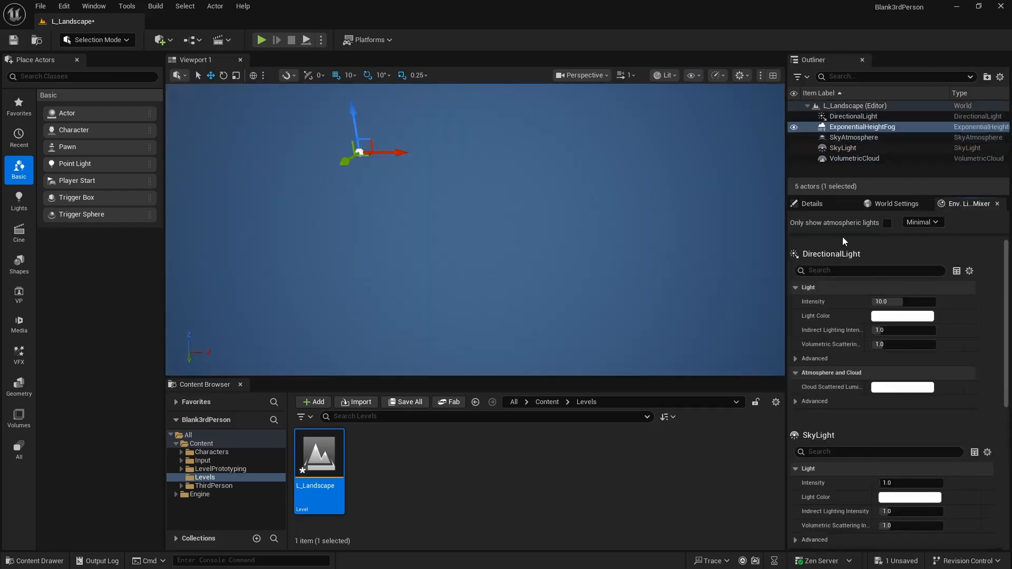
right_click_drag(653, 232, 672, 145)
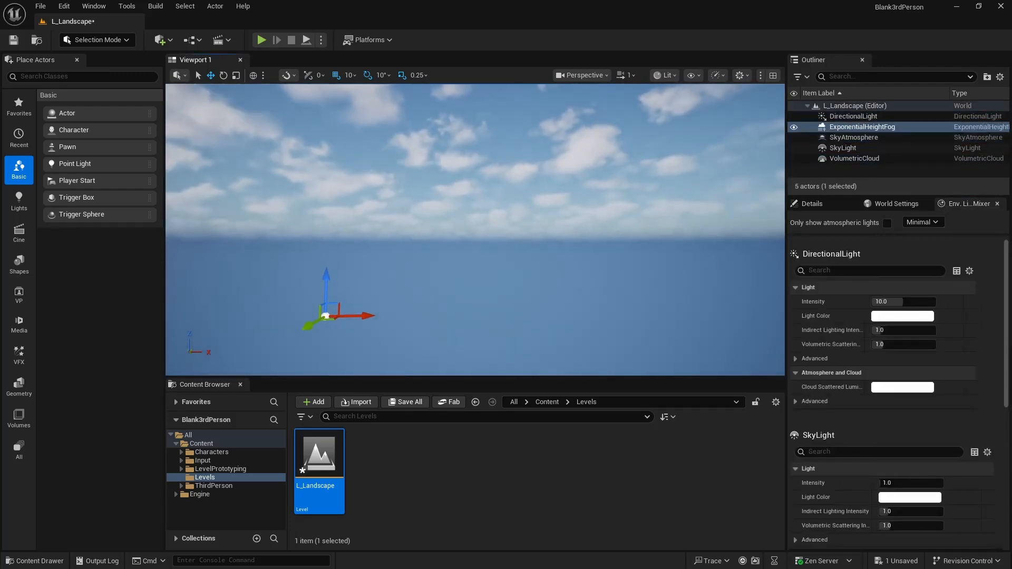
- Close and reopen the Env. Light Mixer, float and resize it, and dock it back beside World Settings
left_click(998, 204)
left_click(93, 7)
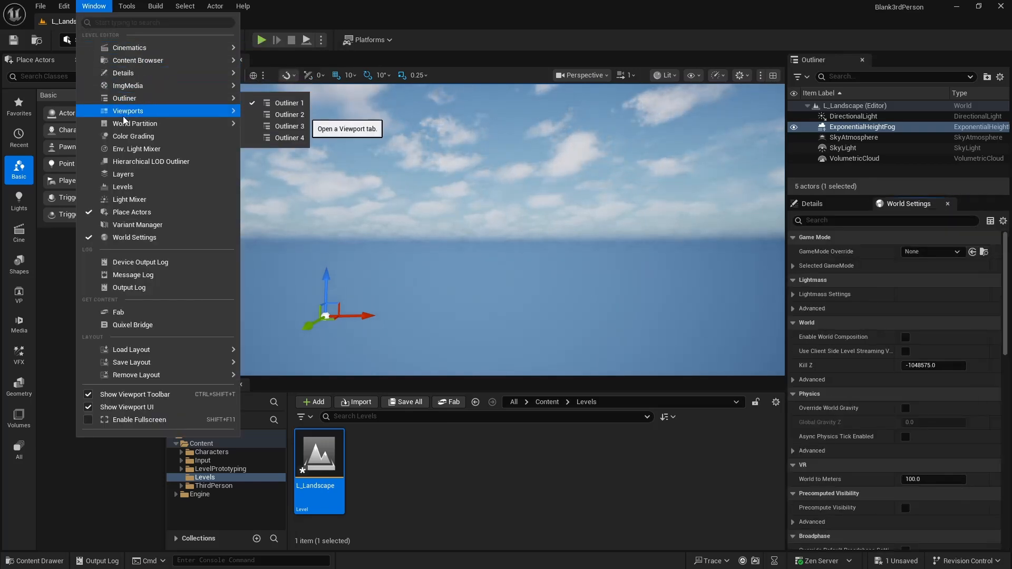
left_click(127, 152)
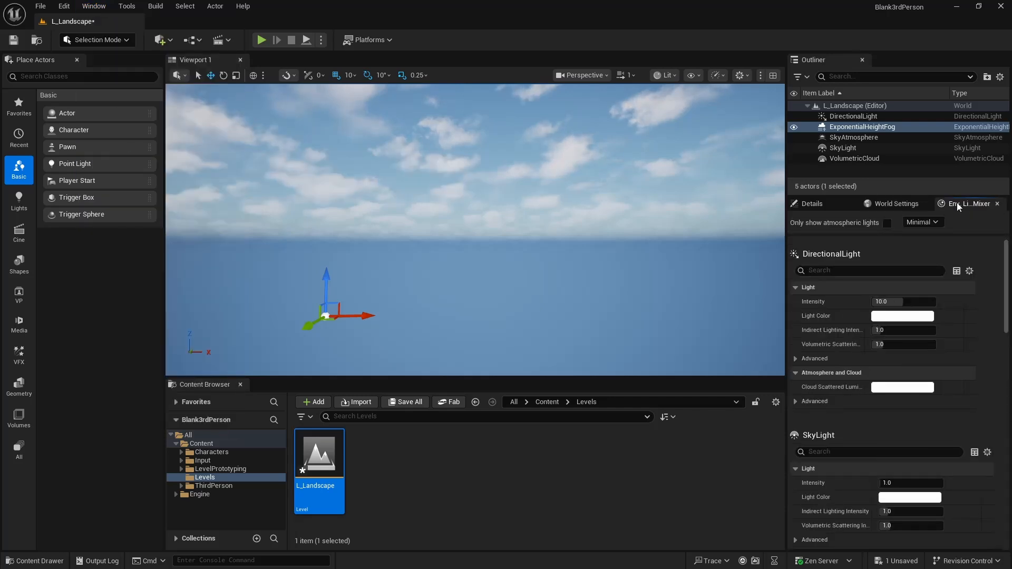
left_click_drag(956, 202, 519, 180)
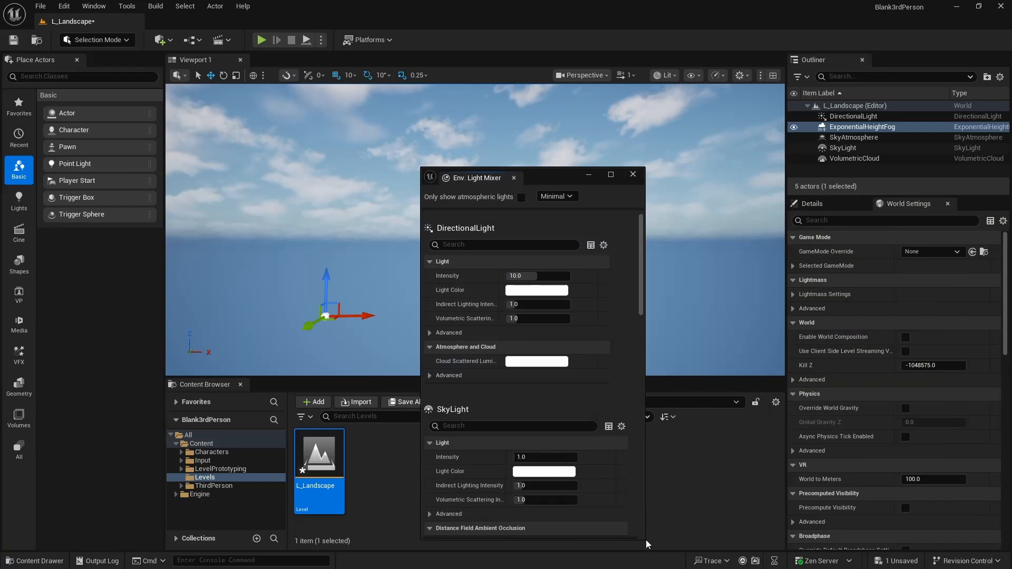
left_click_drag(645, 540, 730, 306)
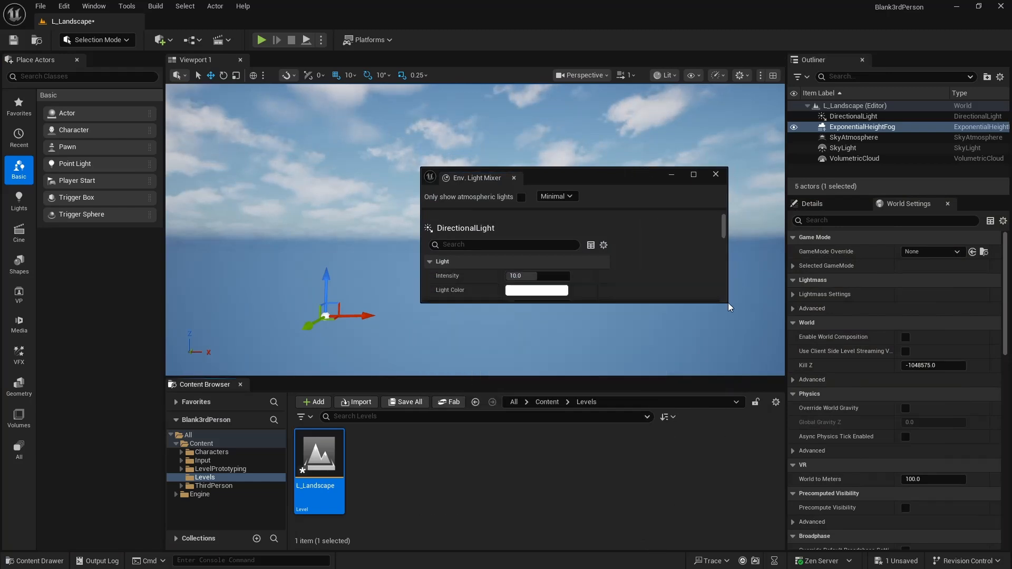
left_click_drag(457, 181, 870, 203)
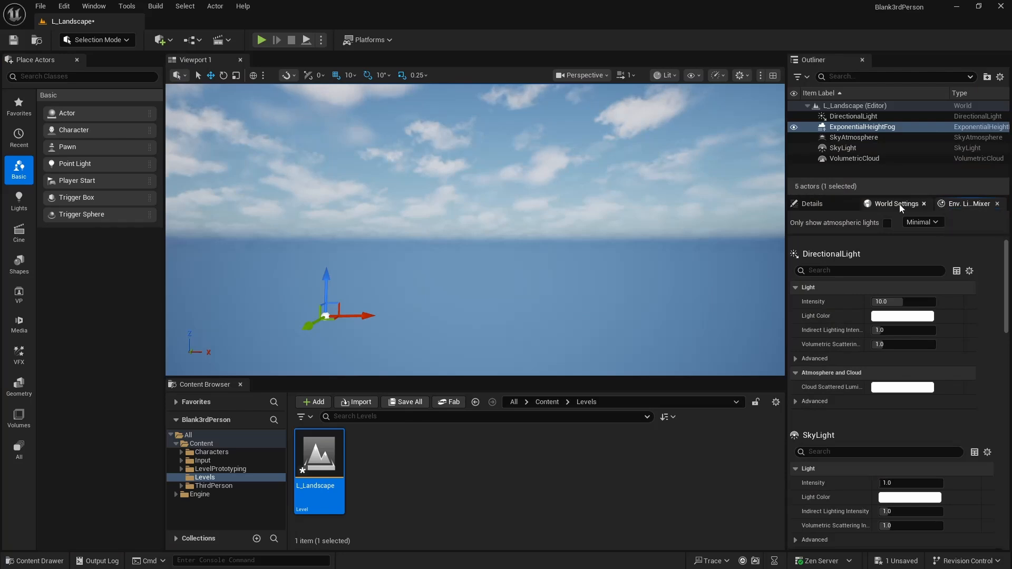
- Group all five lighting and atmosphere actors in an Outliner folder named Envio. Light, collapse it and save the level
left_click(820, 205)
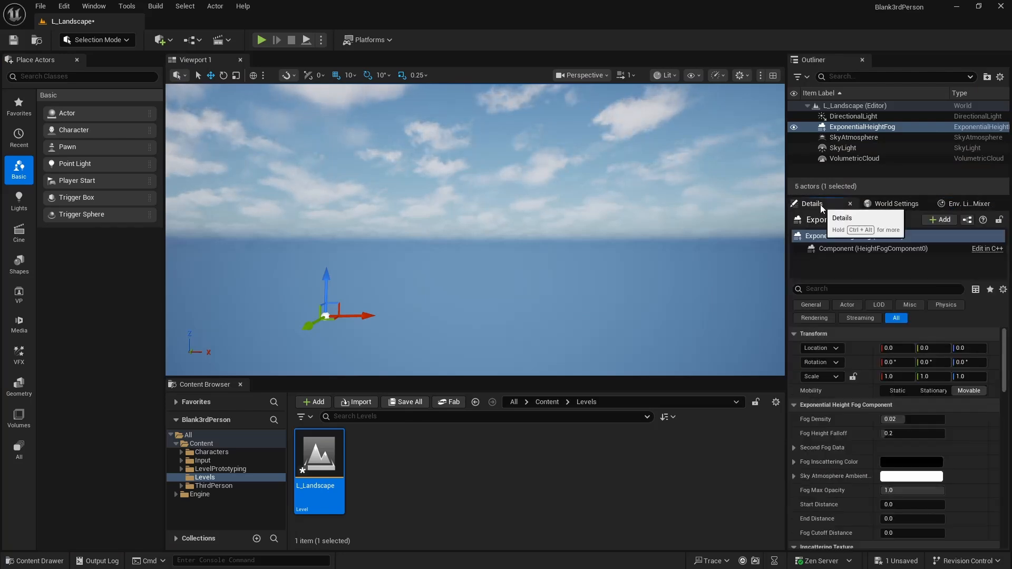
left_click(849, 118)
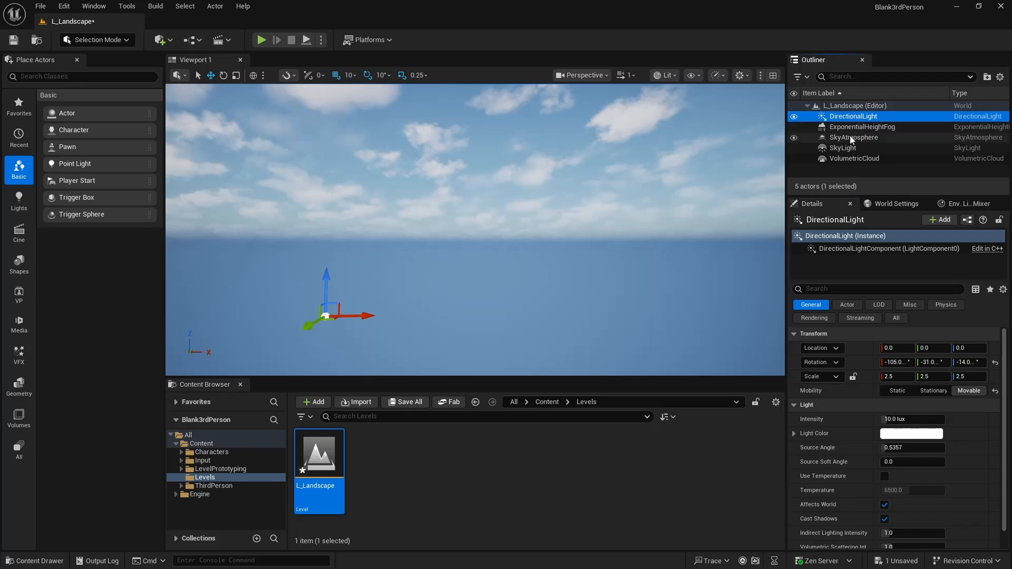
left_click(847, 159, "shift")
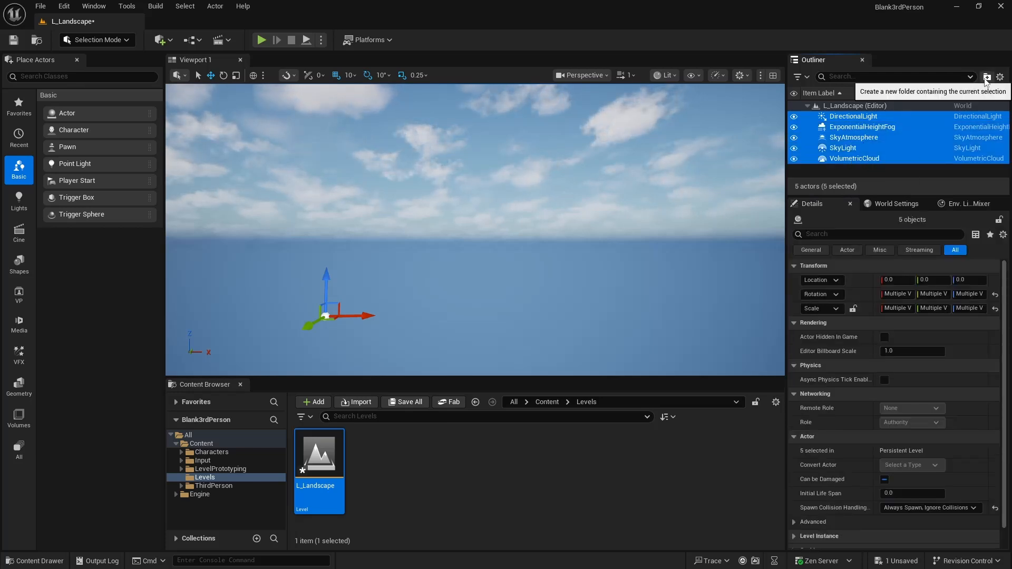
left_click(987, 77)
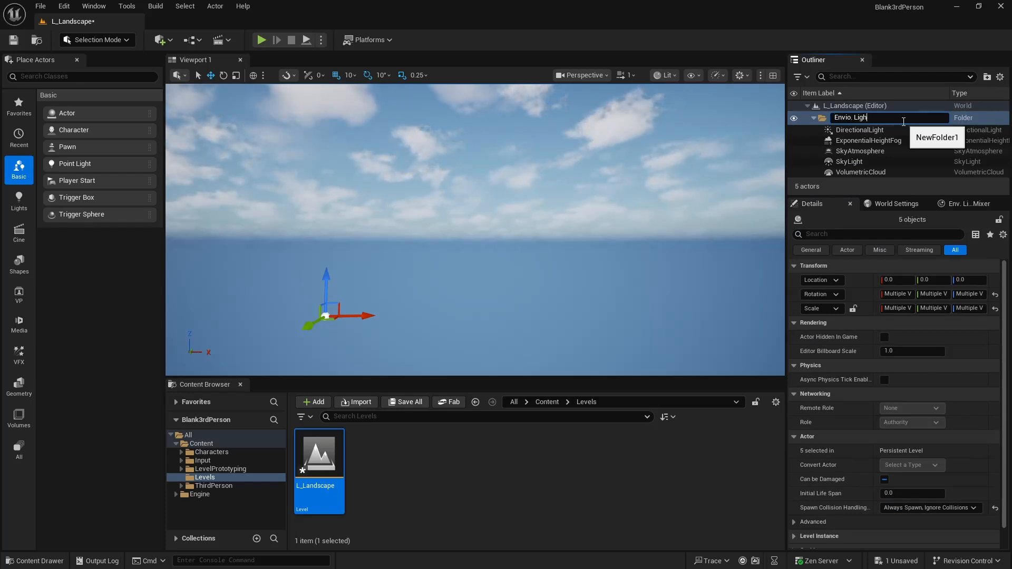
left_click(815, 118)
left_click(814, 116)
left_click(577, 157)
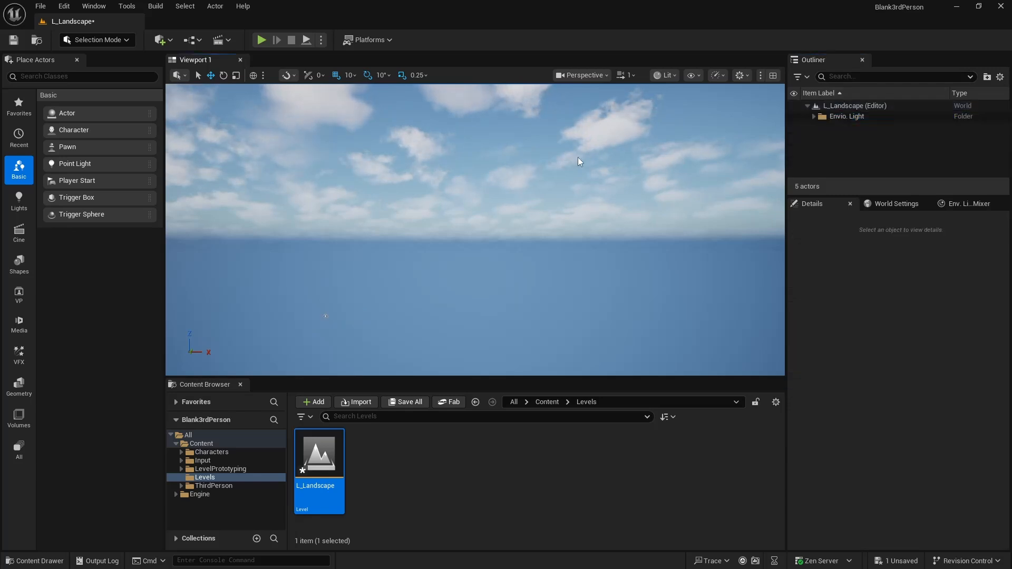
right_click_drag(578, 157, 582, 154)
key("ctrl+s")
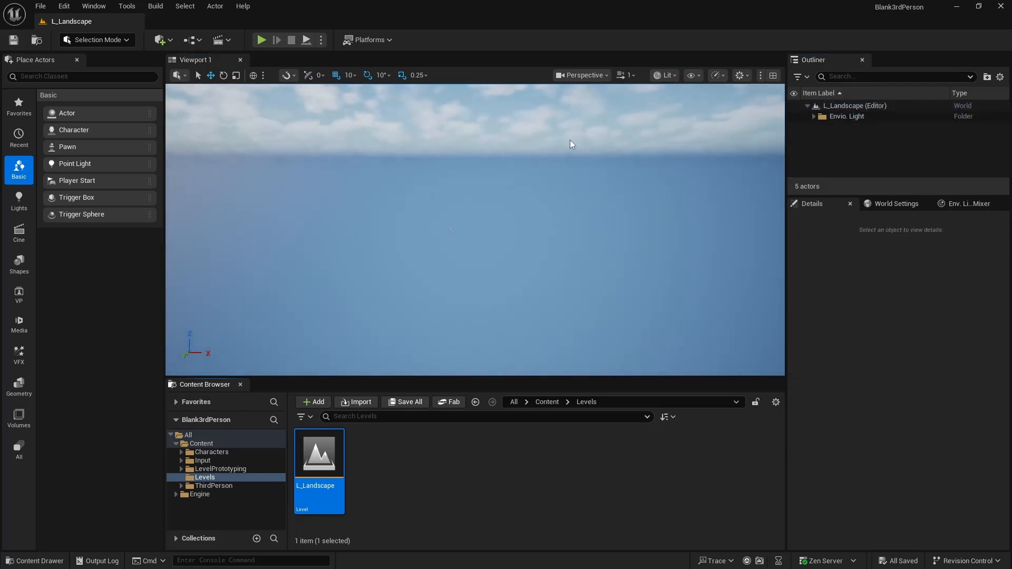
- Switch the editor from Selection mode to Landscape mode
left_click(108, 43)
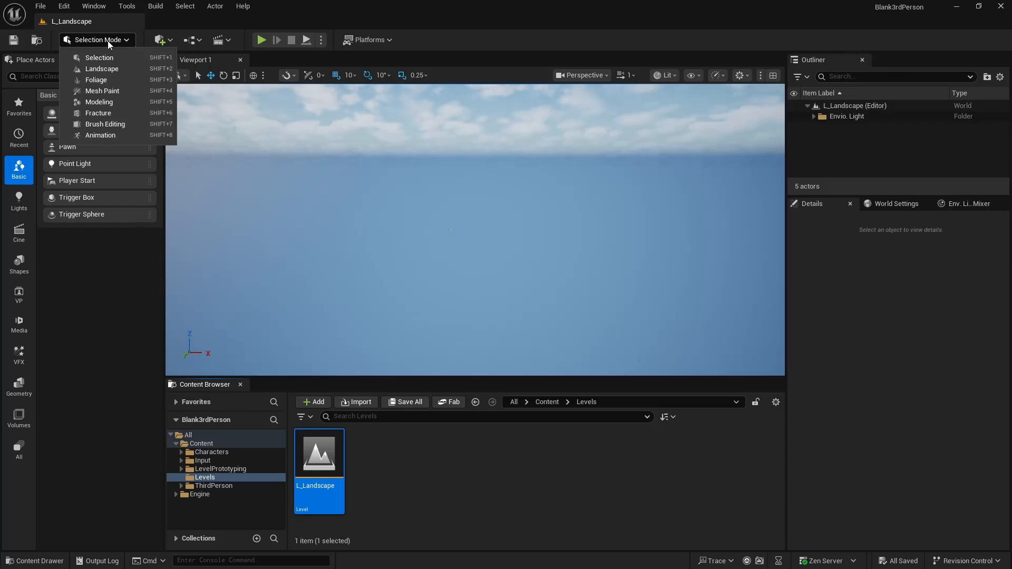
left_click(515, 216)
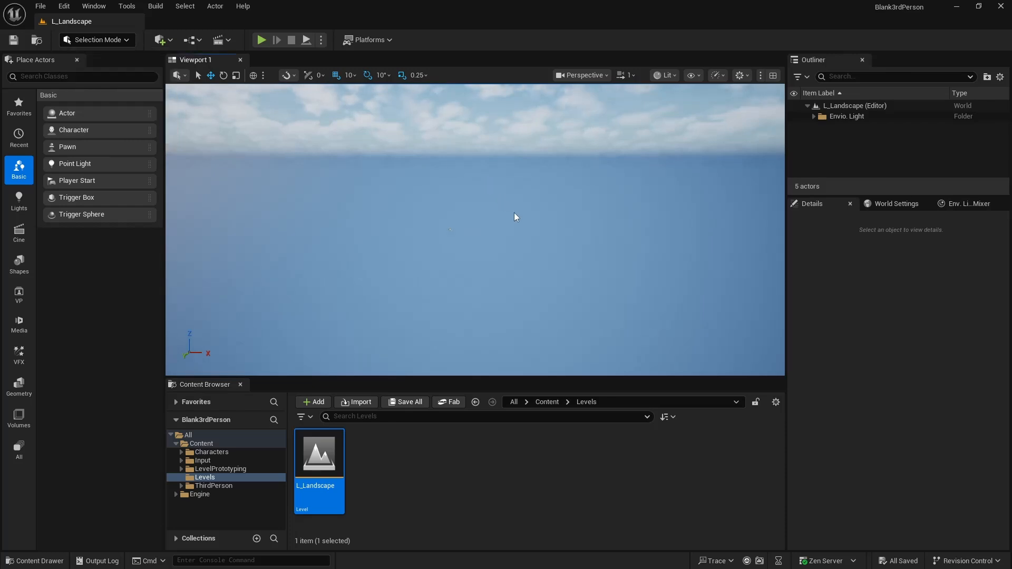
right_click_drag(516, 217, 528, 235)
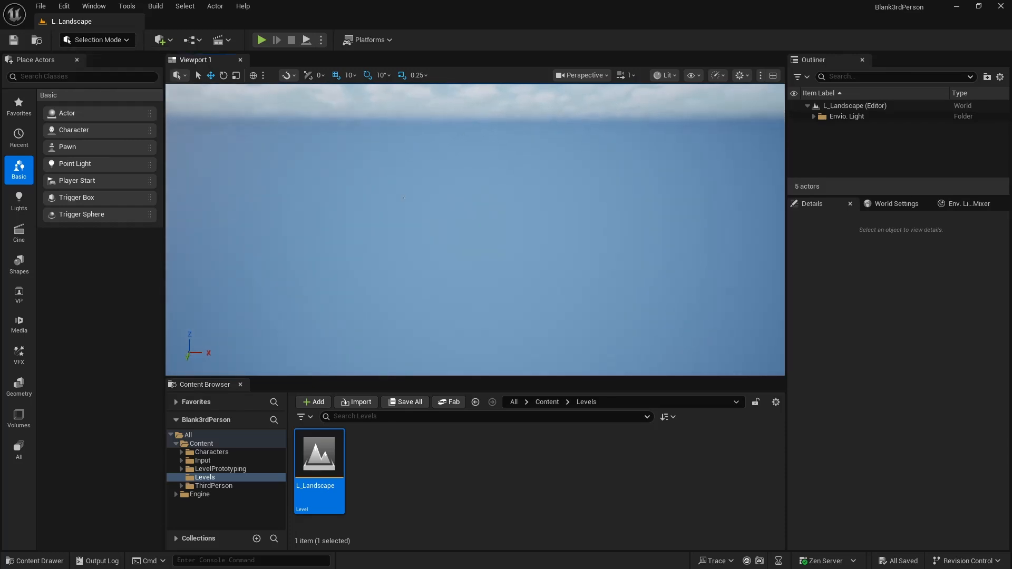
left_click(104, 42)
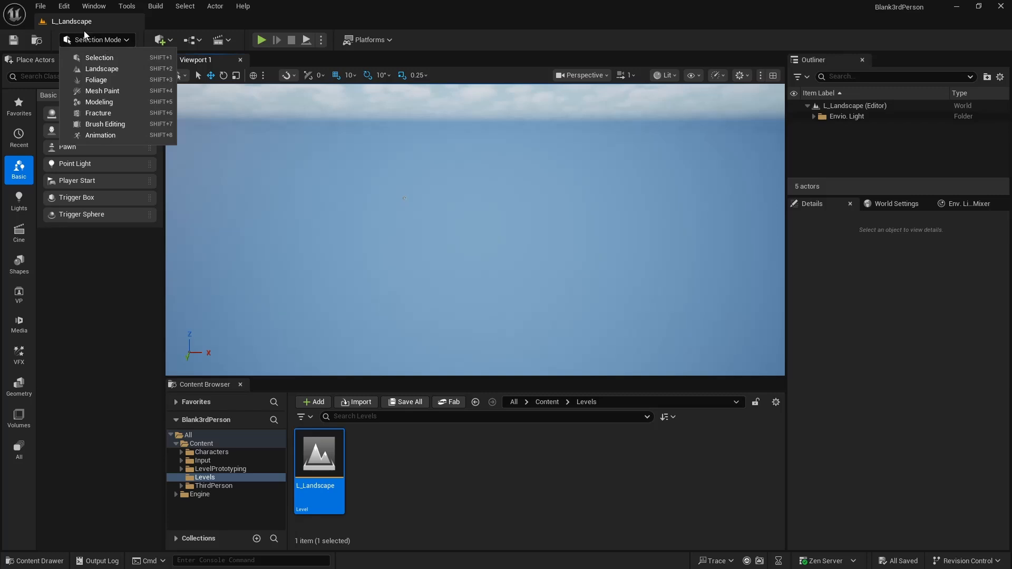
left_click(90, 41)
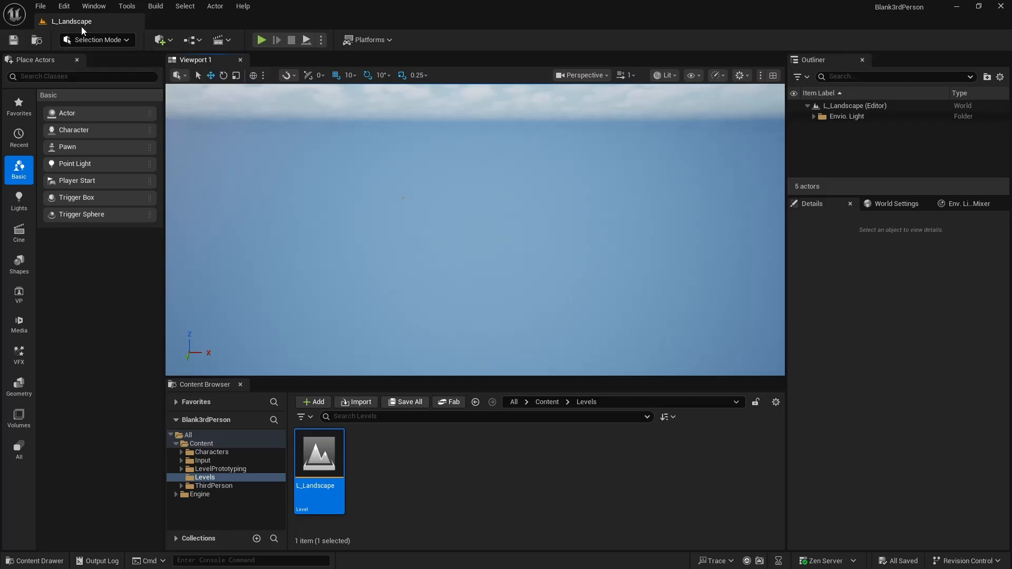
left_click(91, 40)
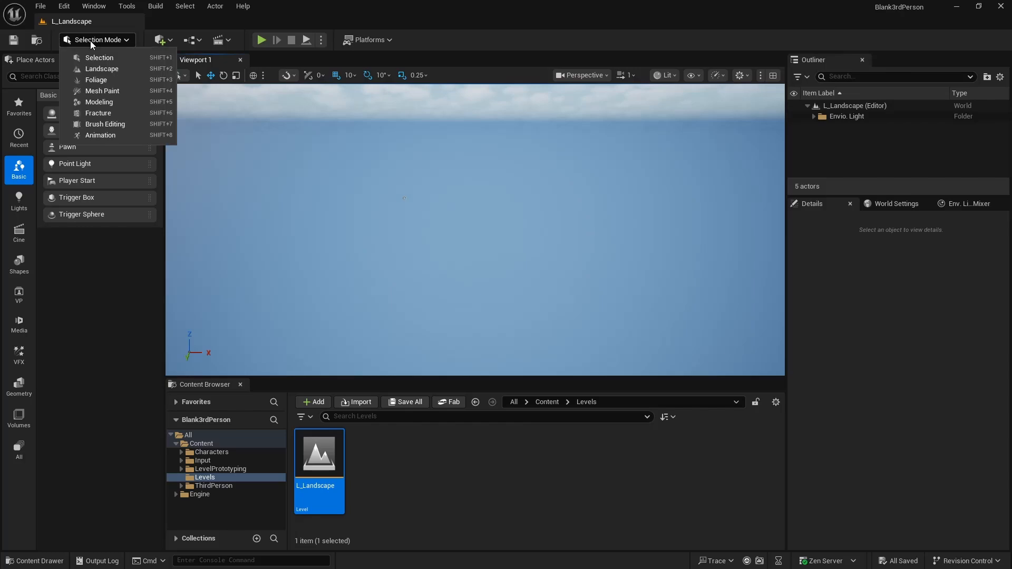
left_click(98, 69)
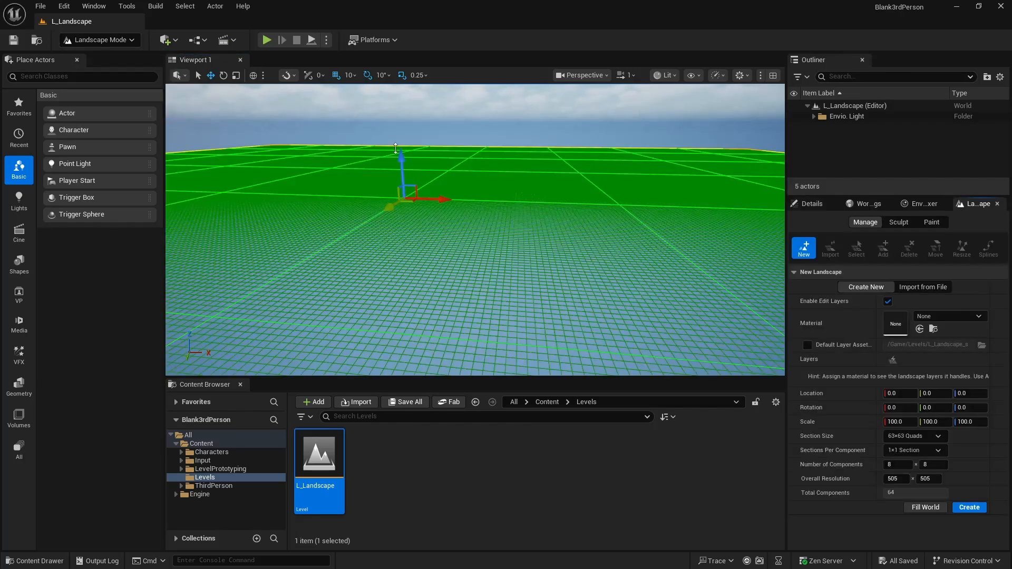
- Try section sizes of 7×7 and 127×127 quads for the new landscape, and return to 63×63 quads
mouse_move(509, 183)
right_mouse_down()
mouse_move(512, 191)
mouse_move(438, 189)
mouse_move(543, 193)
mouse_move(453, 189)
mouse_move(508, 181)
mouse_move(502, 166)
right_mouse_up()
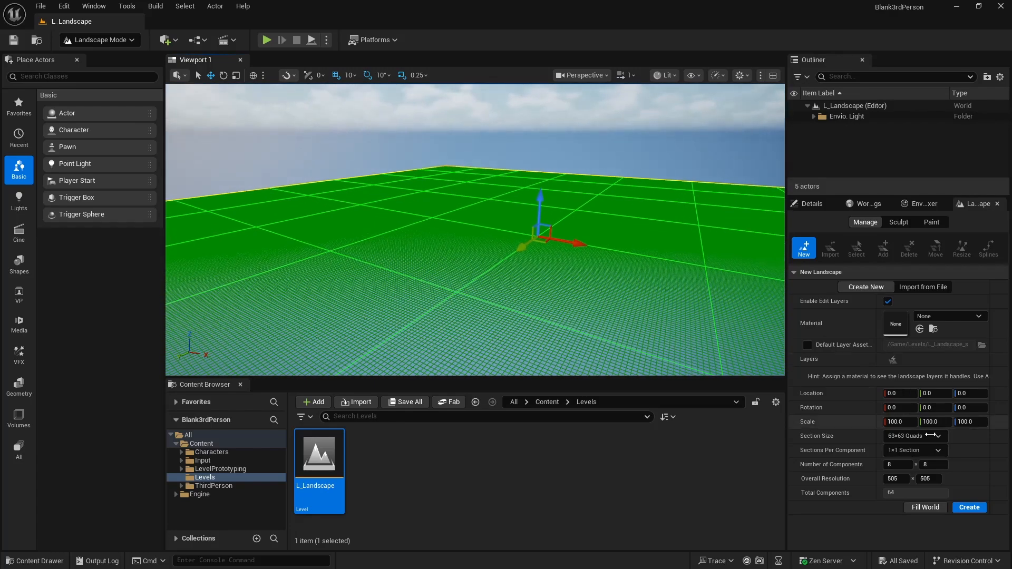
left_click(903, 438)
left_click(905, 451)
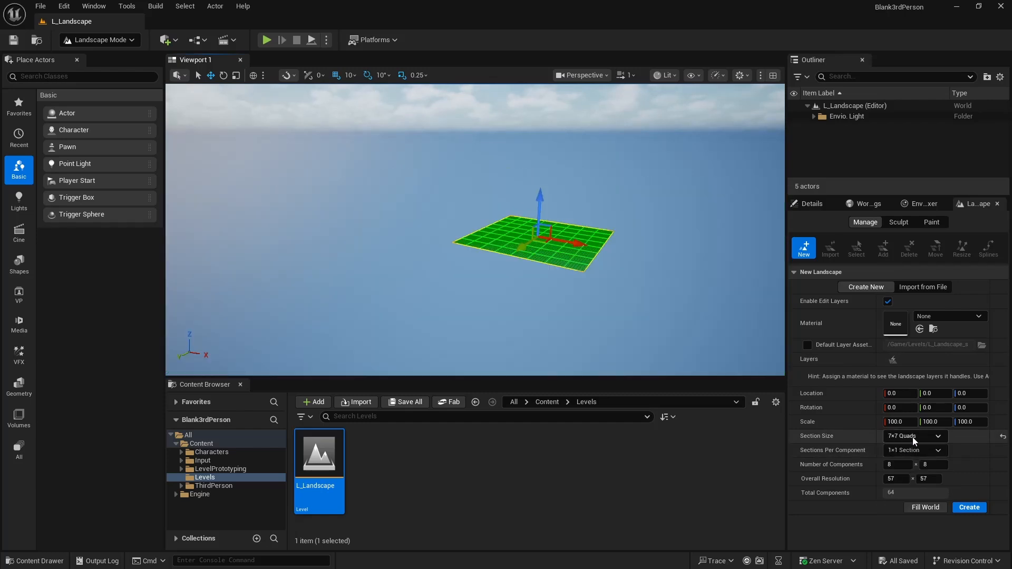
left_click(913, 437)
left_click(923, 497)
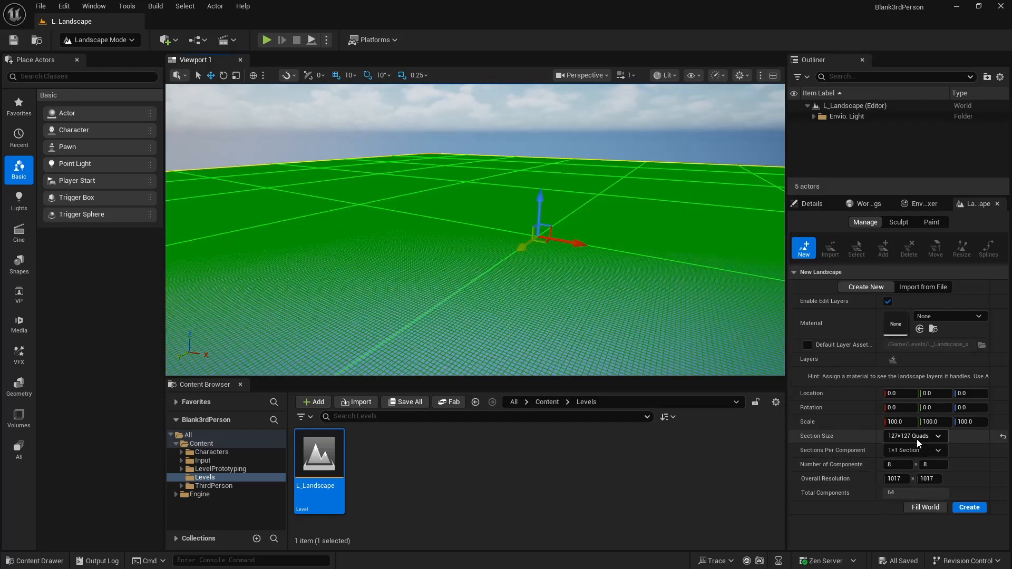
left_click(916, 438)
left_click(918, 486)
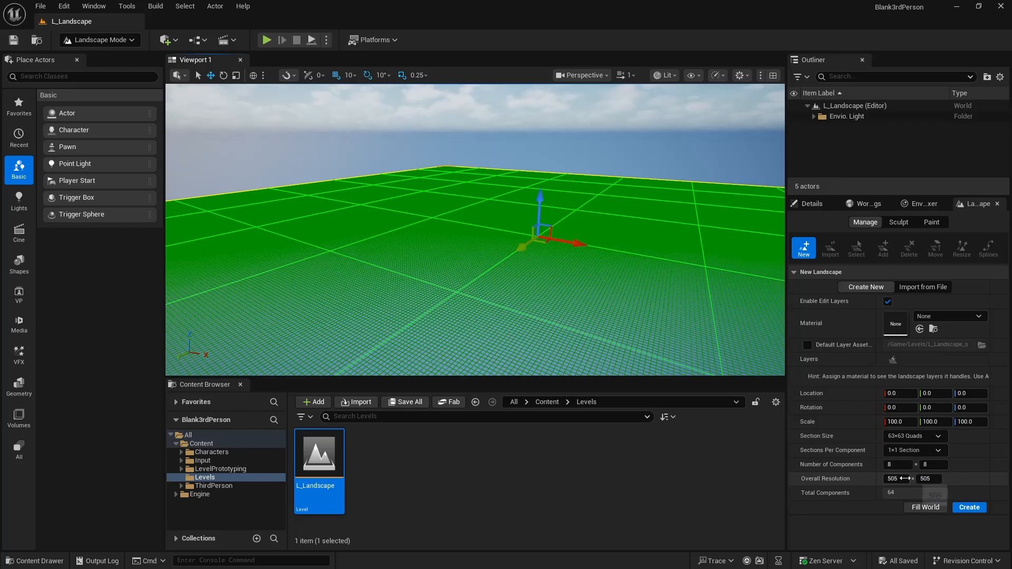
- Enlarge the new landscape to 20 × 8 components and set its sections per component to 2×2
mouse_move(904, 479)
left_mouse_down()
mouse_move(870, 479)
mouse_move(904, 479)
left_mouse_up()
left_click(897, 454)
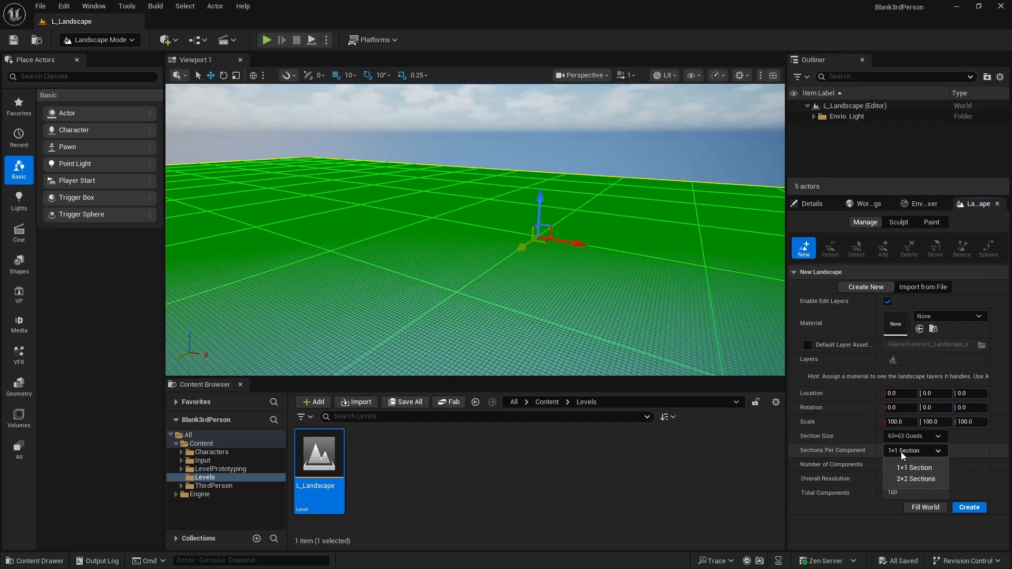
left_click(910, 475)
right_click_drag(698, 336, 675, 333)
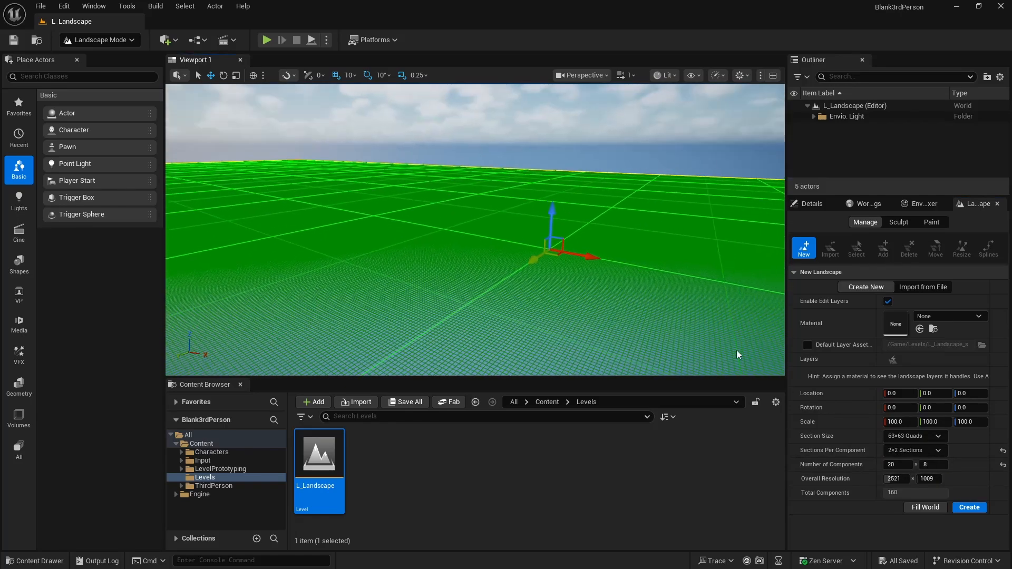
- Reset the sections per component and number of components to defaults, 1×1 Section and 8 × 8, and create the landscape
left_click(1003, 451)
left_click(1003, 466)
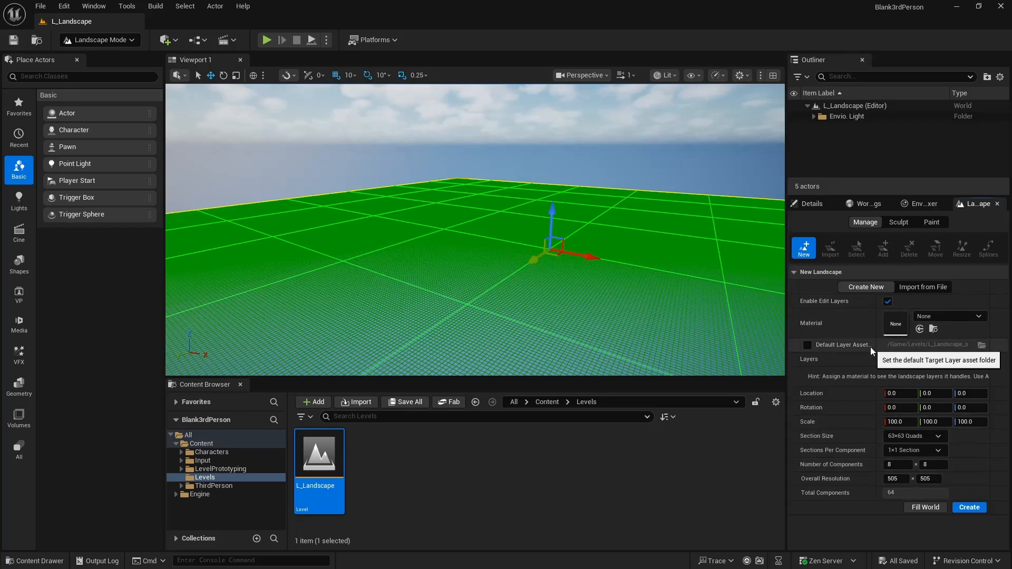
left_click(969, 508)
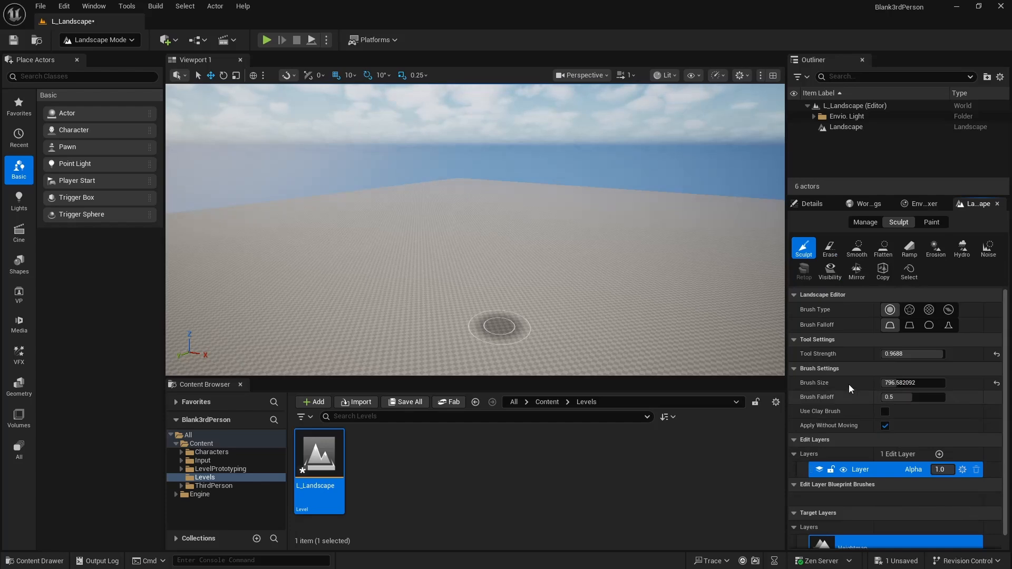
- Raise rounded hills and a curved ridge on the flat landscape with the Sculpt tool
mouse_move(594, 259)
right_mouse_down()
mouse_move(575, 285)
mouse_move(594, 267)
right_mouse_up()
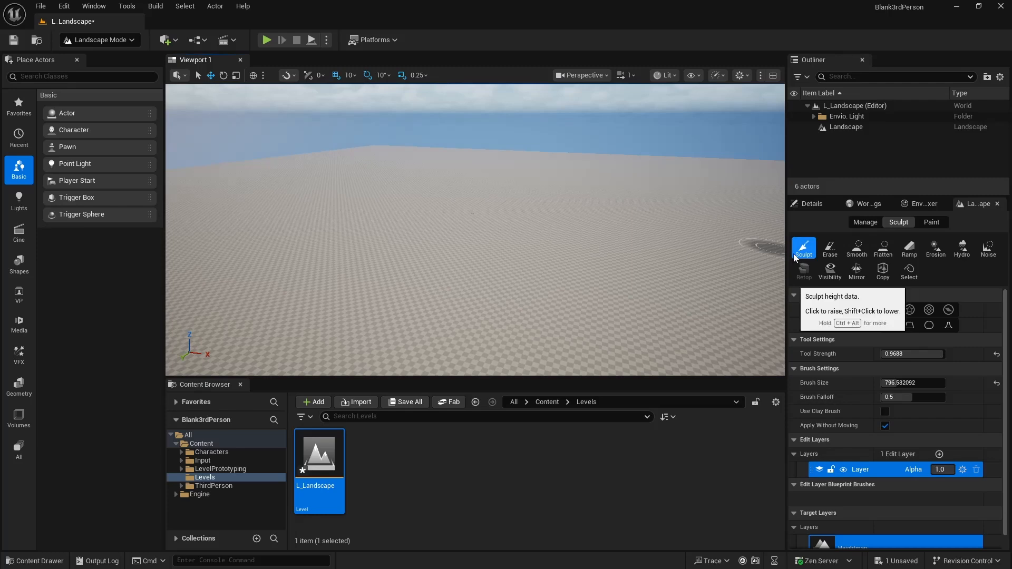
left_click(553, 262)
mouse_move(553, 262)
left_mouse_down()
mouse_move(475, 263)
mouse_move(334, 294)
mouse_move(322, 316)
mouse_move(492, 249)
mouse_move(635, 246)
left_mouse_up()
right_click_drag(634, 247, 680, 261)
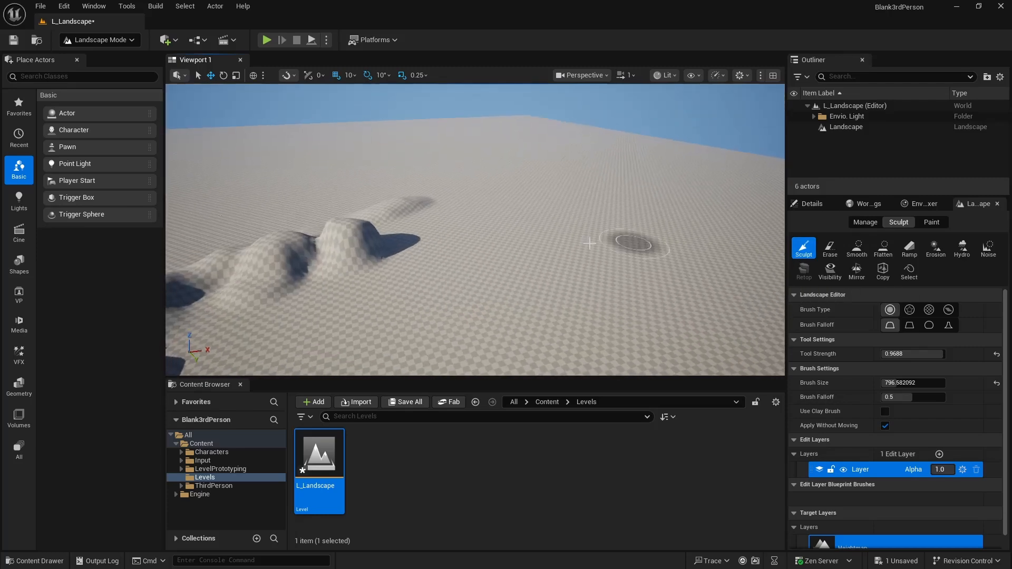
mouse_move(510, 245)
left_mouse_down()
mouse_move(673, 307)
mouse_move(474, 226)
mouse_move(402, 233)
mouse_move(542, 230)
mouse_move(526, 230)
mouse_move(543, 244)
left_mouse_up()
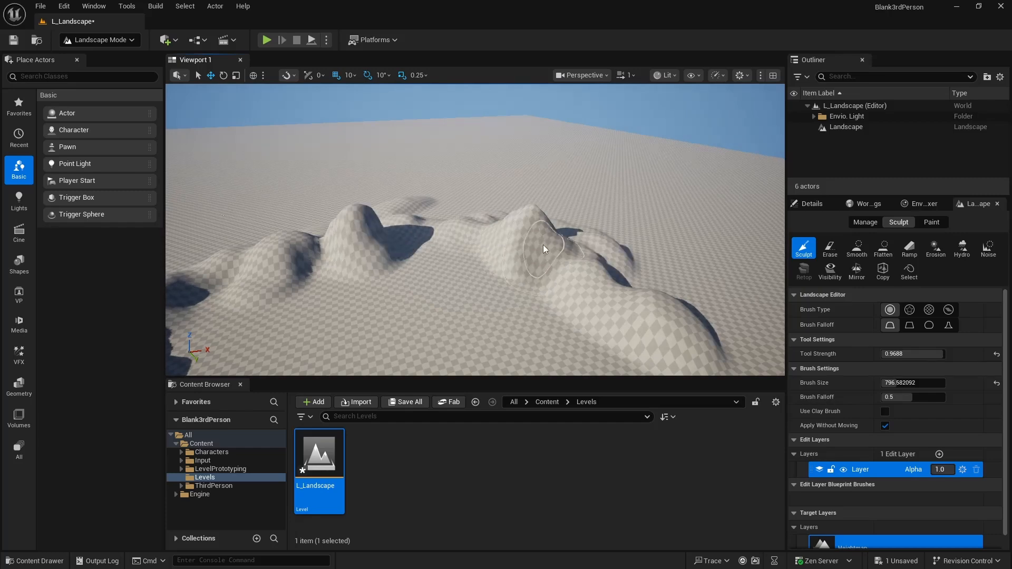
right_click_drag(602, 253, 568, 238)
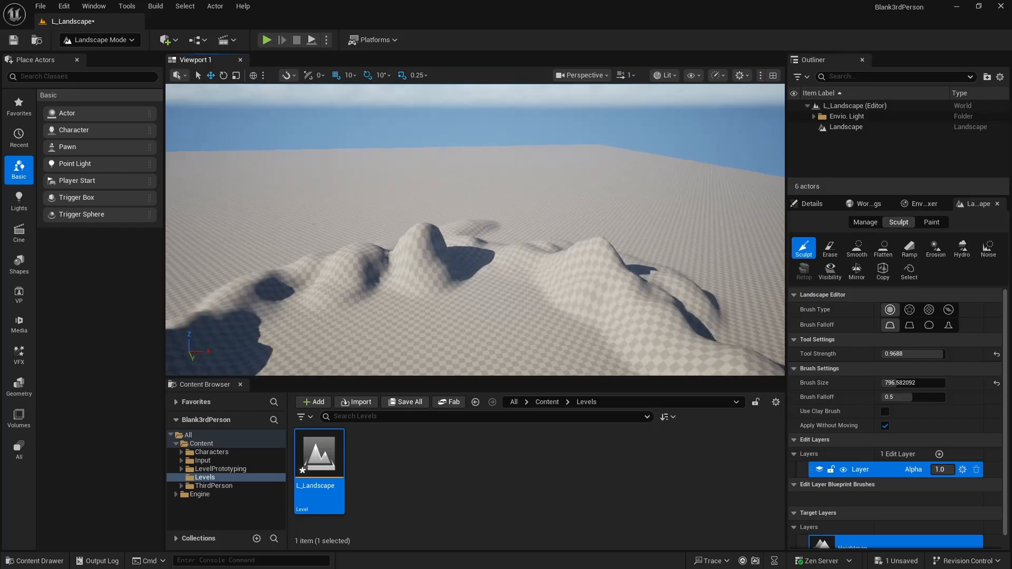
right_click_drag(757, 262, 785, 271)
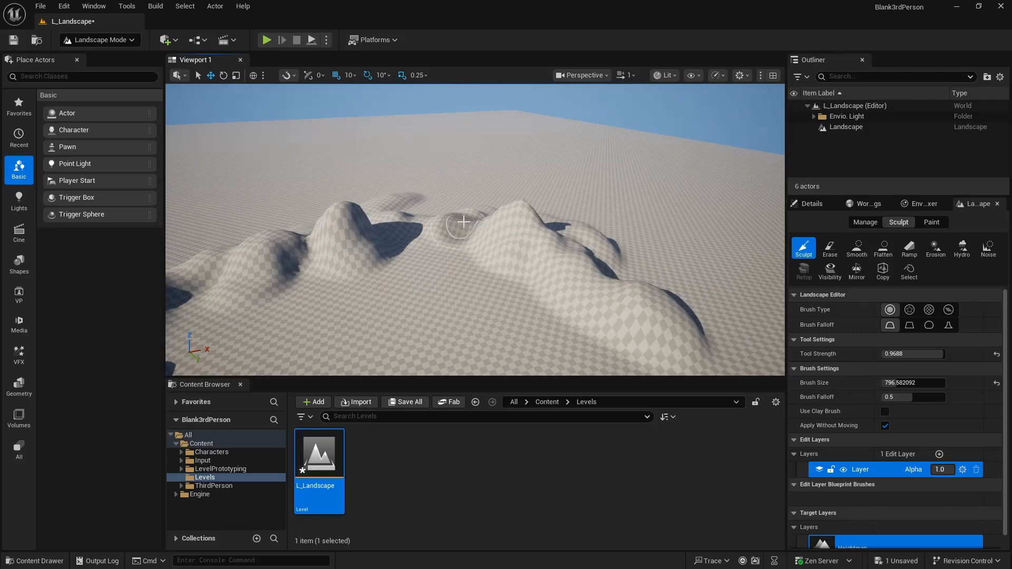
- Erase the middle hills of the sculpted ridge with the Erase tool and examine the Smooth and erosion tools
left_click(830, 248)
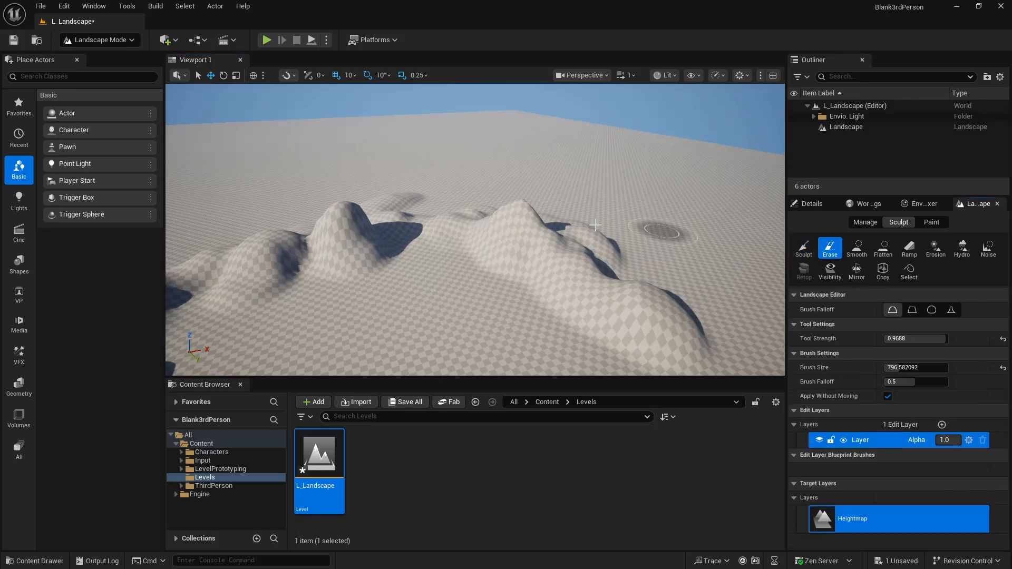
mouse_move(521, 215)
left_mouse_down()
mouse_move(488, 232)
mouse_move(556, 282)
mouse_move(544, 228)
mouse_move(599, 237)
mouse_move(531, 214)
left_mouse_up()
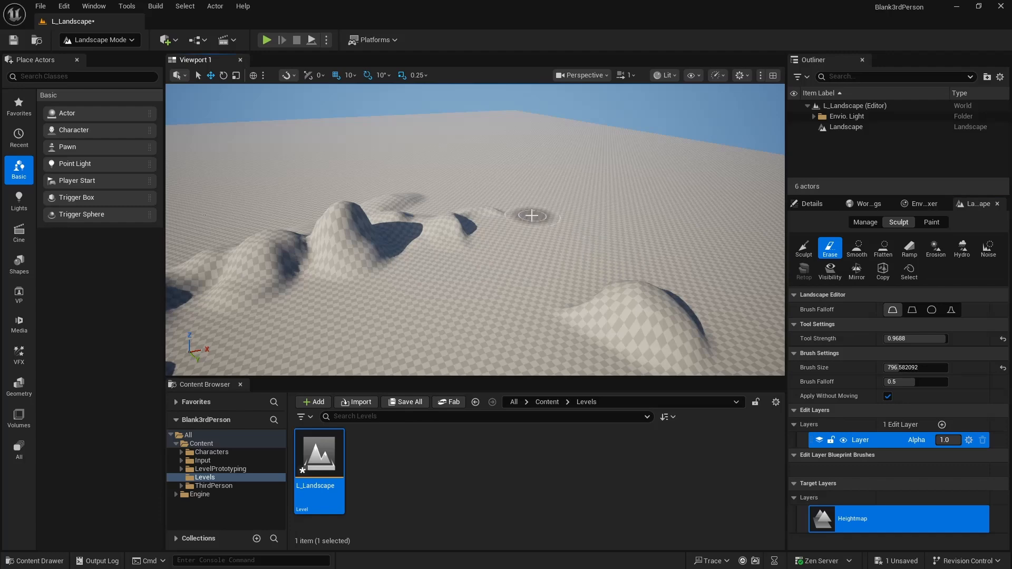
left_click(858, 248)
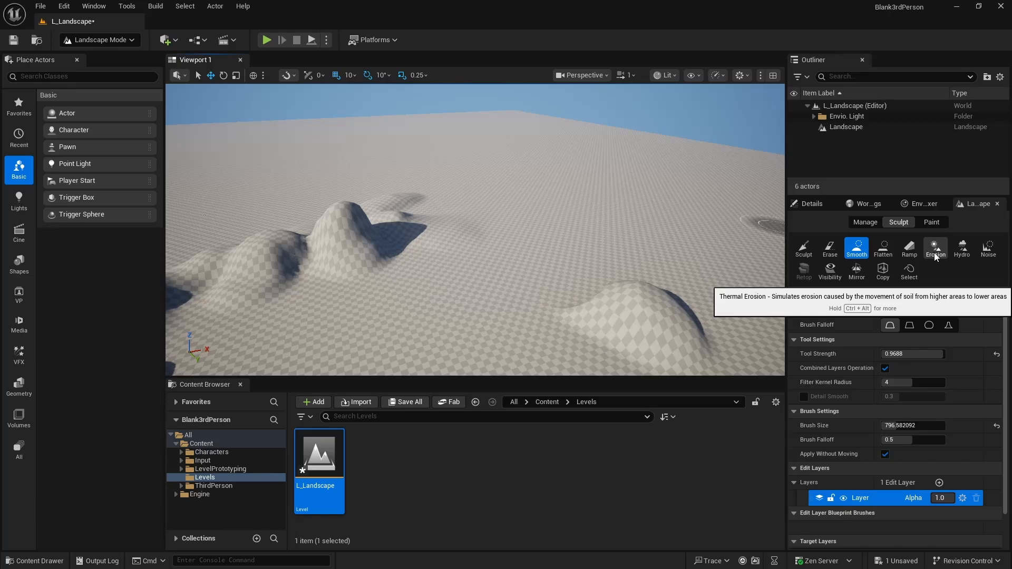
key("ctrl+alt")
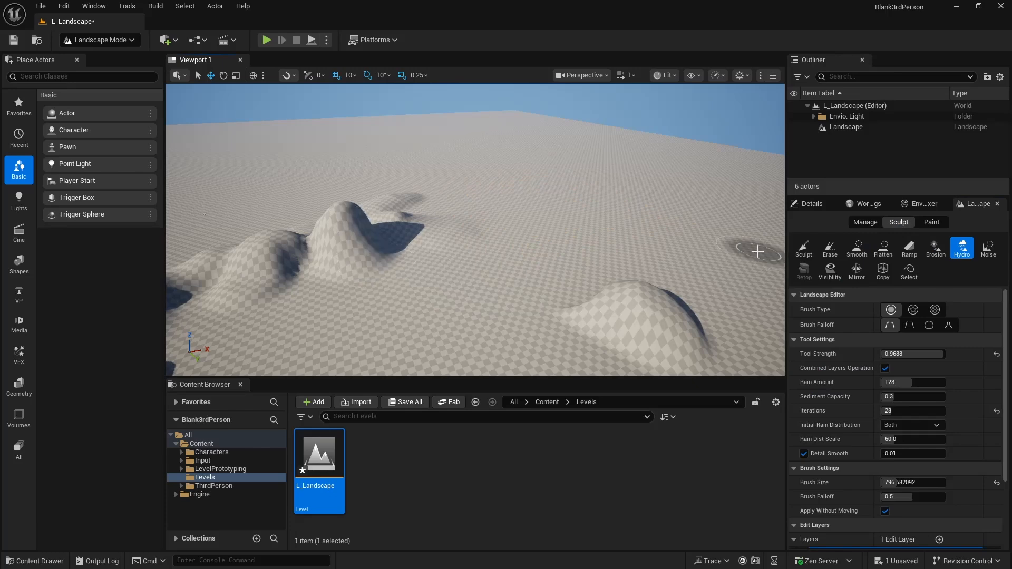
- Sculpt more rounded hills to fill the gap and extend the ridge into an arc
left_click(803, 247)
mouse_move(407, 251)
left_mouse_down()
mouse_move(565, 244)
mouse_move(649, 306)
left_mouse_up()
key("s")
mouse_move(647, 224)
right_mouse_down()
mouse_move(559, 232)
mouse_move(649, 245)
mouse_move(648, 224)
right_mouse_up()
mouse_move(648, 224)
left_mouse_down()
mouse_move(686, 258)
mouse_move(670, 287)
mouse_move(479, 201)
mouse_move(549, 211)
mouse_move(508, 221)
mouse_move(474, 206)
mouse_move(556, 221)
left_mouse_up()
- Raise tall, jagged peaks in the centre of the ridge with the Alpha brush and leave the landscape deselected
left_click(909, 309)
left_click_drag(548, 225, 458, 199)
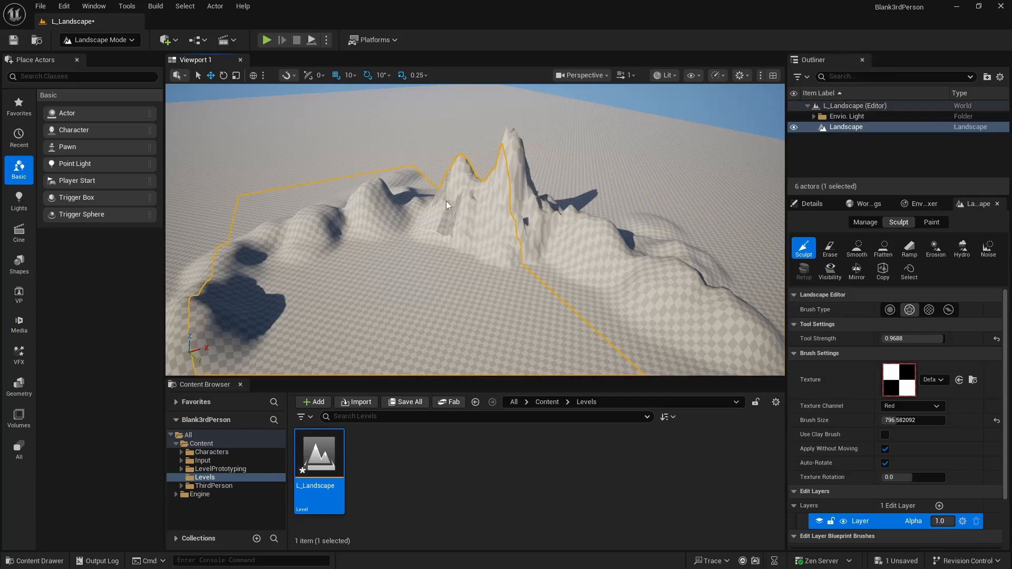
left_click(821, 109)
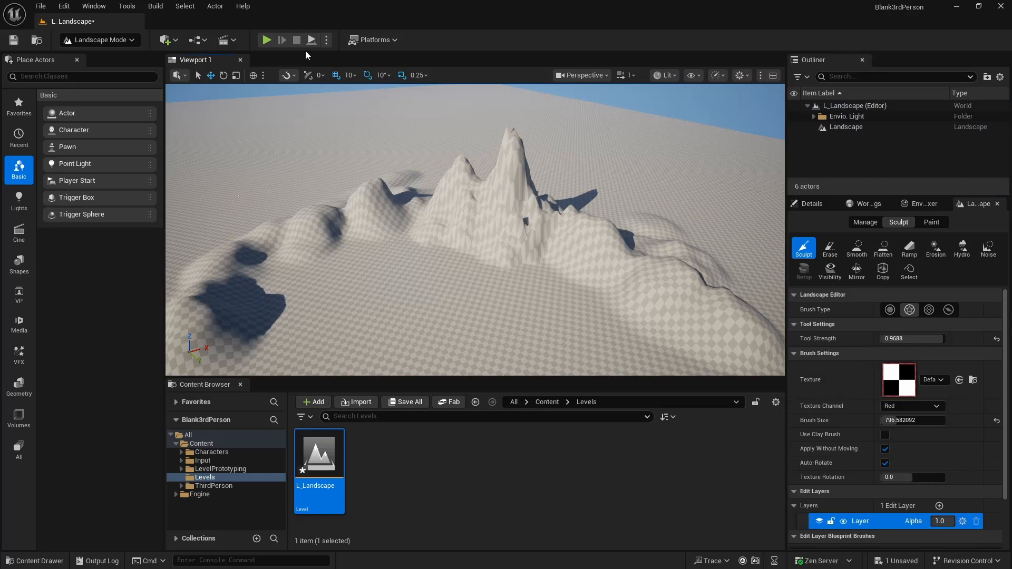
- Play the level, run the character around on the landscape to check the mountains' scale, and end the play session
left_click(270, 42)
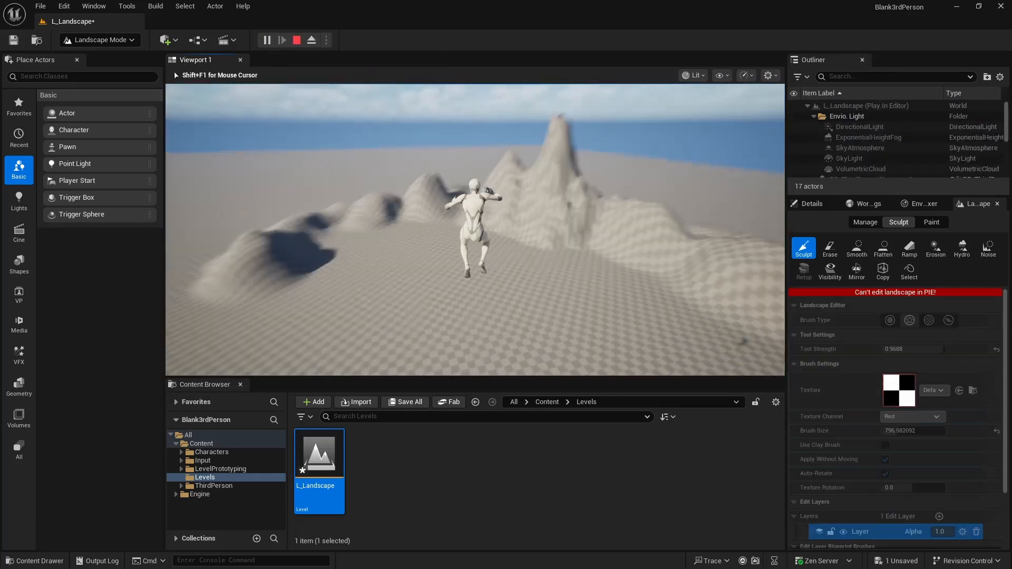
key("w")
key("a")
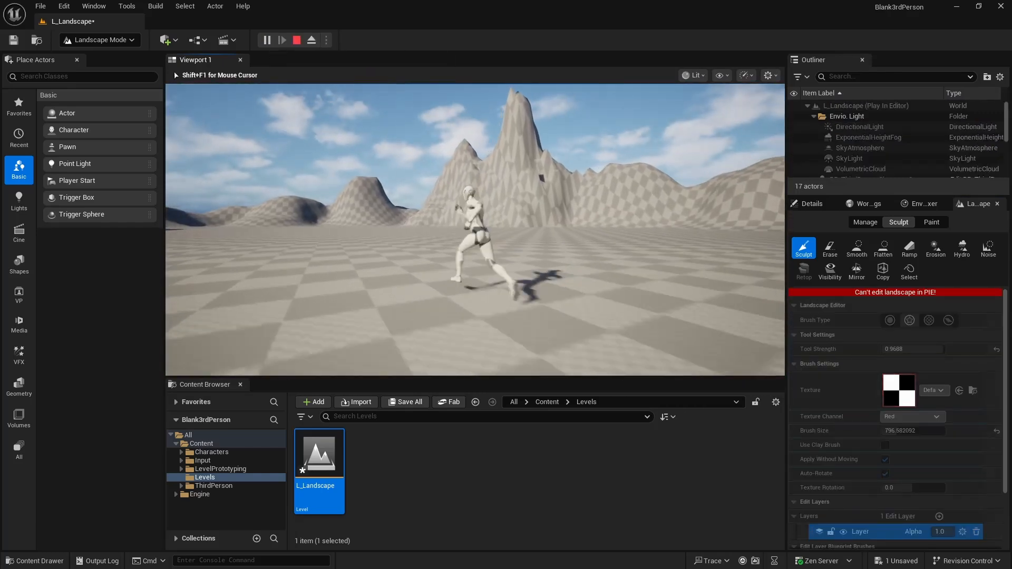
key("s")
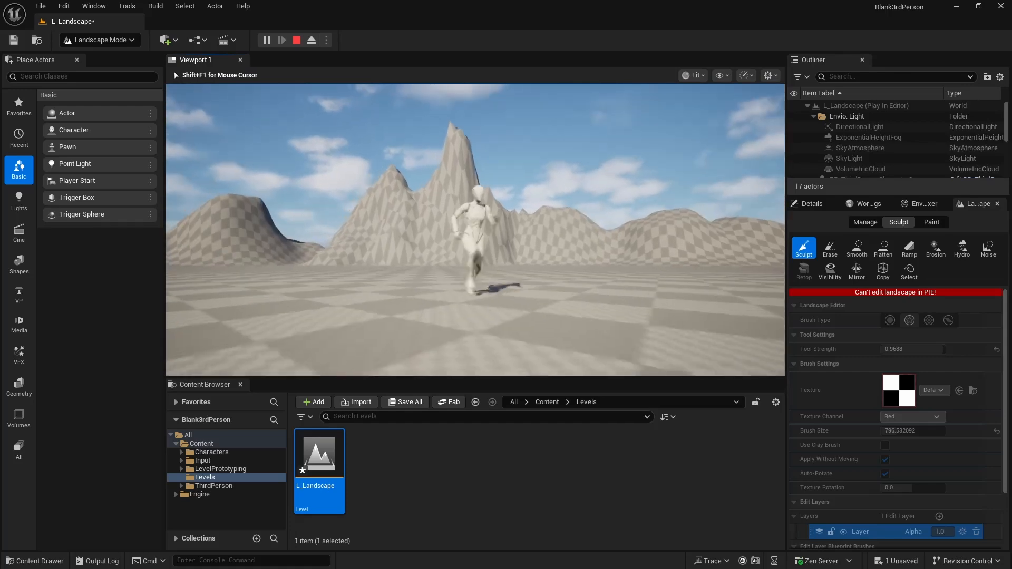
key("d")
key("s")
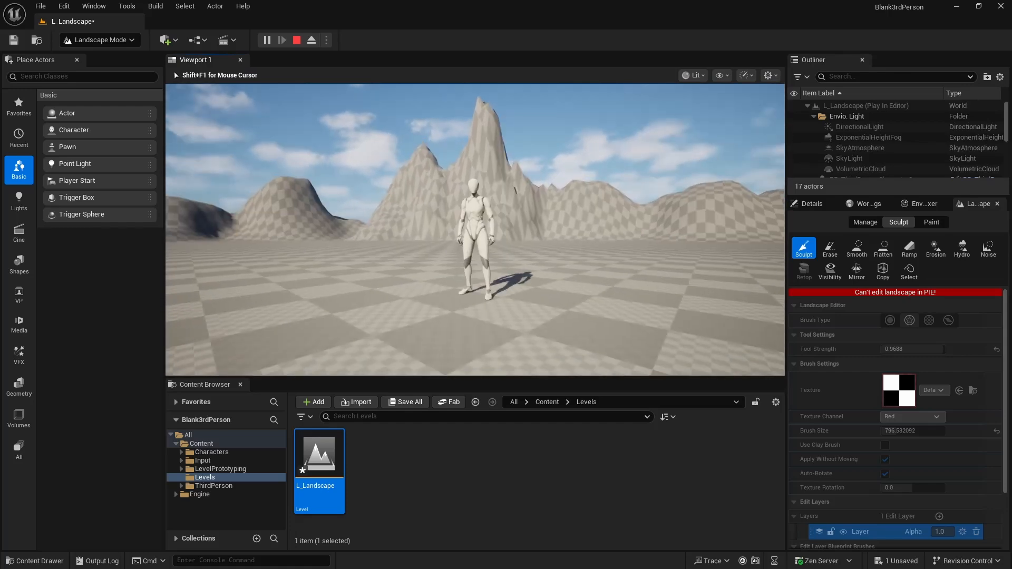
key("a")
key("Escape")
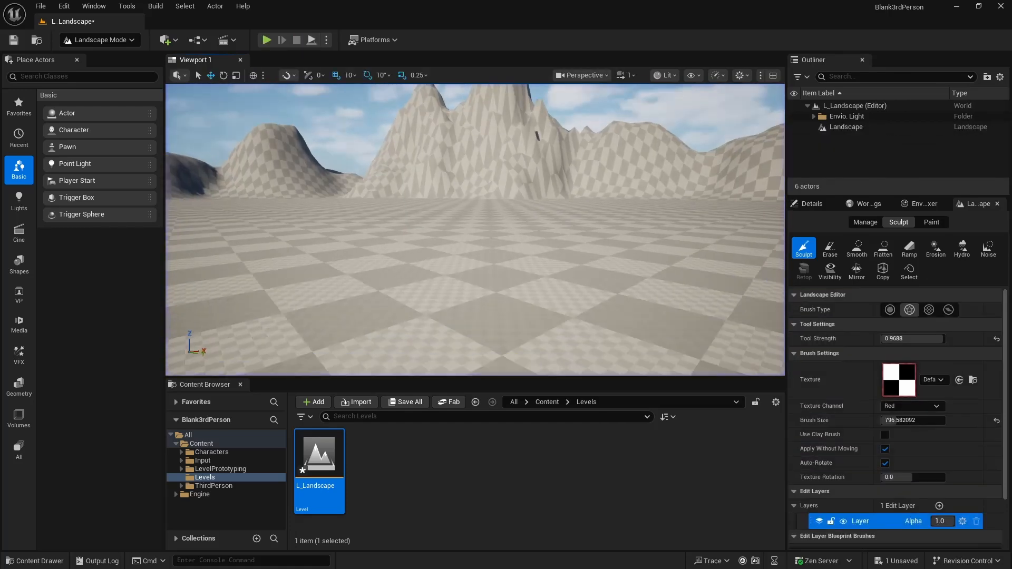
- Rename the landscape's edit layer as Sculpt_Base
key("s")
mouse_move(475, 230)
right_mouse_down()
mouse_move(475, 283)
mouse_move(465, 224)
mouse_move(458, 238)
mouse_move(470, 235)
right_mouse_up()
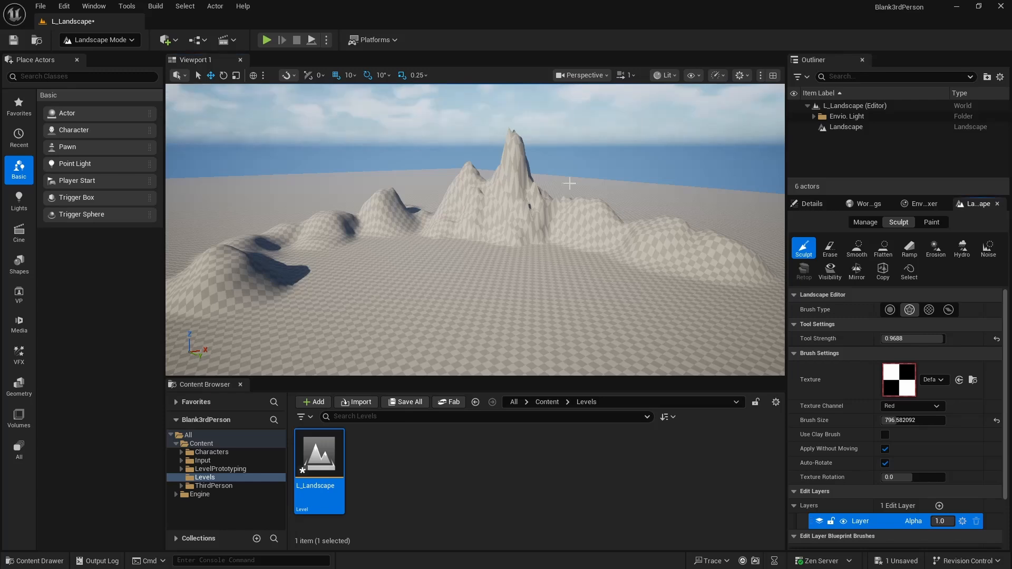
scroll(907, 457, "down", 1)
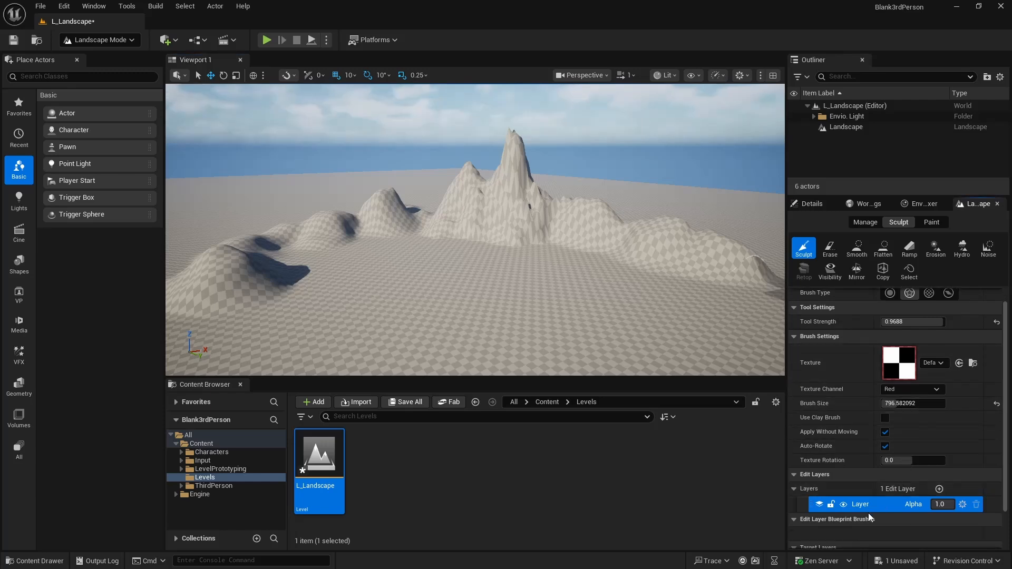
scroll(881, 463, "down", 1)
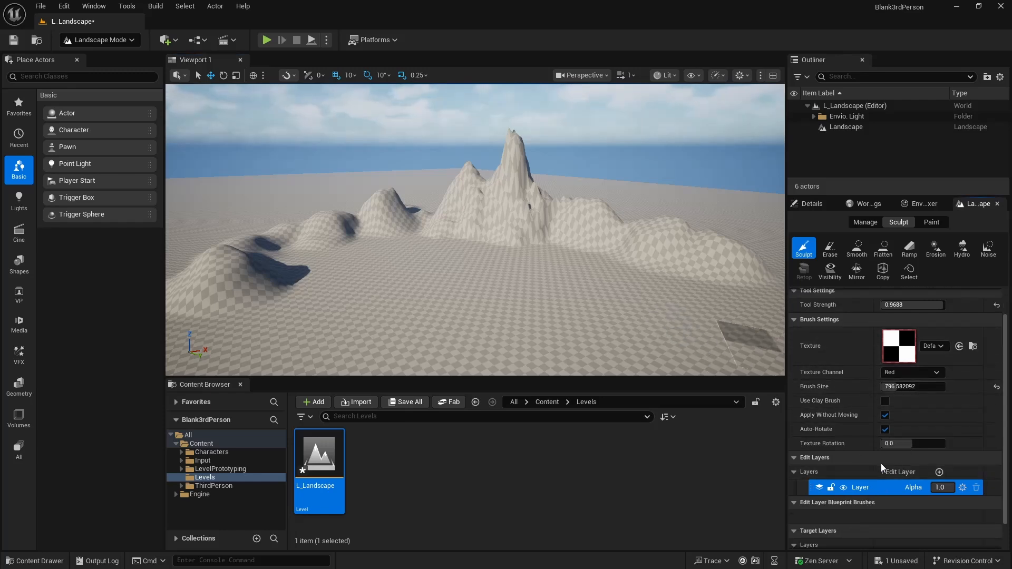
double_click(862, 488)
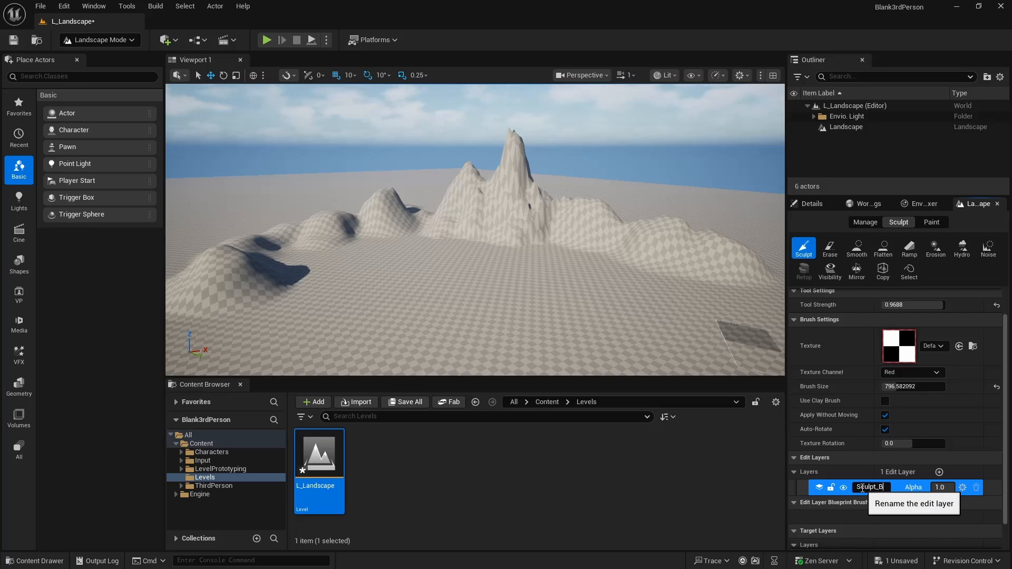
key("Return")
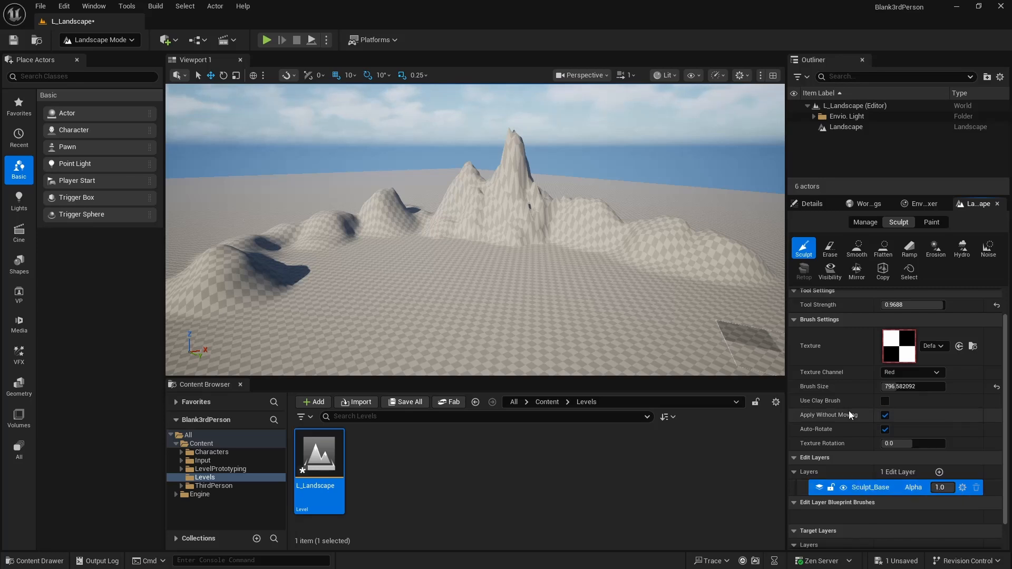
- Lock the Sculpt_Base edit layer and save the level
left_click(831, 489)
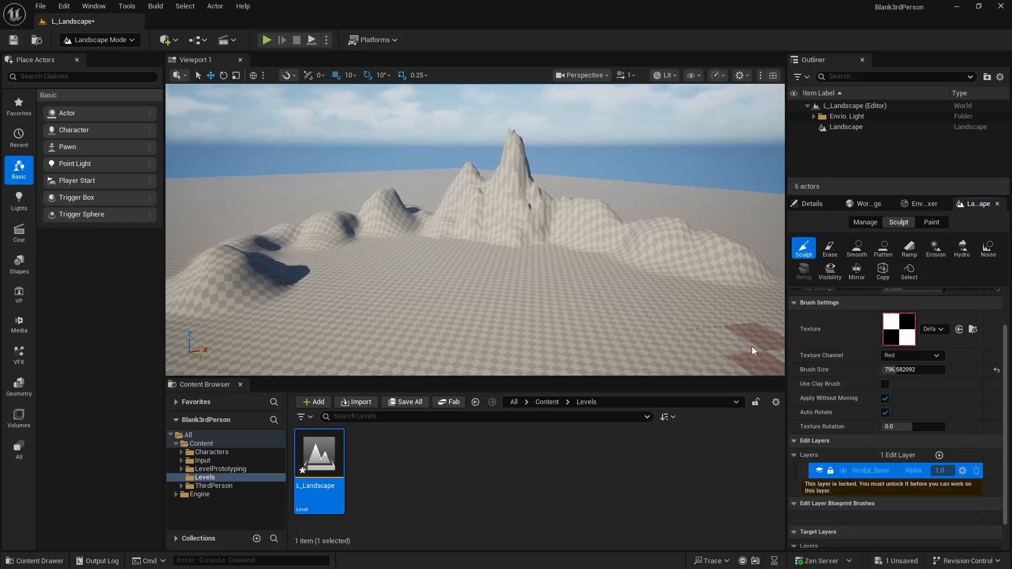
left_click(14, 39)
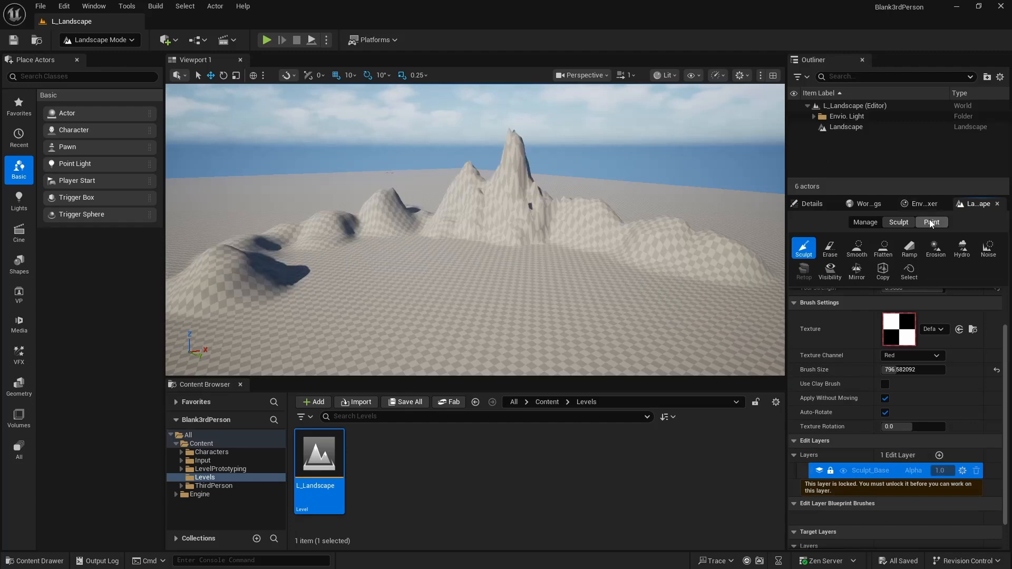
- Examine the landscape's Manage and Paint modes, including the target layer settings, and return to Sculpt mode
left_click(858, 223)
left_click(903, 222)
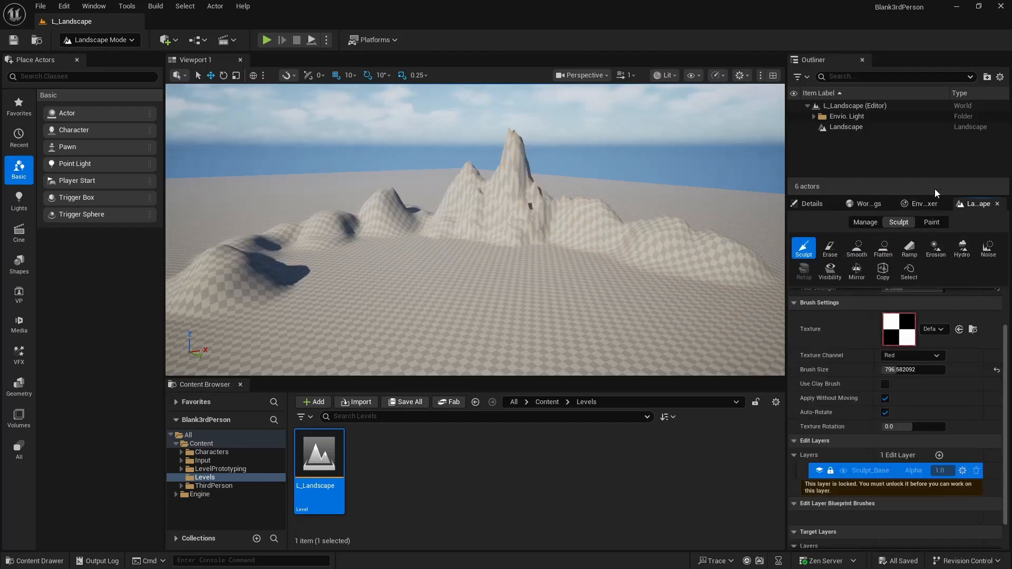
left_click(932, 225)
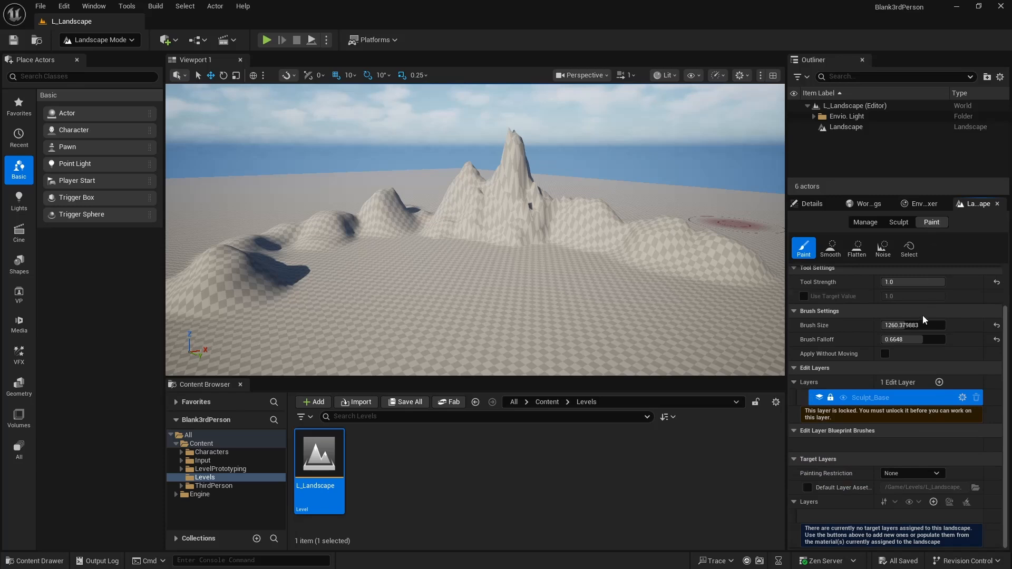
scroll(922, 316, "up", 2)
left_click(884, 223)
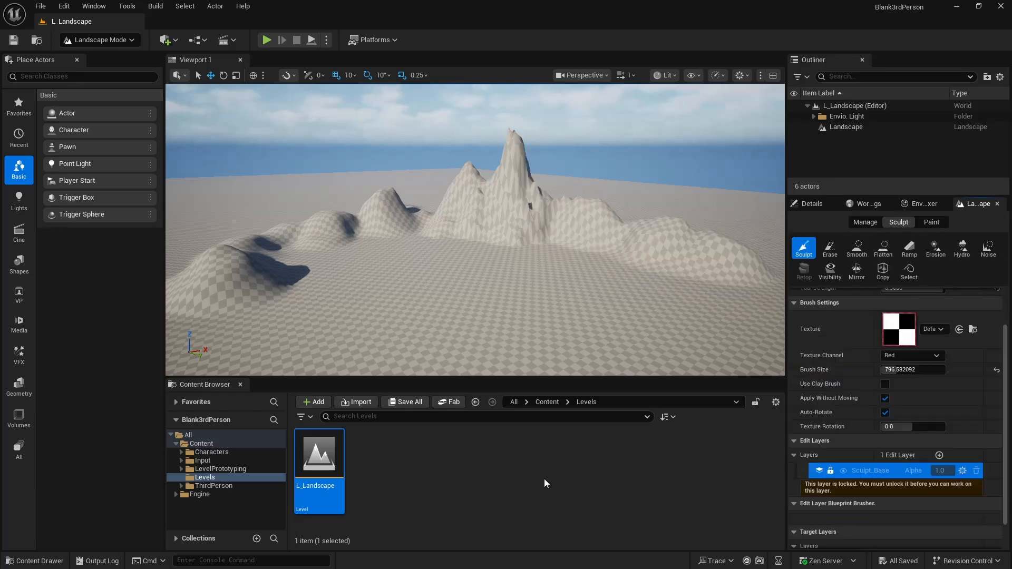
- Create a new material named M_Prototype_Landscape in the Levels folder
left_click(511, 479)
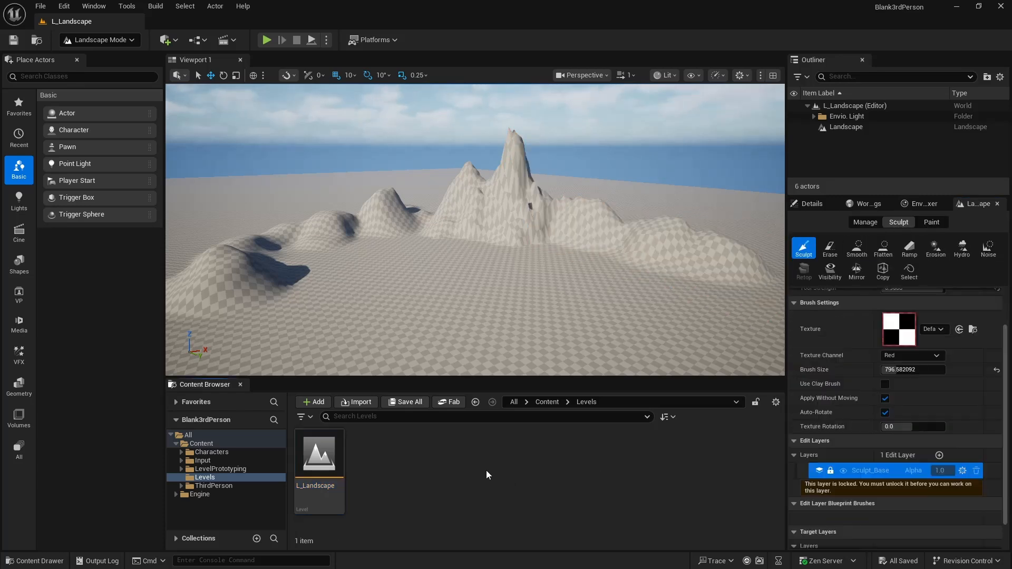
right_click(453, 471)
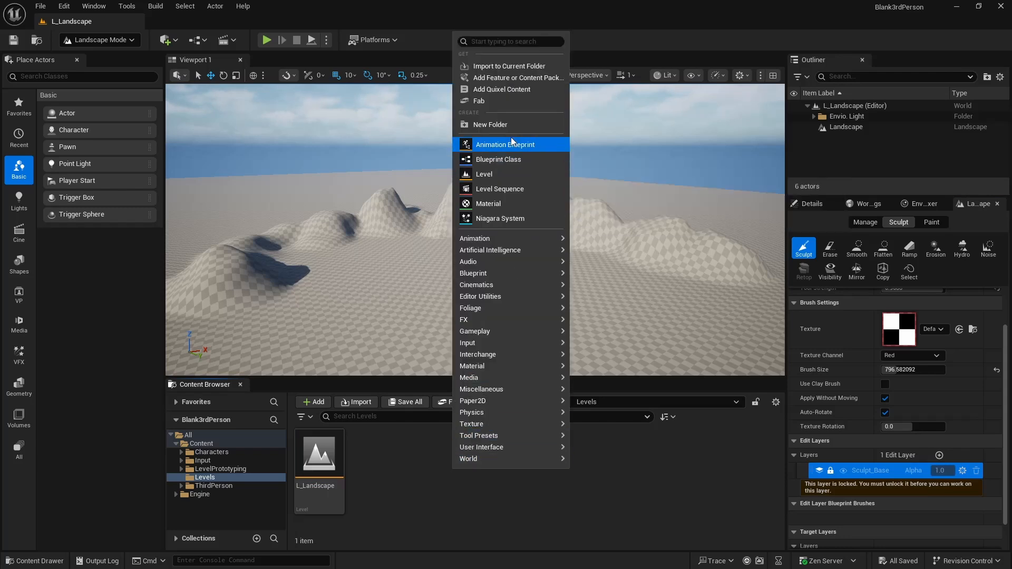
left_click(488, 204)
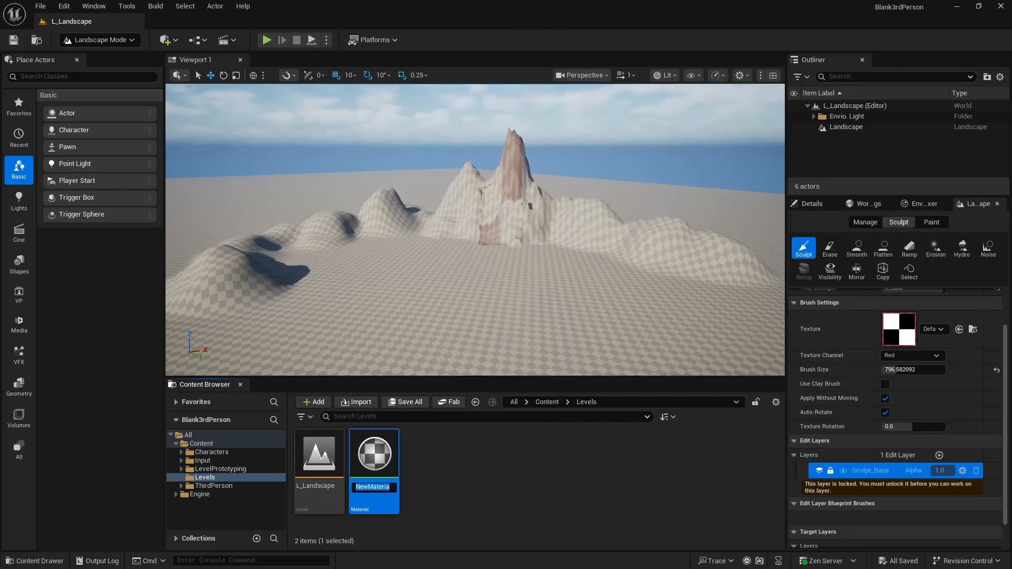
type("M")
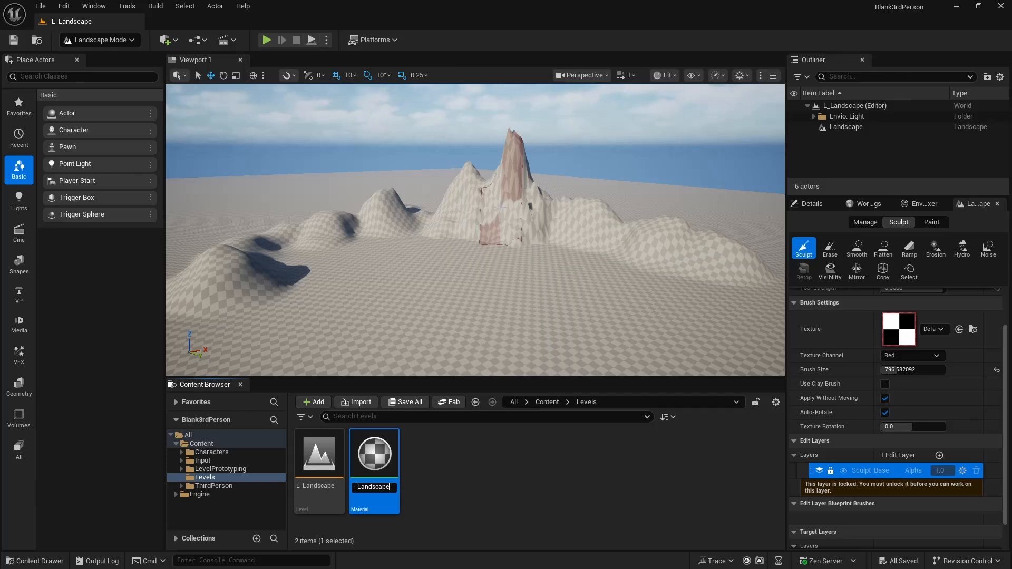
type("_Prototype_Landscape")
key("Return")
left_click(459, 498)
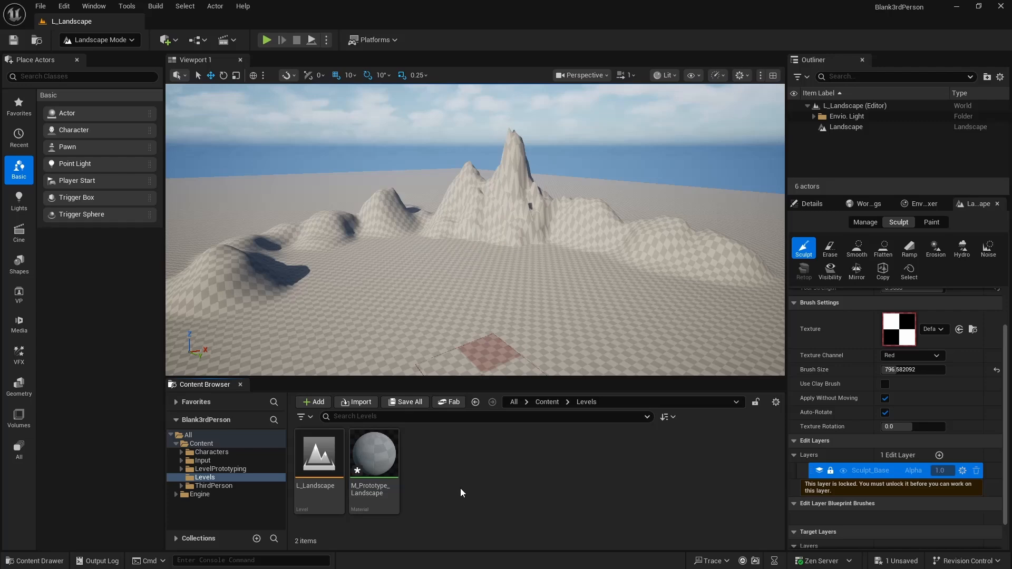
- Open the M_Prototype_Landscape material for editing, with free graph space beside its main node
double_click(386, 476)
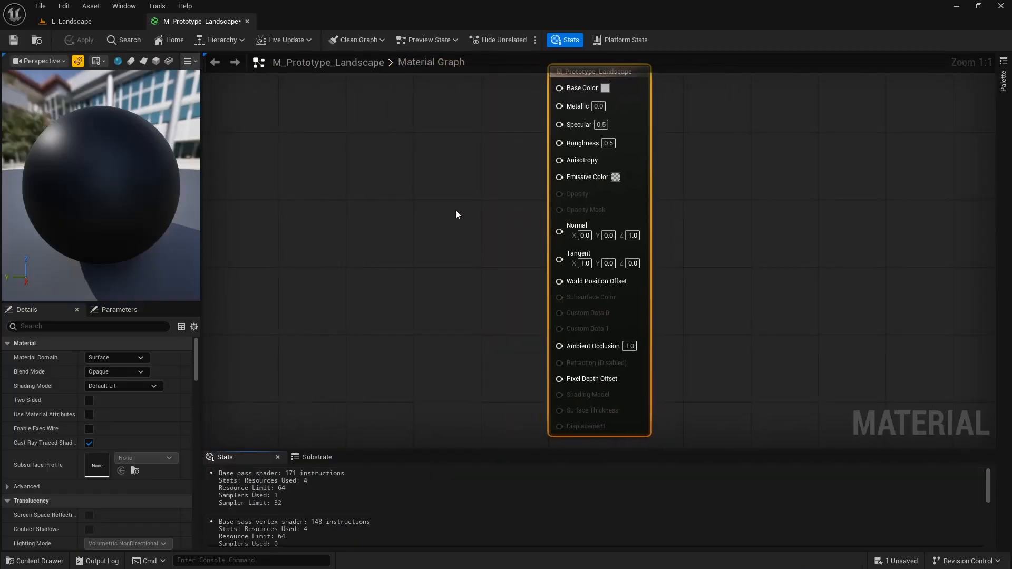
left_click(455, 210)
right_click_drag(455, 210, 524, 307)
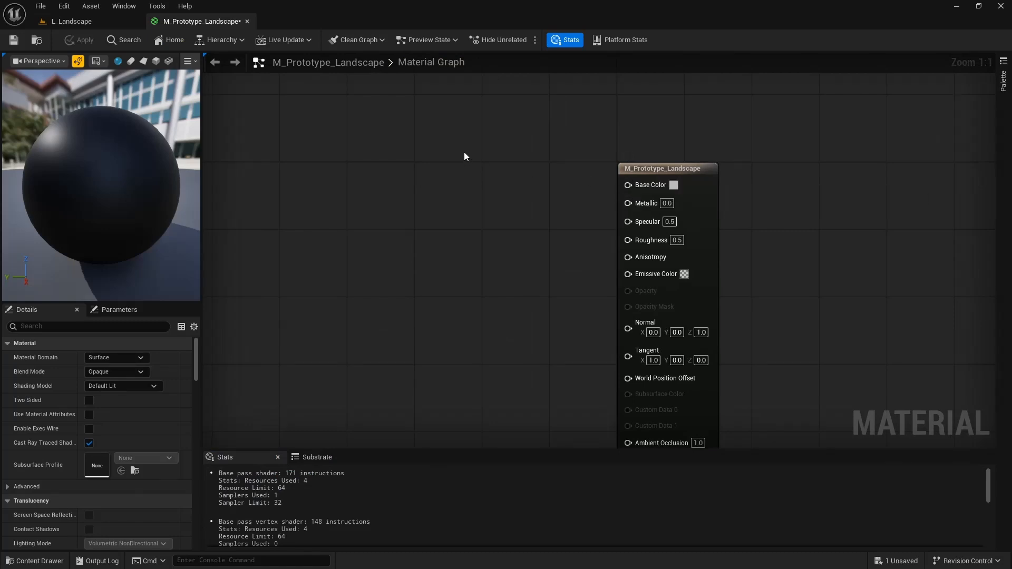
- Add a vector parameter named Grass to the material graph and connect it to Base Color
right_click(433, 156)
type("pa")
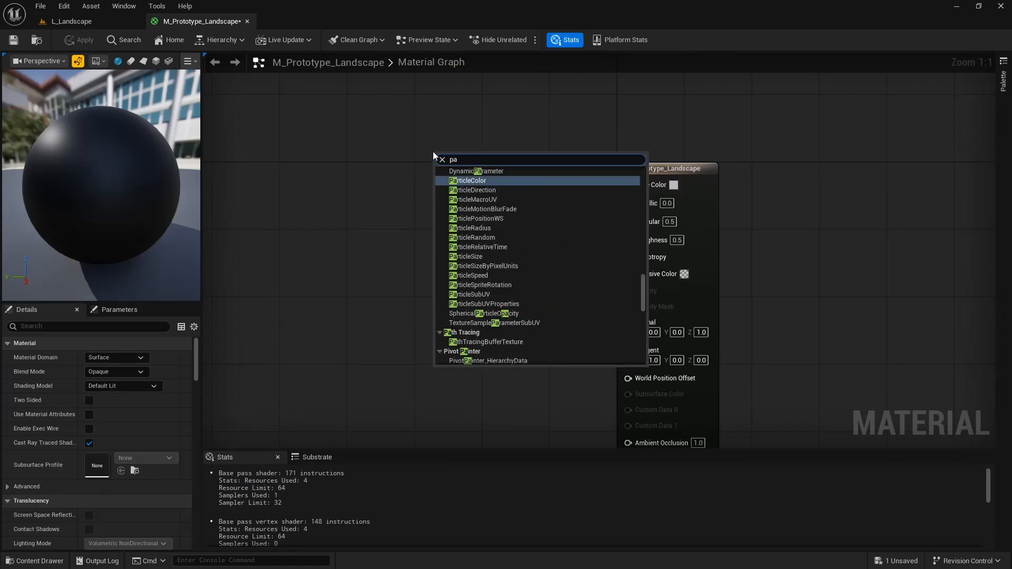
type("rameter")
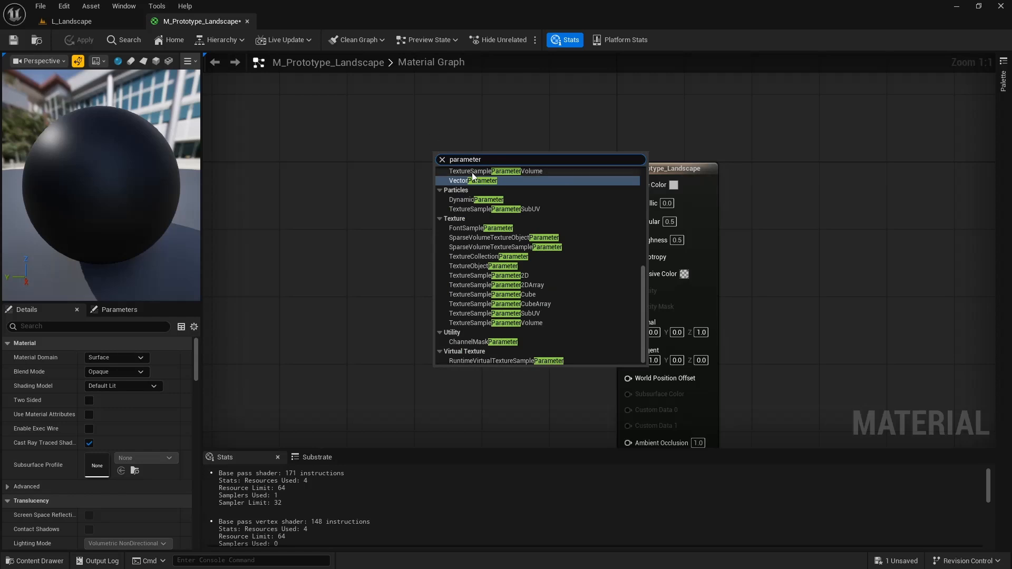
left_click(459, 180)
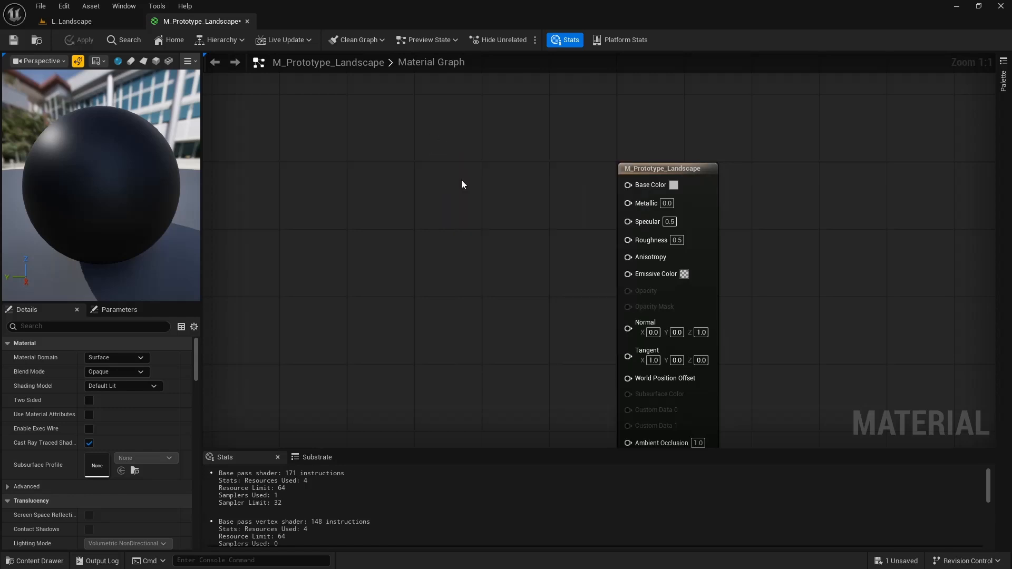
type("Gr")
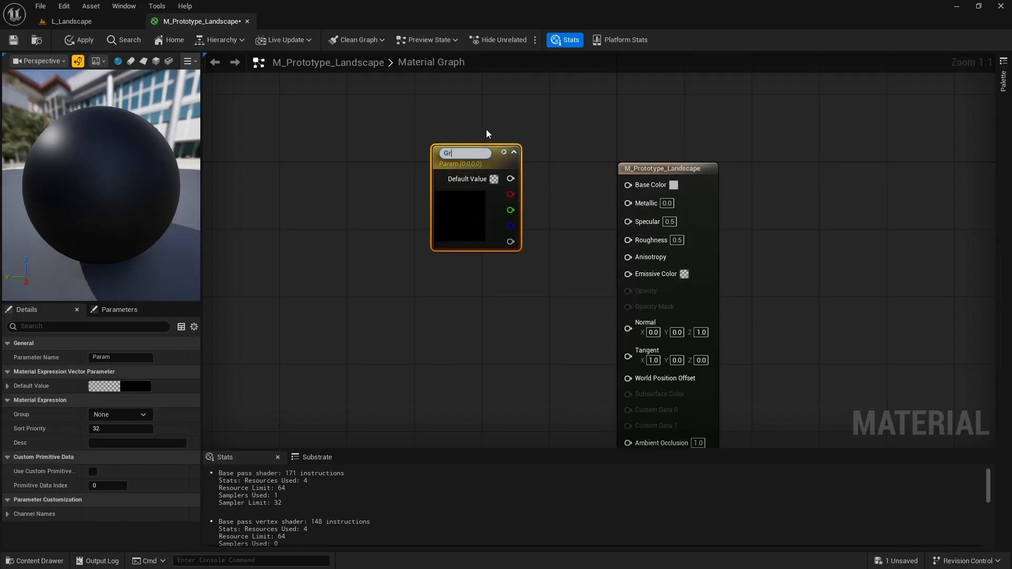
type("ass")
key("Return")
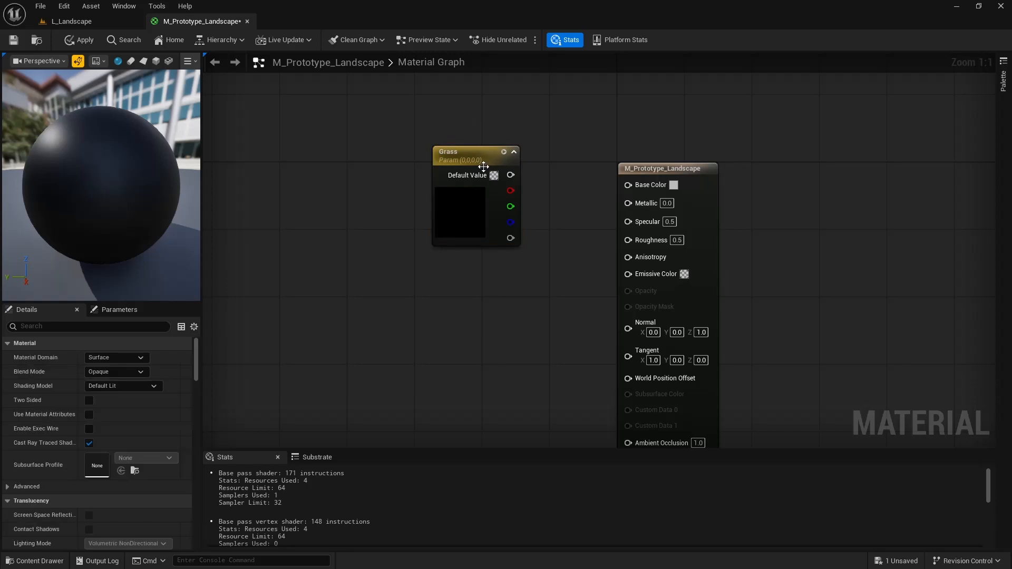
left_click_drag(477, 164, 628, 185)
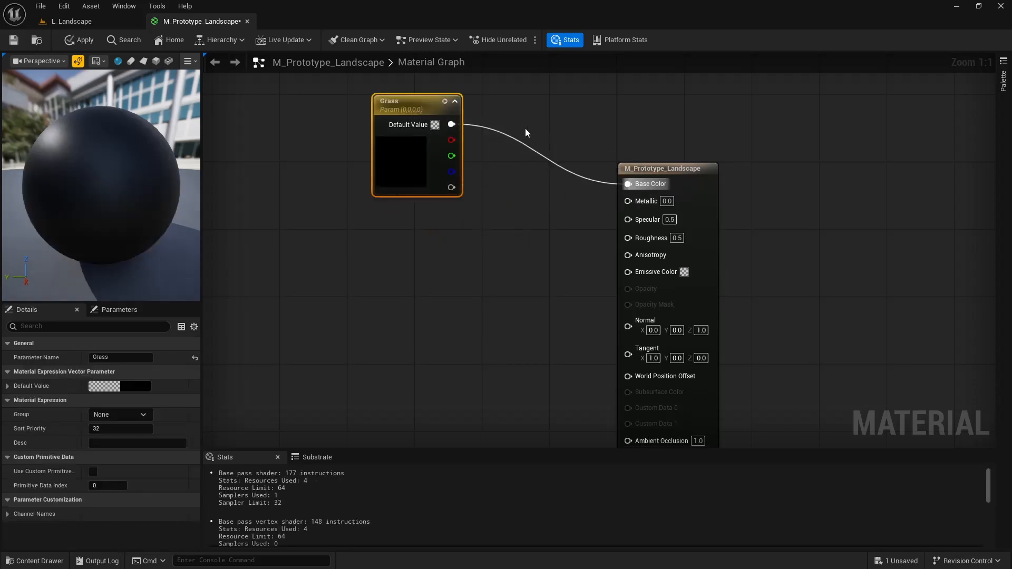
- Set the Grass parameter's default color to muted green (R 0.09, G 0.13, B 0.085) and save the material
left_click(130, 387)
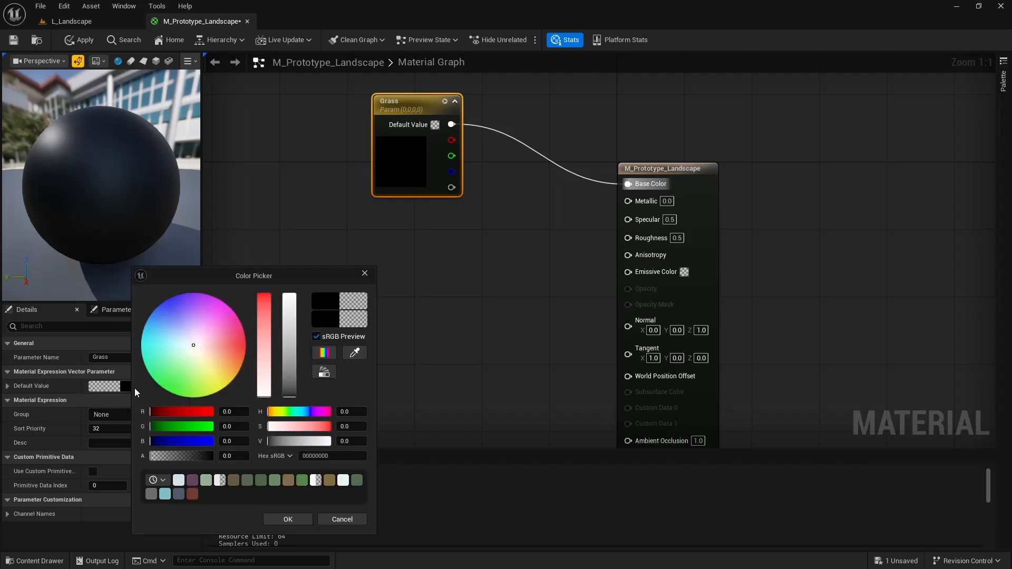
mouse_move(188, 371)
left_mouse_down()
mouse_move(174, 379)
mouse_move(176, 368)
left_mouse_up()
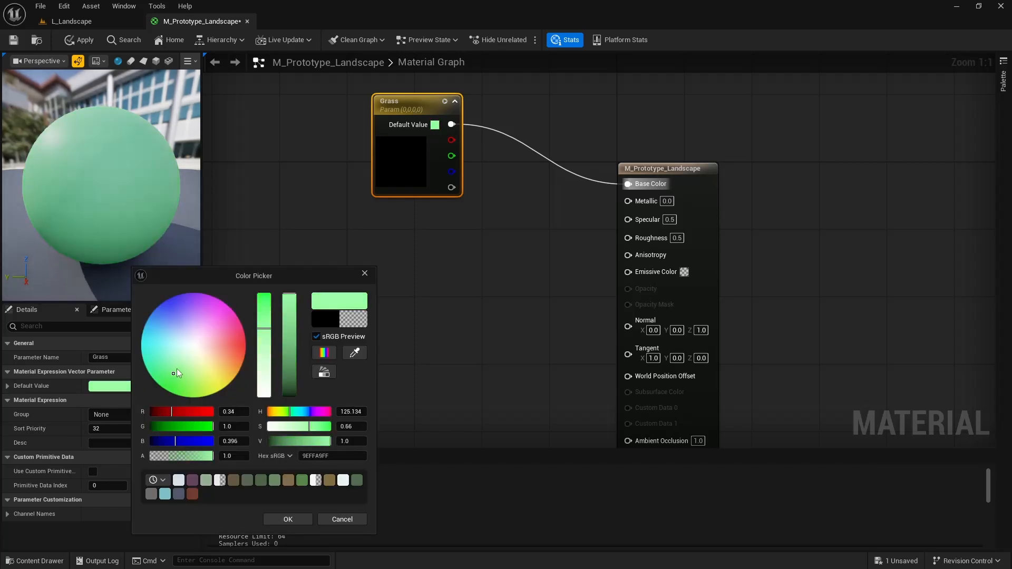
left_click(283, 352)
mouse_move(286, 356)
left_mouse_down()
mouse_move(296, 371)
mouse_move(295, 359)
left_mouse_up()
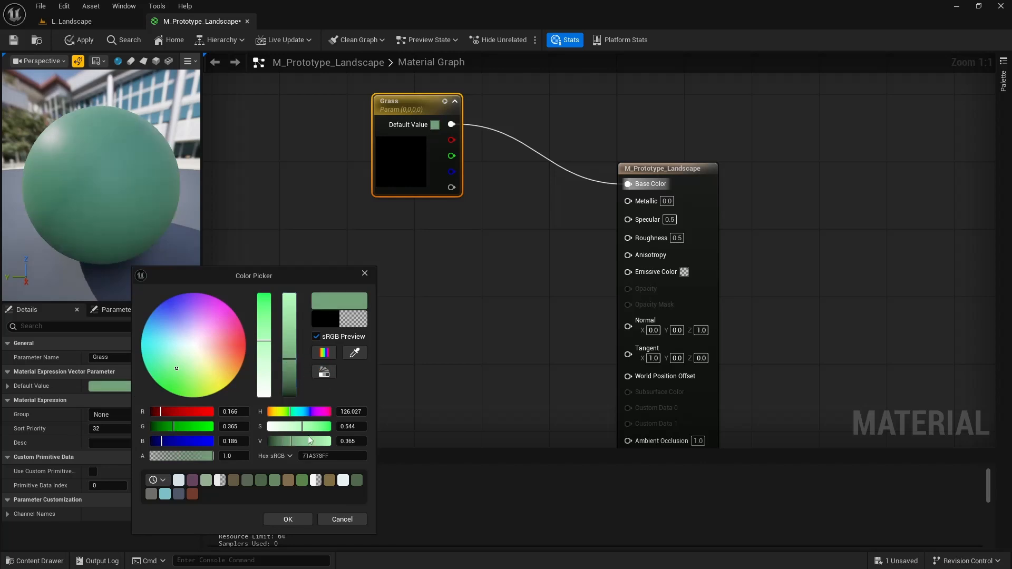
left_click(253, 483)
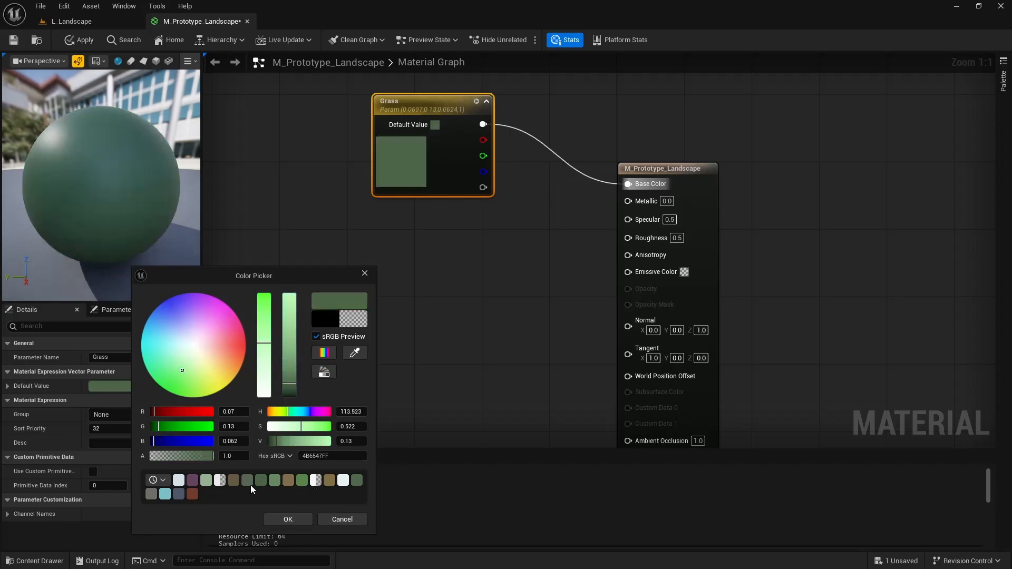
left_click(289, 519)
left_click(13, 40)
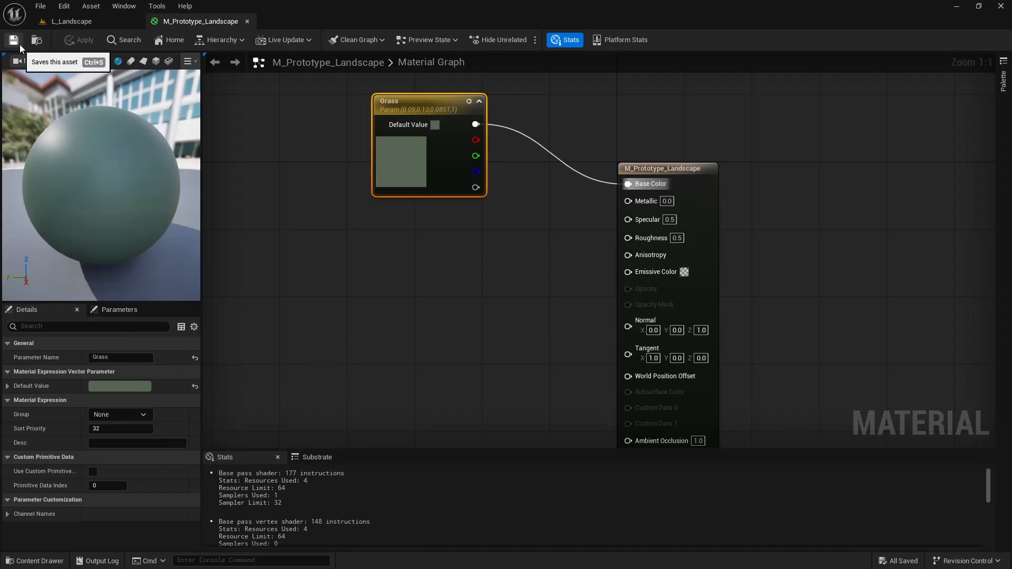
- Switch to the L_Landscape level and show the details of the Landscape actor
left_click(85, 22)
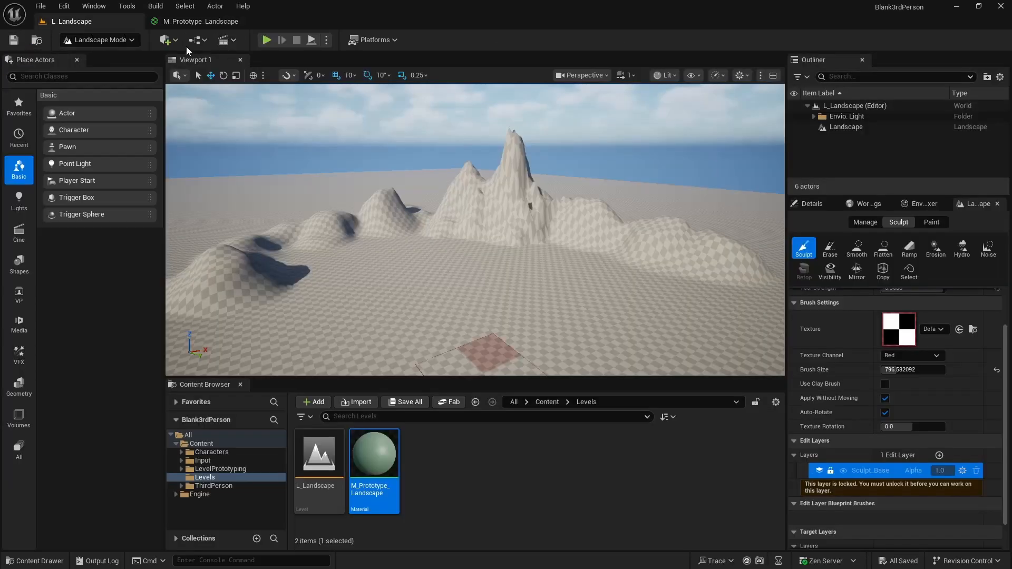
mouse_move(454, 185)
right_mouse_down()
mouse_move(448, 248)
mouse_move(459, 232)
right_mouse_up()
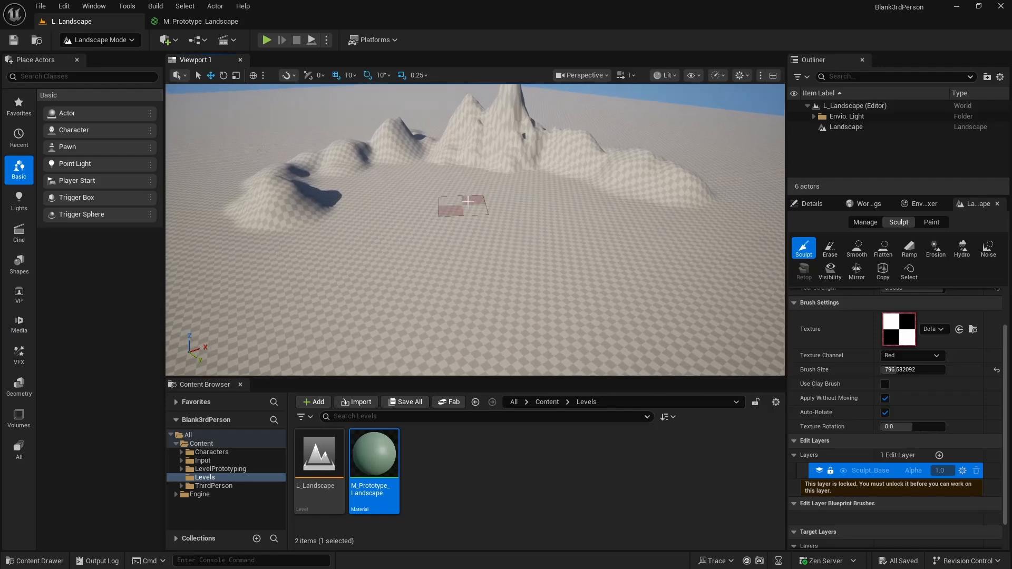
left_click(872, 226)
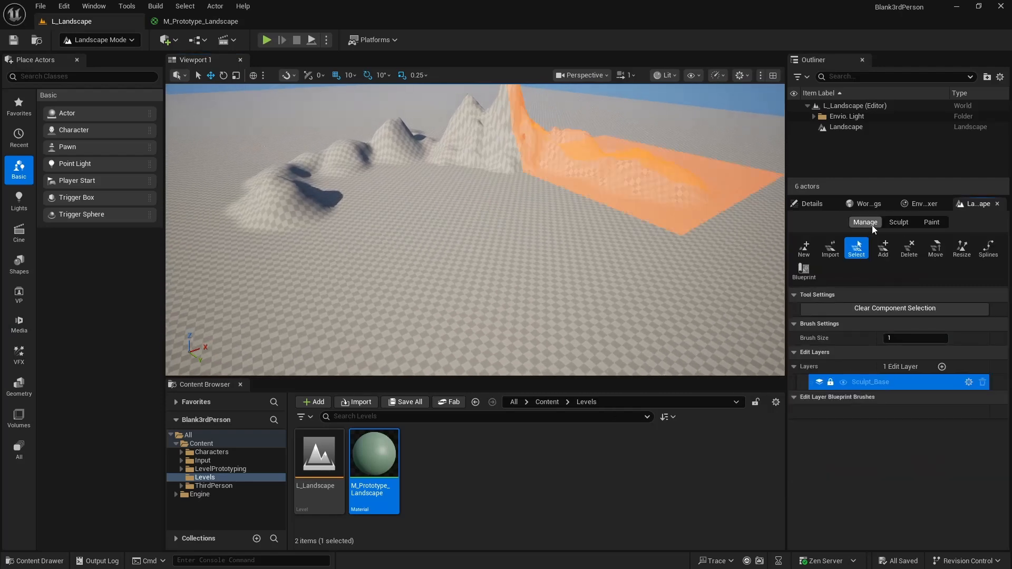
left_click(898, 223)
left_click(811, 203)
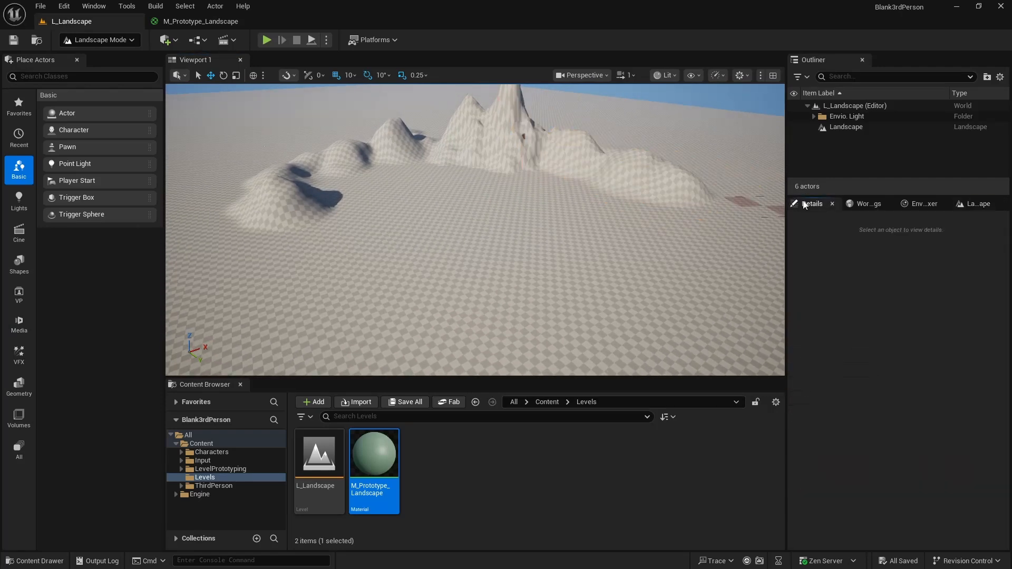
left_click(84, 40)
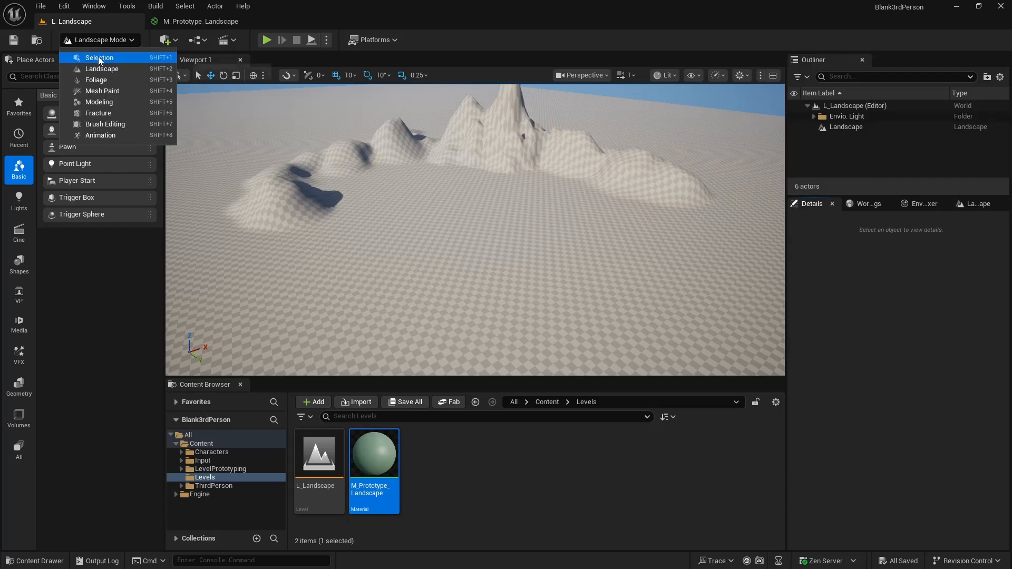
left_click(862, 128)
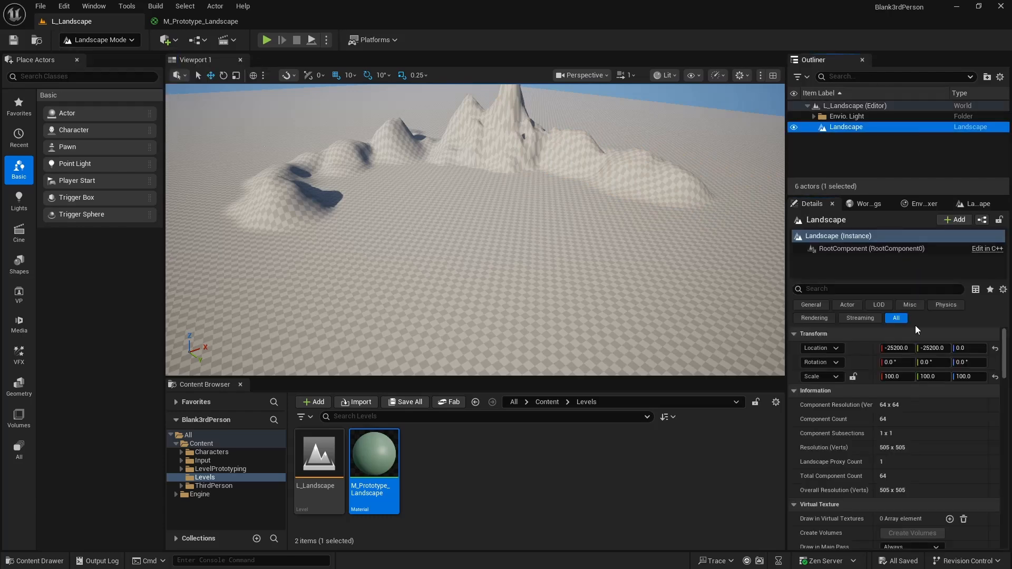
- Assign M_Prototype_Landscape as the Landscape actor's Landscape Material and save the level
scroll(899, 356, "down", 8)
scroll(897, 341, "down", 2)
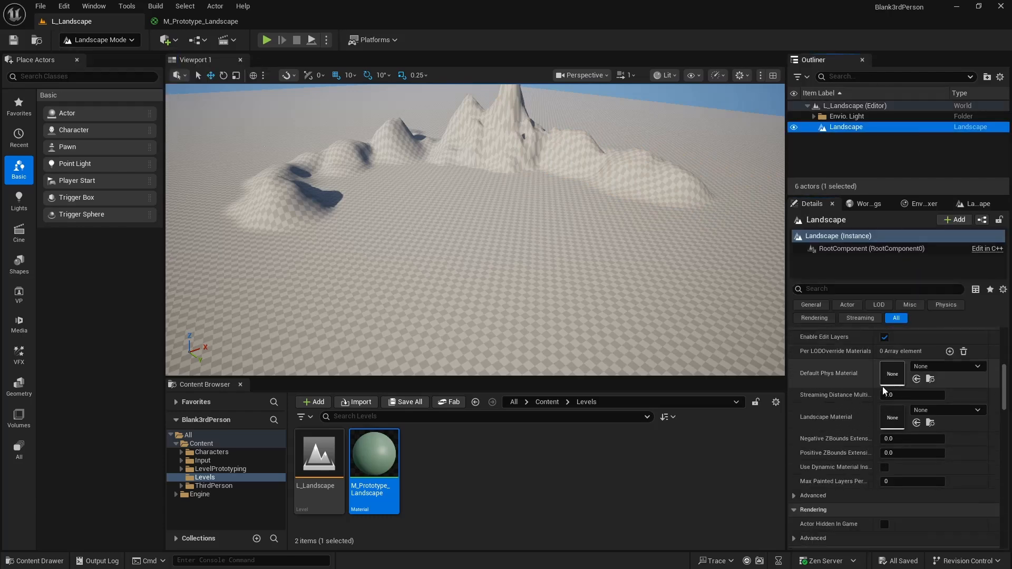
left_click(831, 289)
type("land")
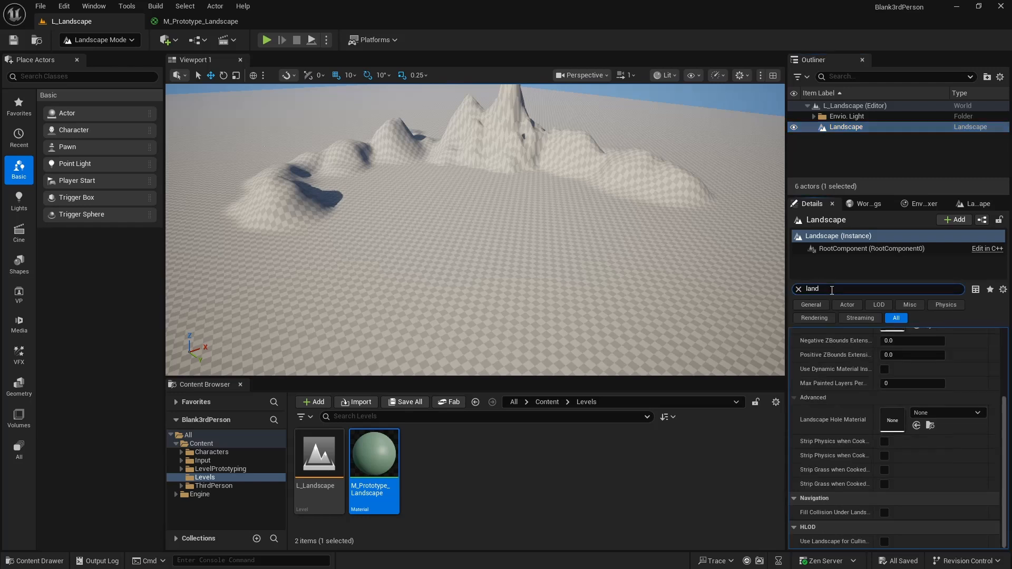
type("scape mater")
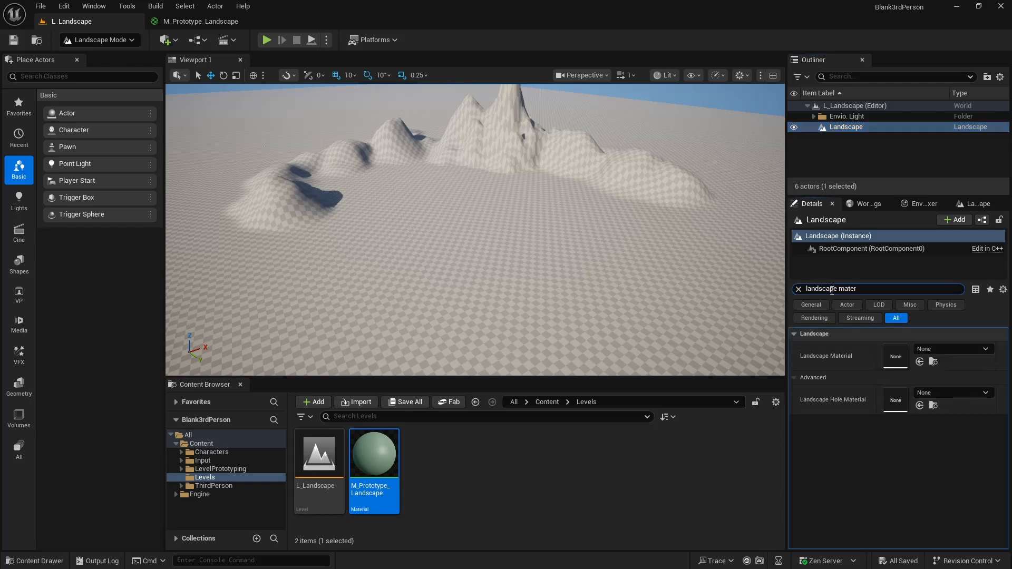
left_click_drag(392, 477, 932, 356)
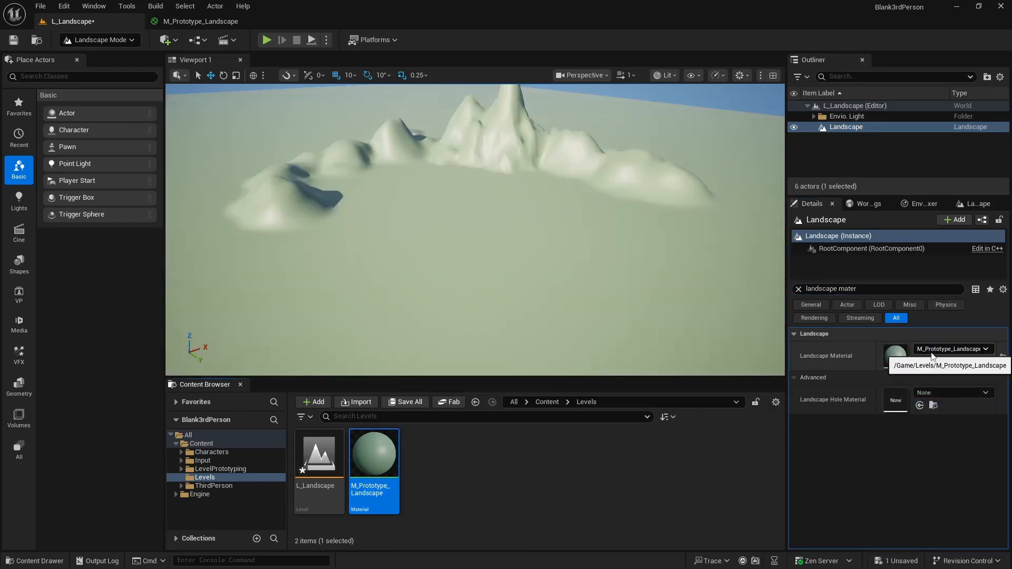
key("ctrl+s")
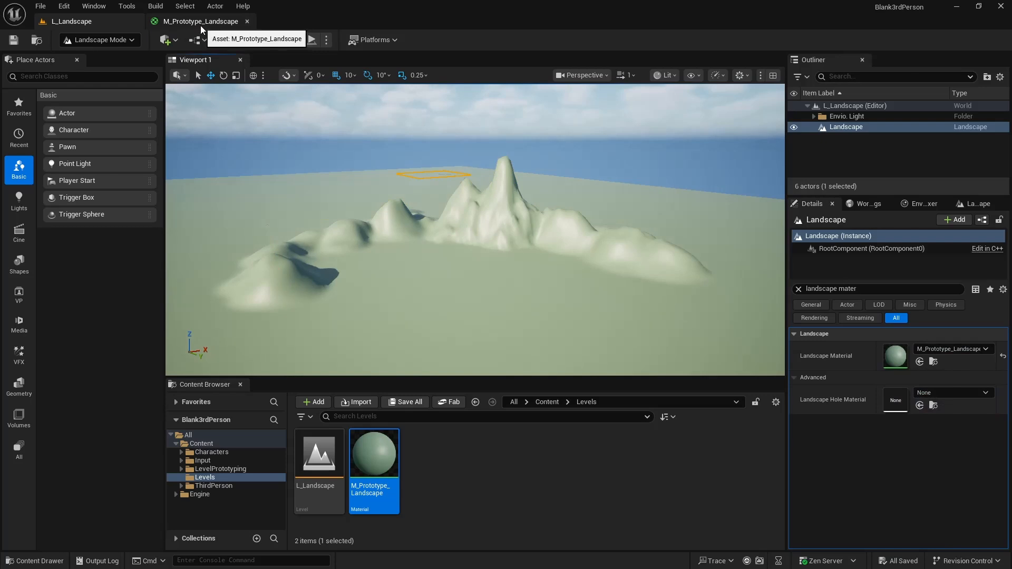
right_click_drag(421, 211, 411, 265)
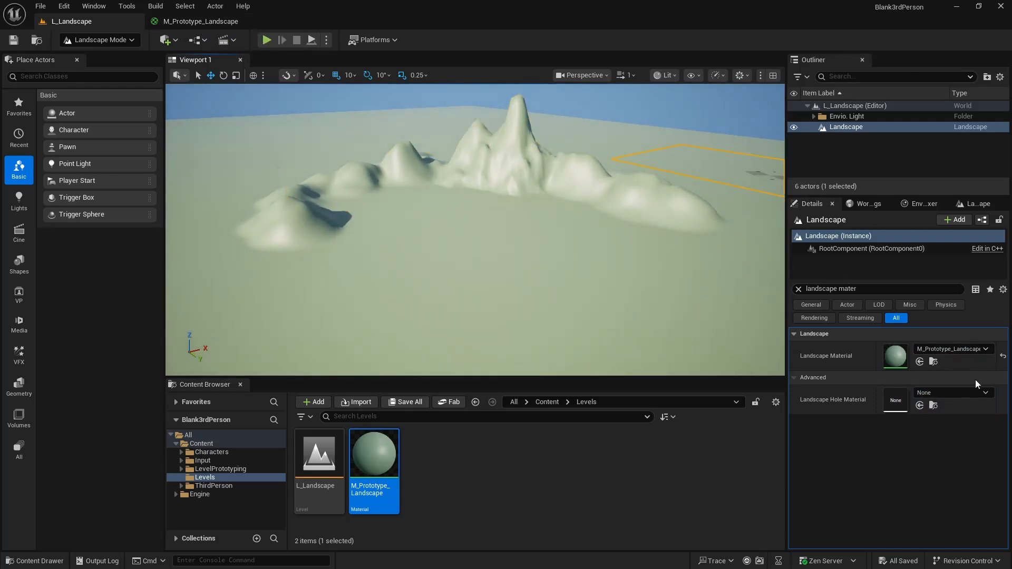
- In the M_Prototype_Landscape graph, add a second vector parameter named Dirt below the Grass node
left_click(209, 27)
left_click_drag(411, 126, 381, 108)
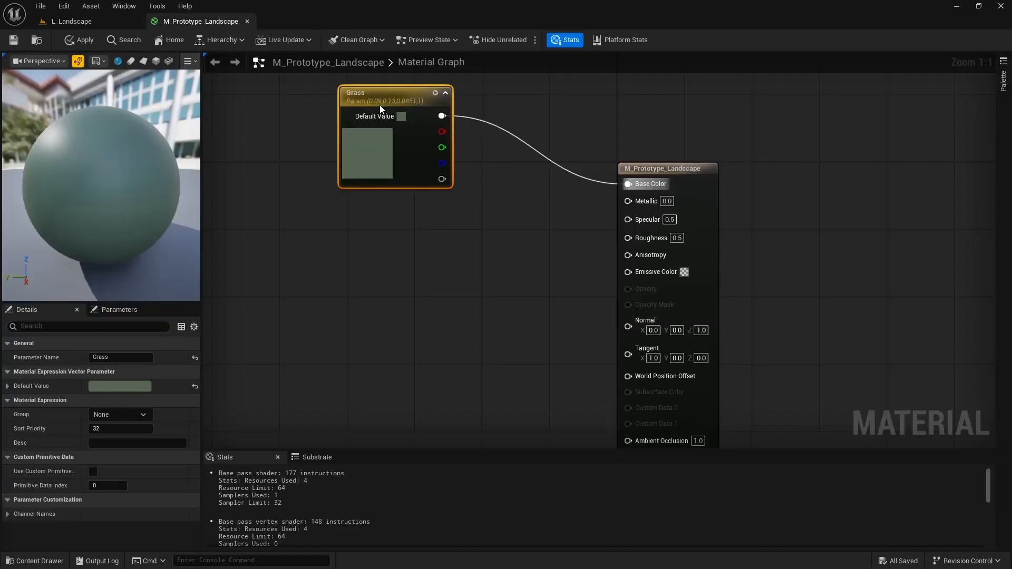
left_click(372, 232)
right_click(372, 232)
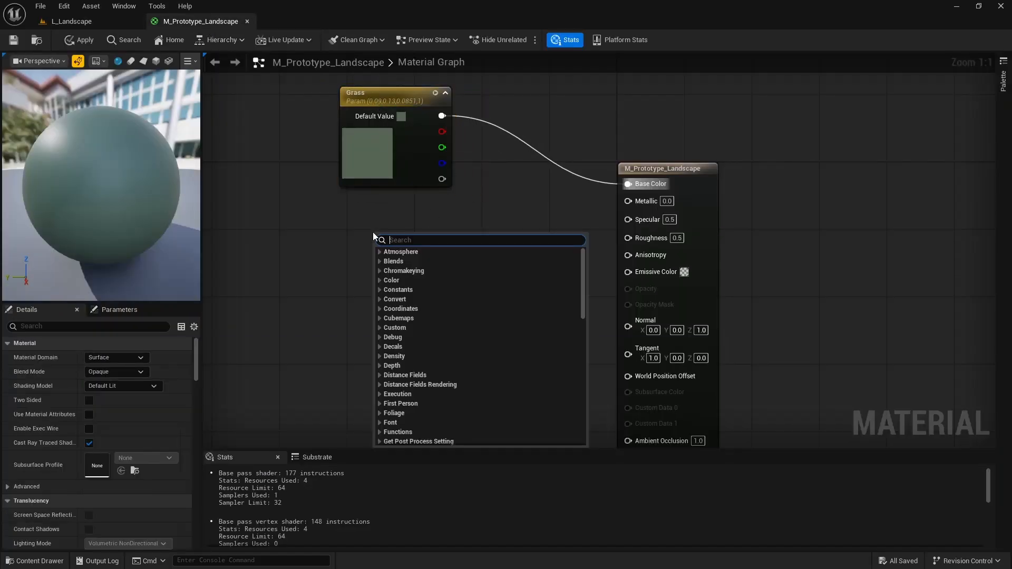
type("param")
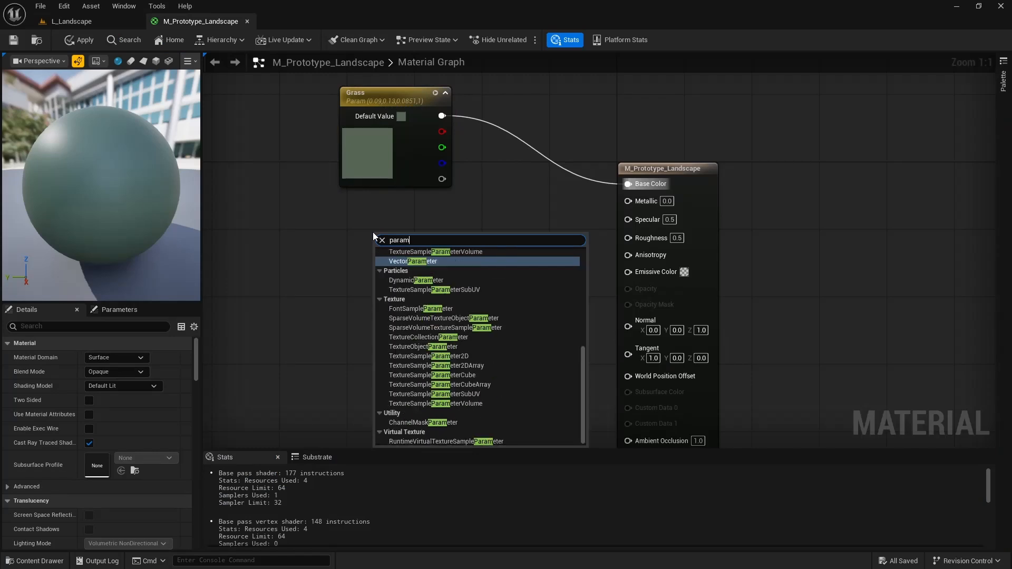
key("Return")
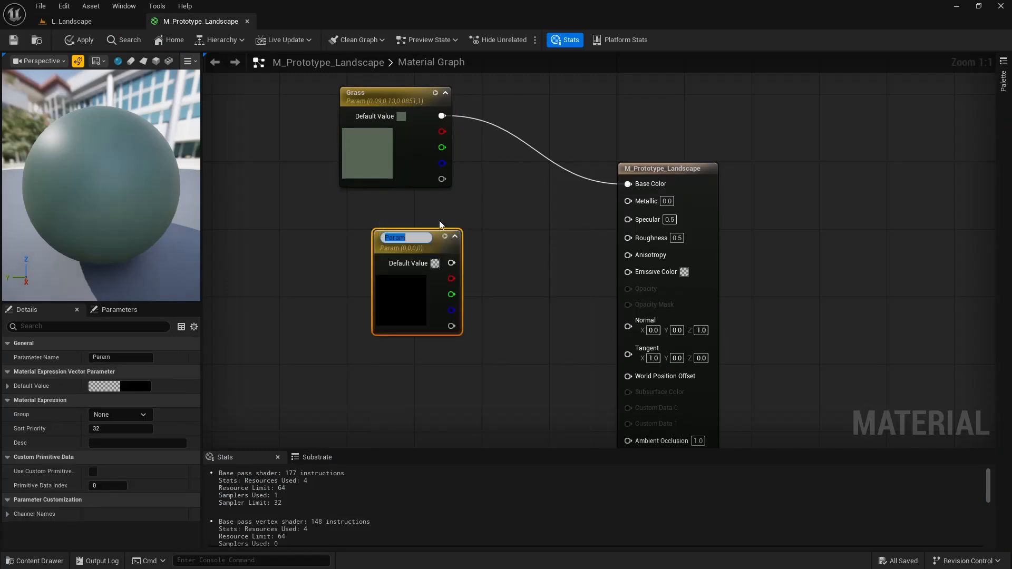
type("Dirt")
key("Return")
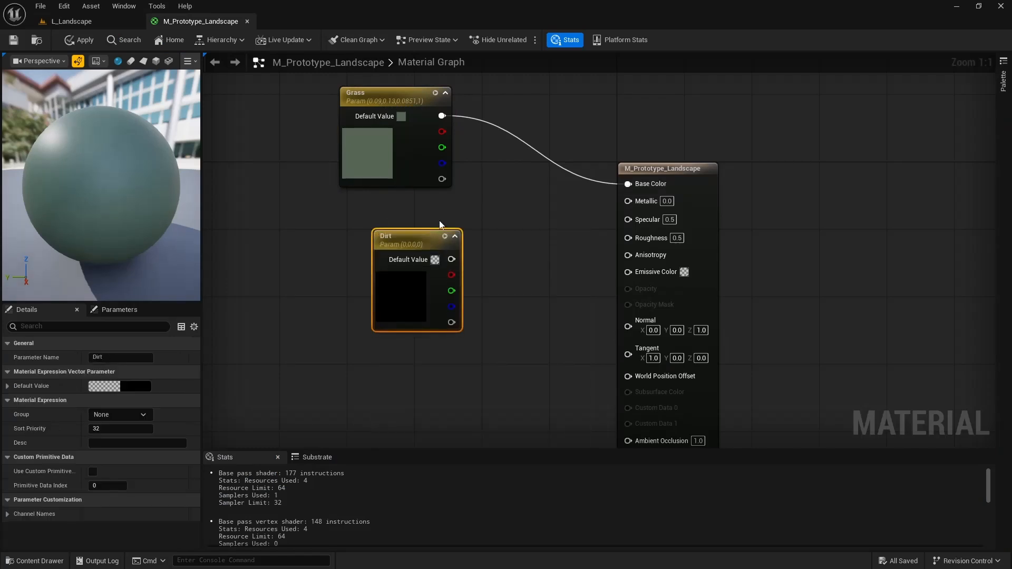
- Set the Dirt default color to brown (R 0.214, G 0.153, B 0.0683) and move both parameter nodes farther from the main node
left_click(433, 260)
left_click(525, 360)
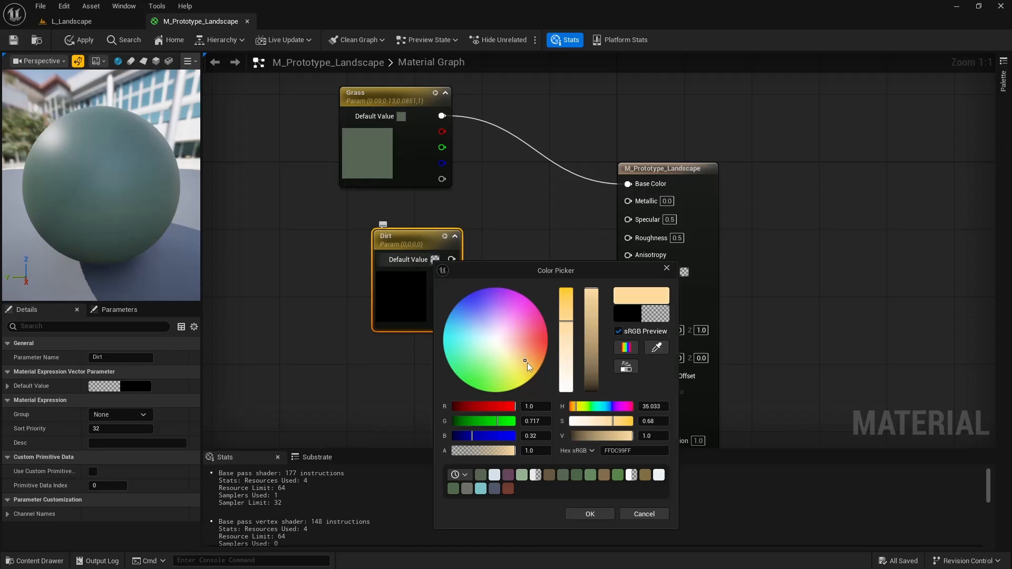
left_click(592, 362)
mouse_move(595, 372)
left_mouse_down()
mouse_move(593, 360)
mouse_move(596, 375)
left_mouse_up()
left_click(590, 514)
left_click_drag(423, 294, 313, 286)
left_click_drag(410, 100, 317, 100)
left_click(391, 251)
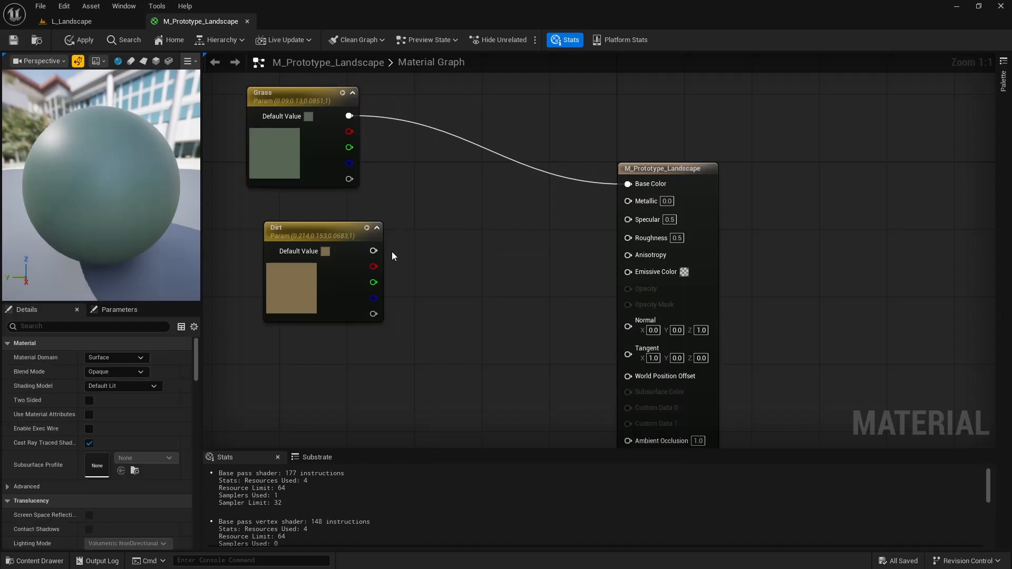
- Connect Dirt to Base Color in place of Grass and apply the material to view it on the level's landscape
left_click_drag(373, 251, 629, 184)
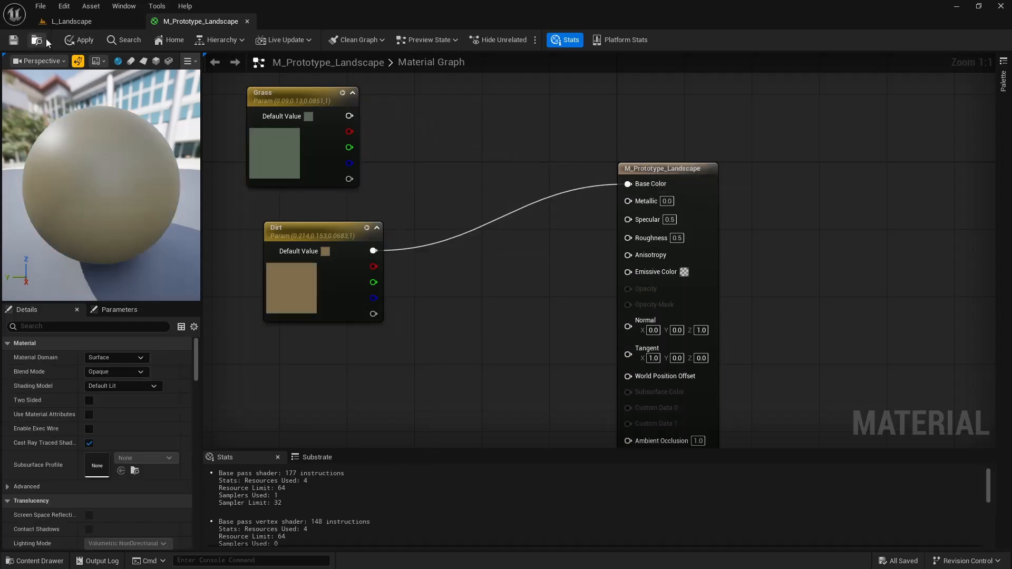
left_click(80, 40)
left_click(84, 23)
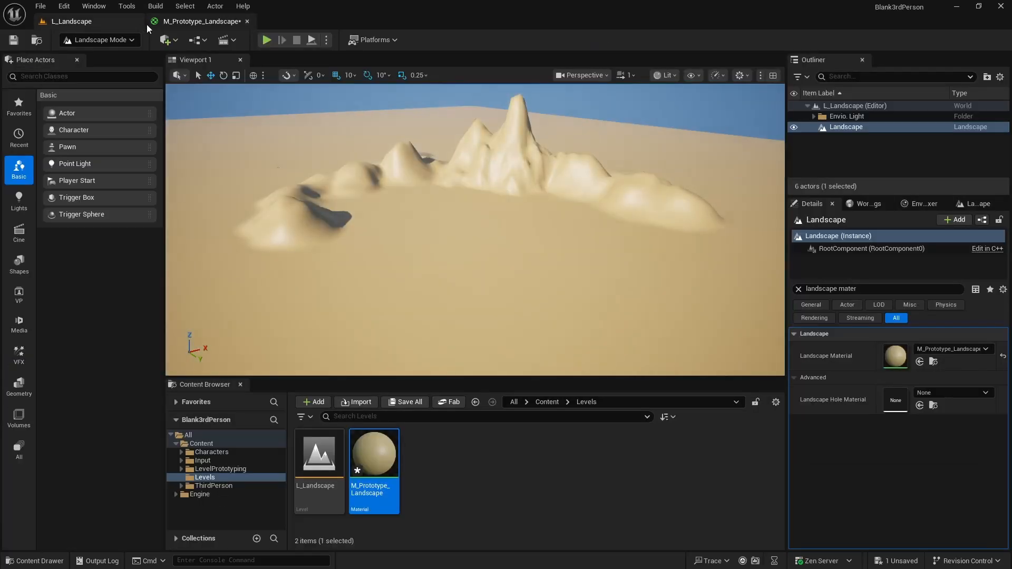
- Back in the M_Prototype_Landscape graph, line up the Dirt node beneath Grass and set the material's Roughness to 1
left_click(176, 24)
left_click_drag(311, 224, 288, 233)
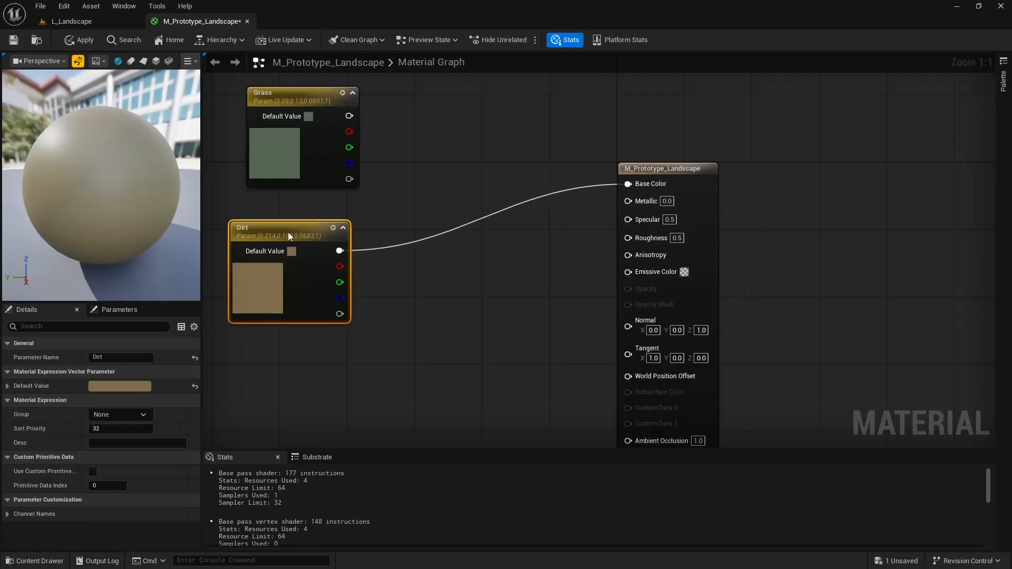
left_click(417, 195)
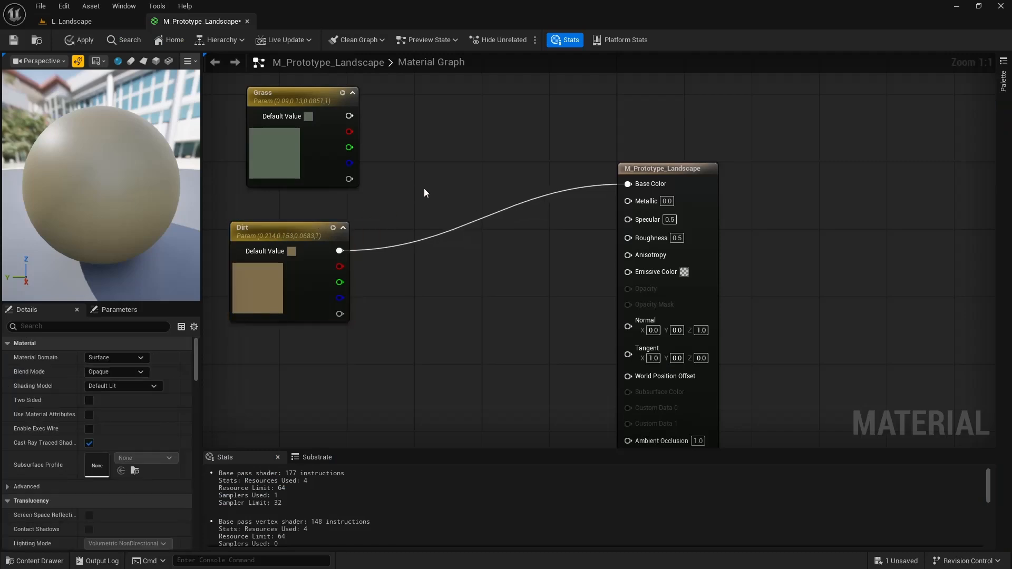
left_click(674, 238)
type("1")
left_click(536, 260)
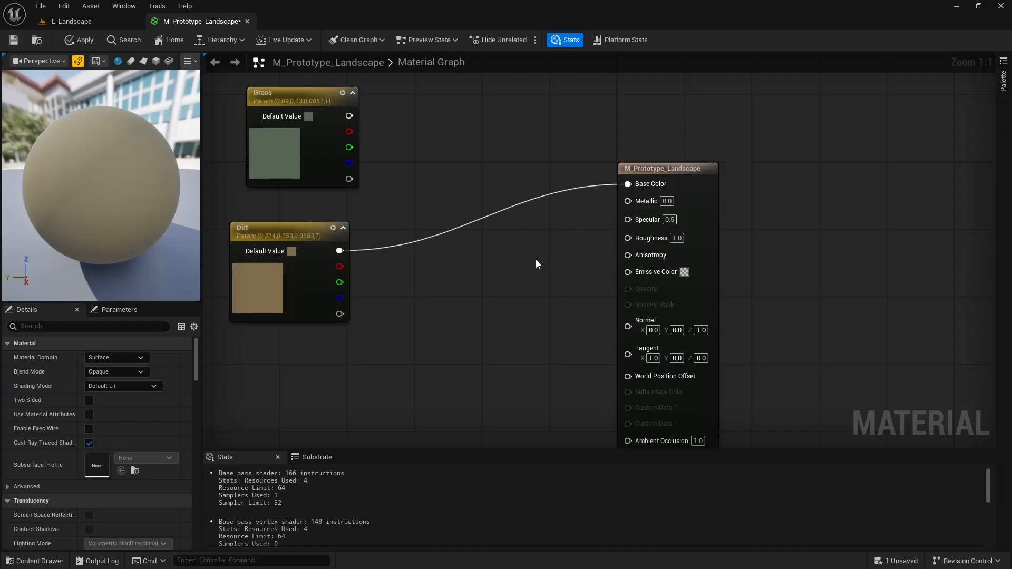
- Set the material's Roughness to 0.45, apply it and compare the surface shine on the level's landscape
left_click(95, 23)
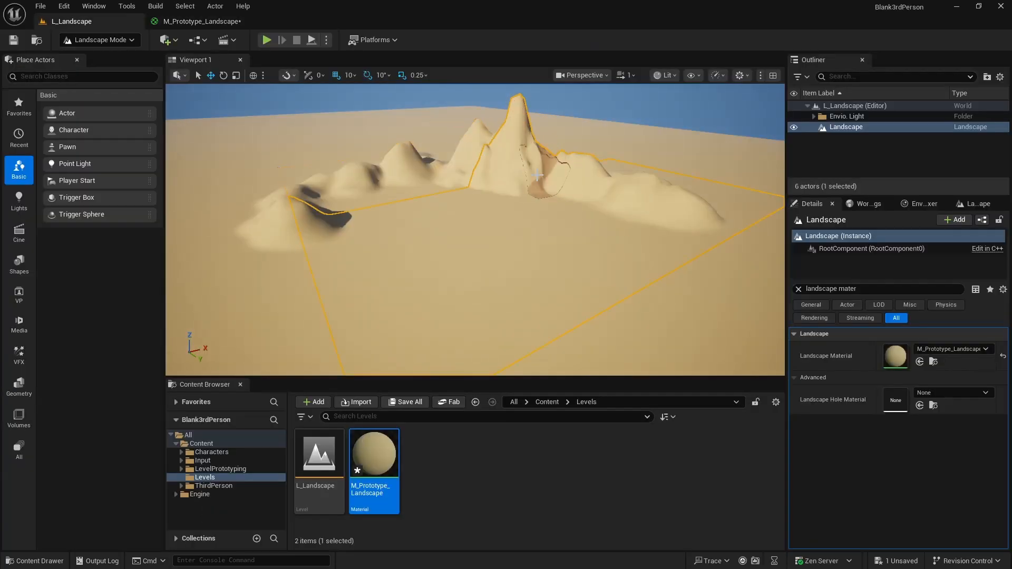
left_click(201, 22)
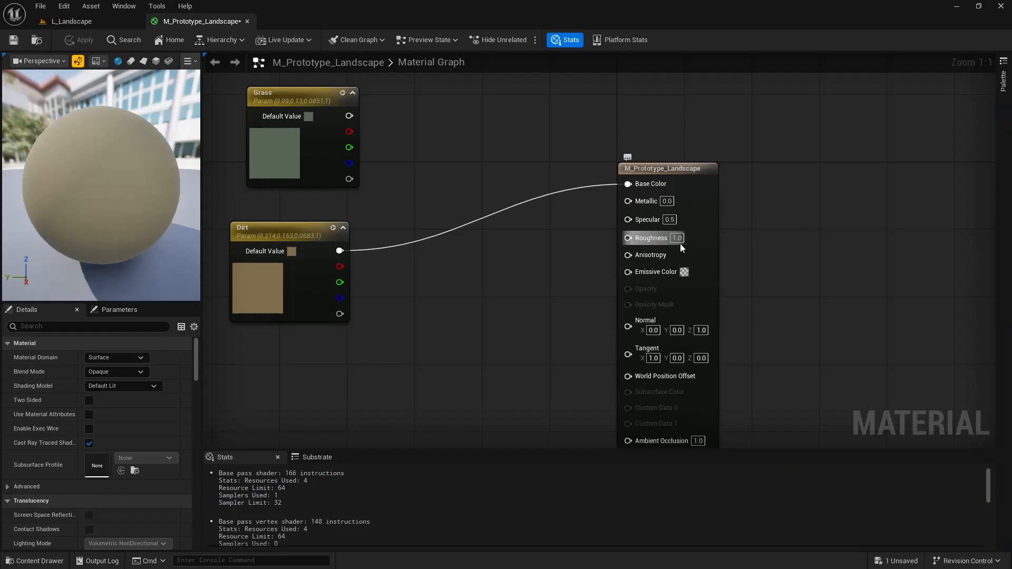
type("0.45")
key("Return")
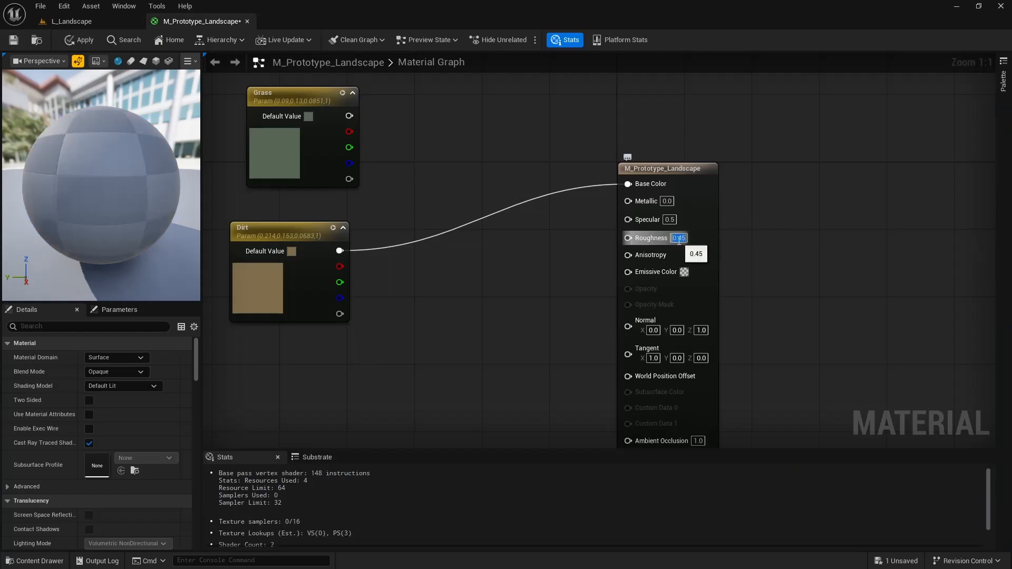
left_click(85, 23)
left_click(157, 22)
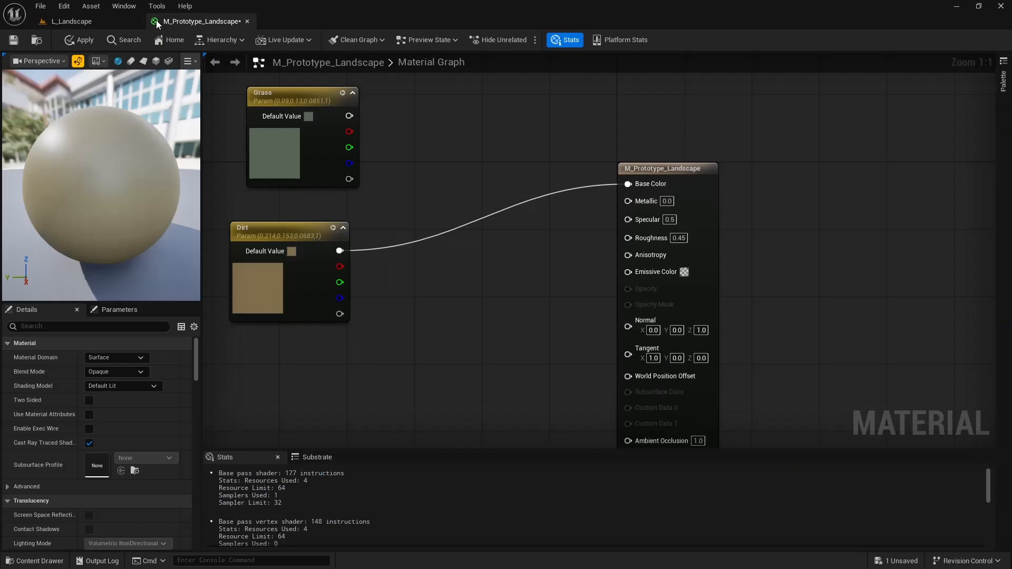
left_click(79, 41)
left_click(87, 23)
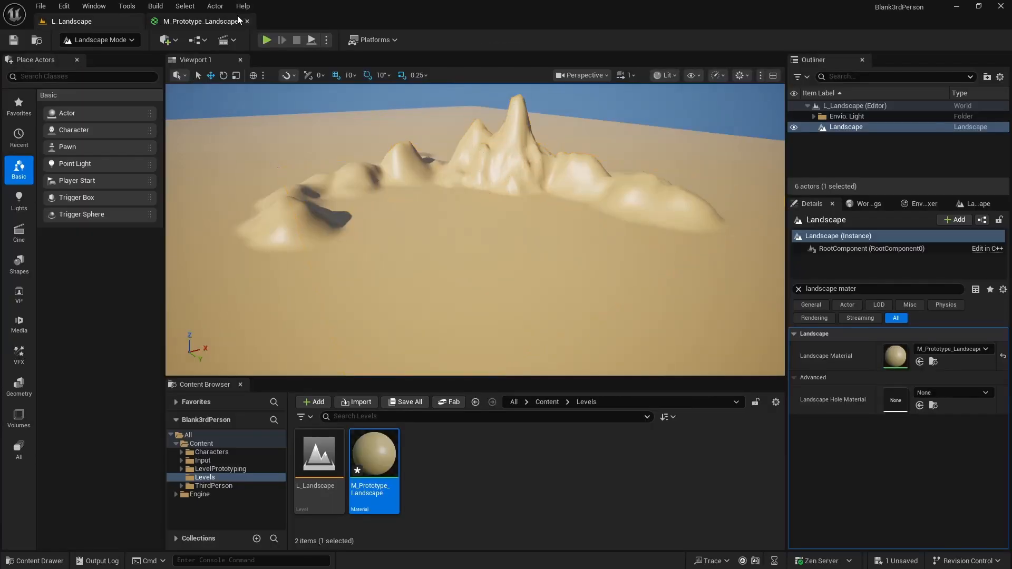
- Back in the M_Prototype_Landscape graph, add a scalar parameter named Roughness
left_click(202, 21)
right_click(536, 267)
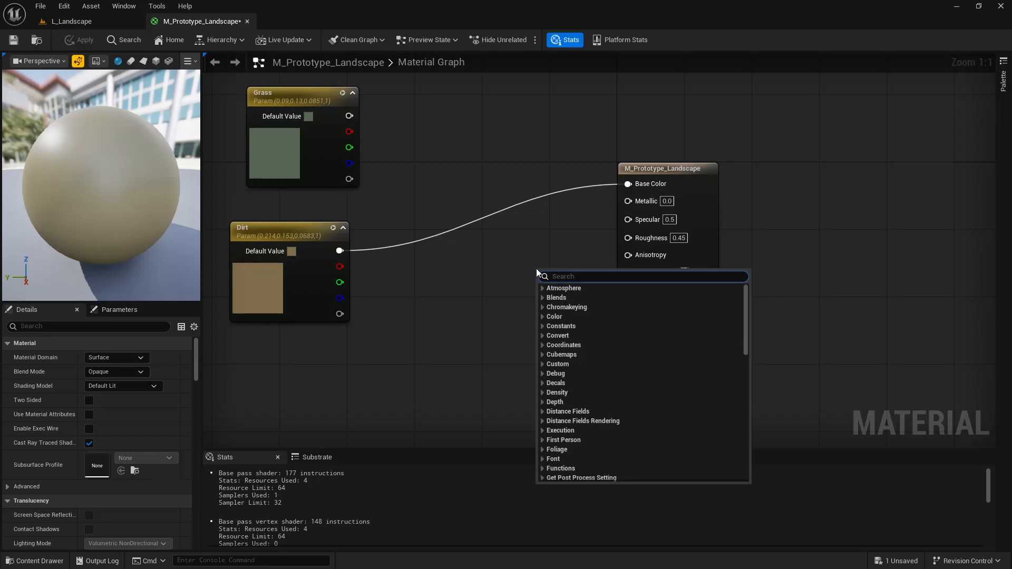
type("sca")
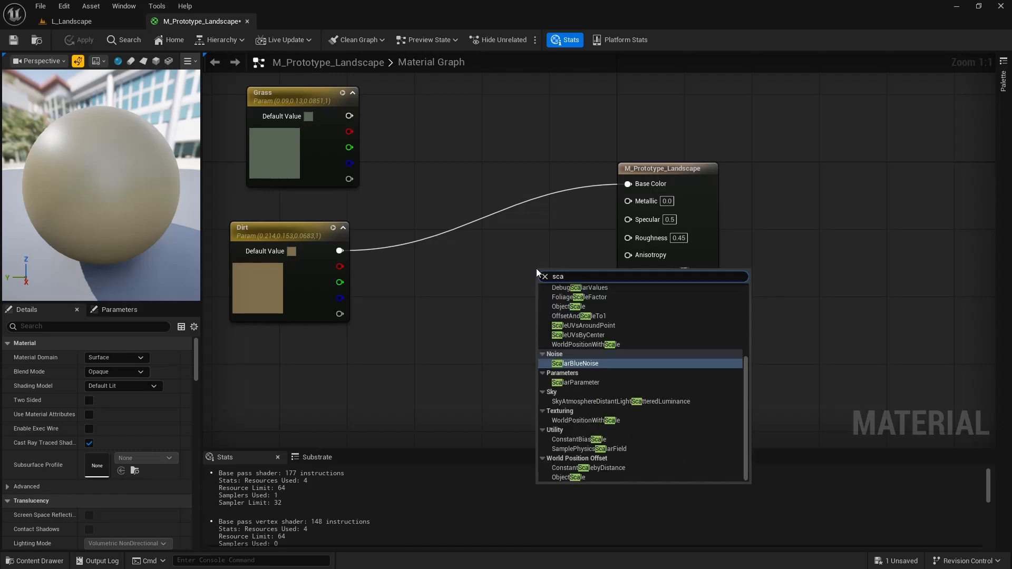
type("l")
key("Down")
key("Return")
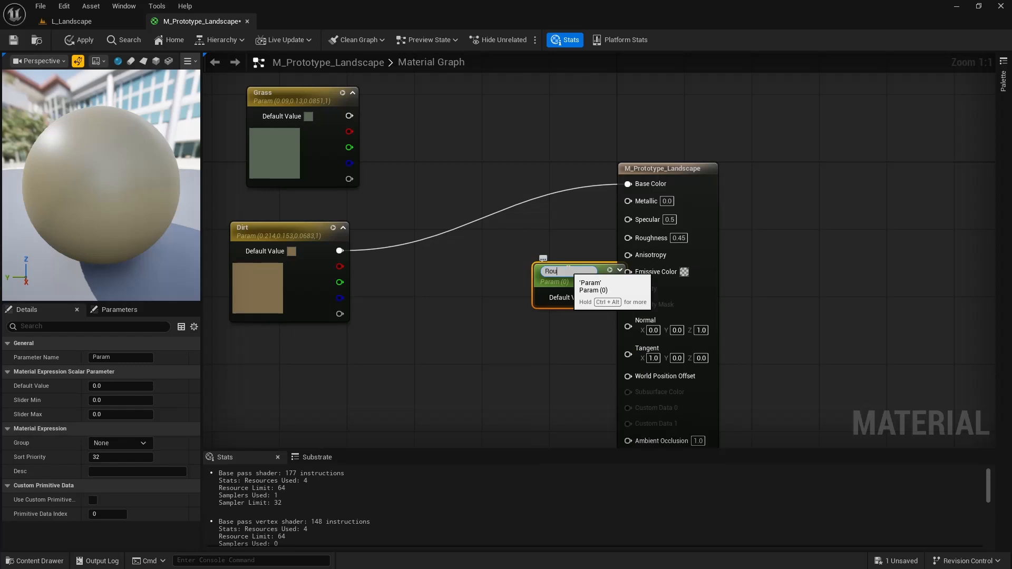
type("Roughness")
key("Return")
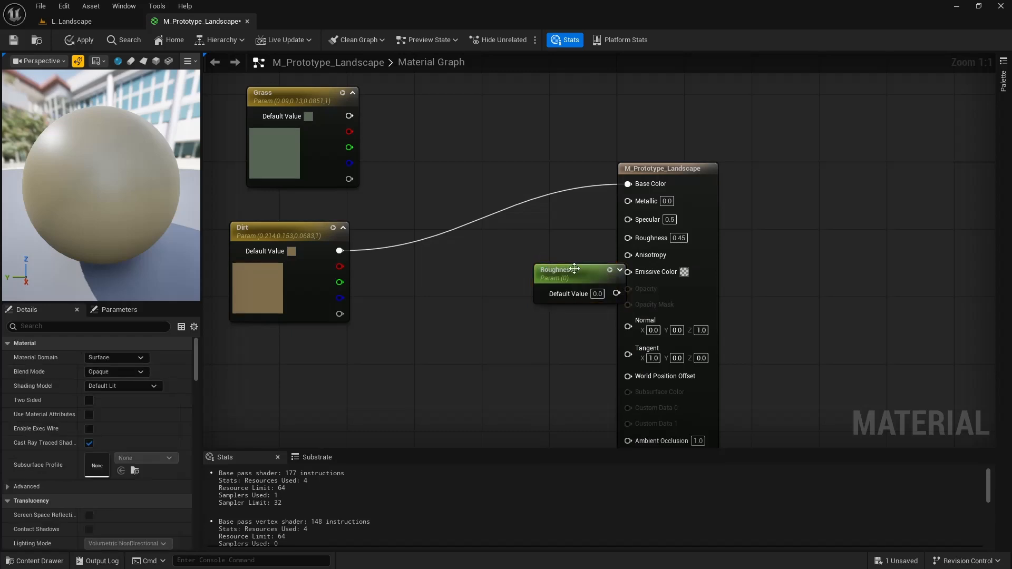
- Connect the Roughness parameter to the material's Roughness input, set its default value to 1 and apply the material
left_click_drag(578, 273, 669, 228)
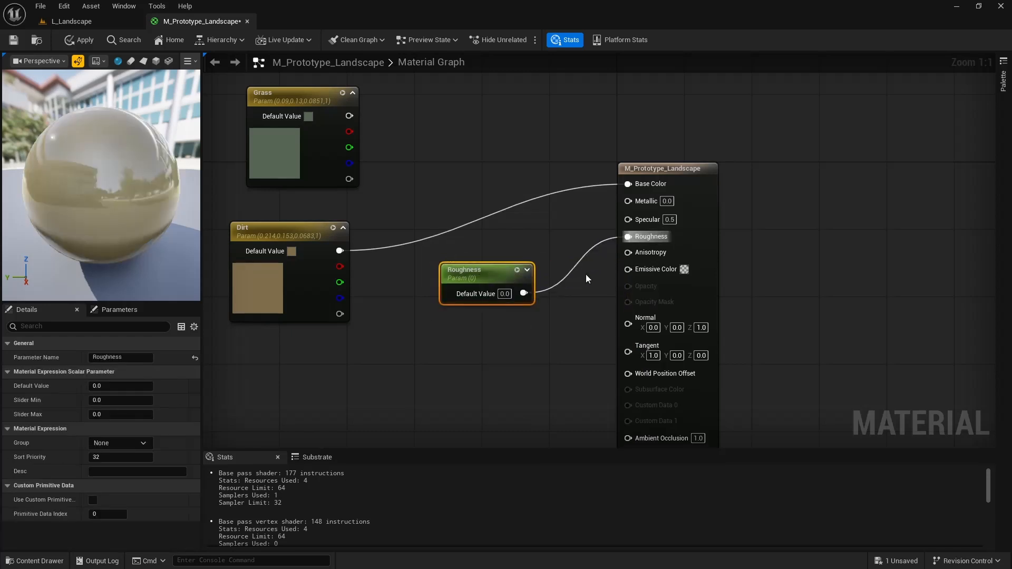
left_click(503, 293)
type("1")
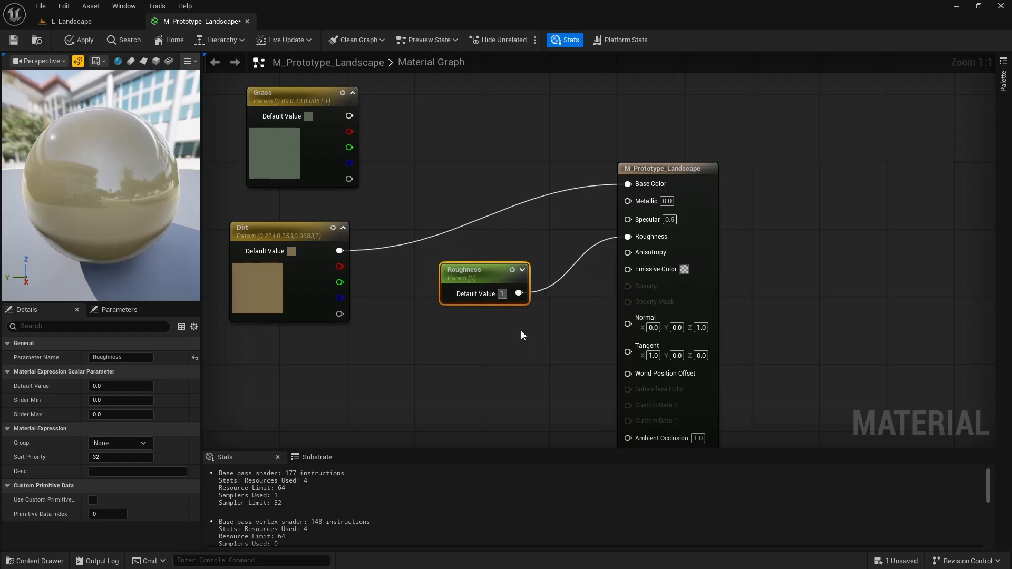
left_click(522, 335)
left_click(72, 42)
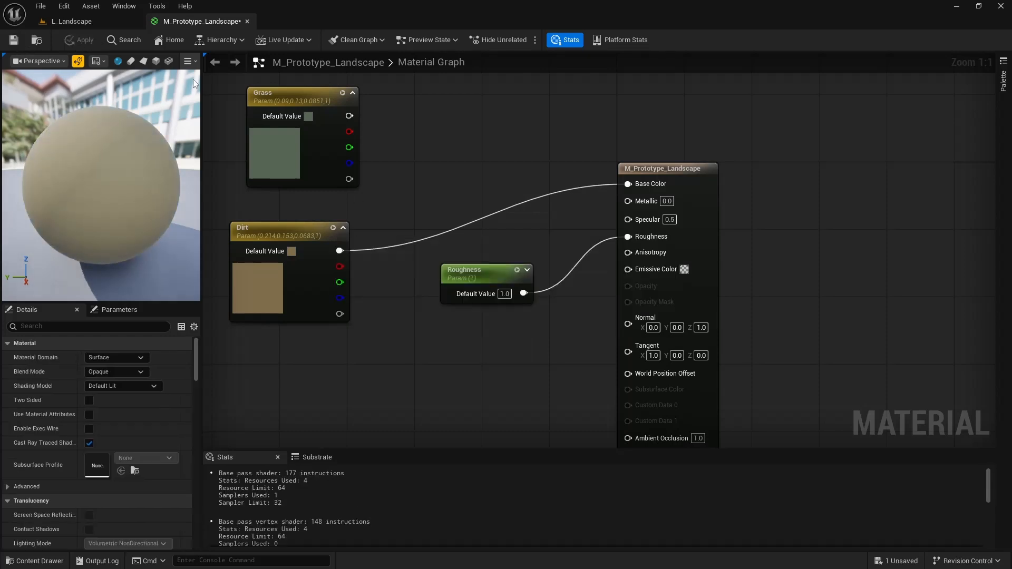
- Move the Grass and Dirt nodes up, lining up Grass directly above Dirt with space before the main node
right_click_drag(426, 163, 488, 219)
left_click_drag(391, 338, 392, 344)
left_click_drag(370, 288, 353, 203)
left_click(487, 143)
right_click_drag(487, 144, 468, 186)
left_click_drag(335, 116, 319, 145)
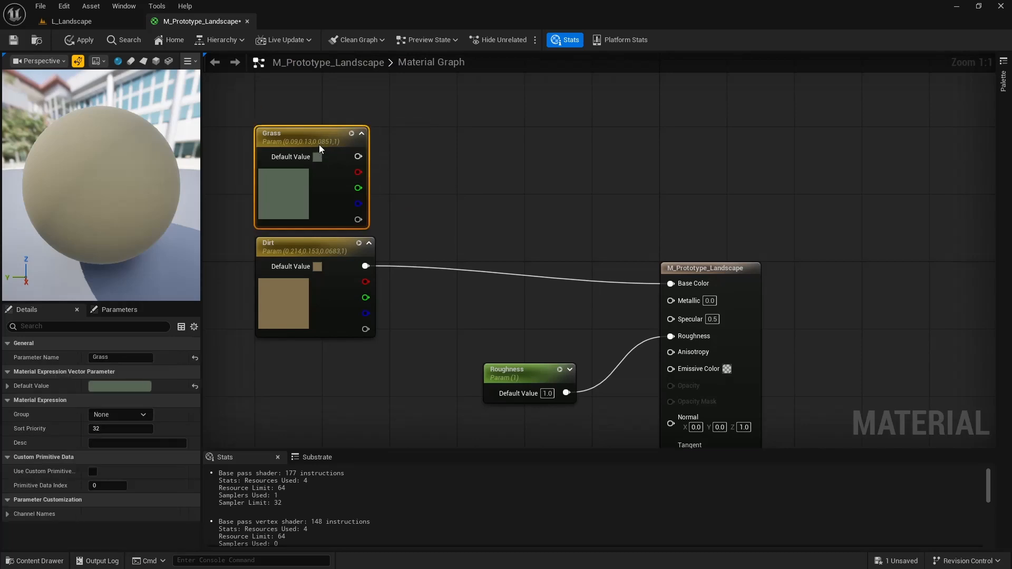
- Add a Landscape Layer Blend node between the color parameters and the main material node
right_click(541, 168)
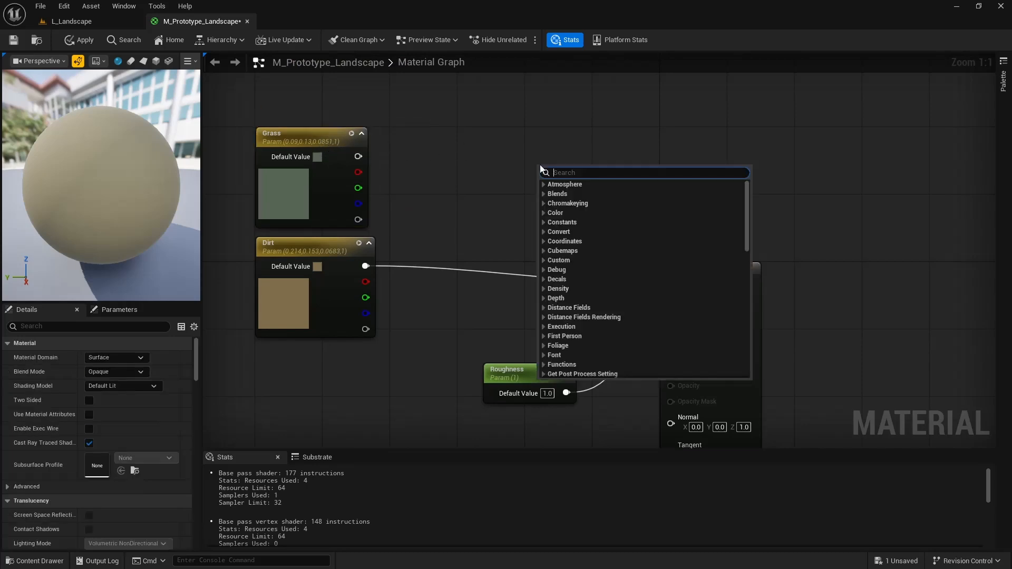
type("lands")
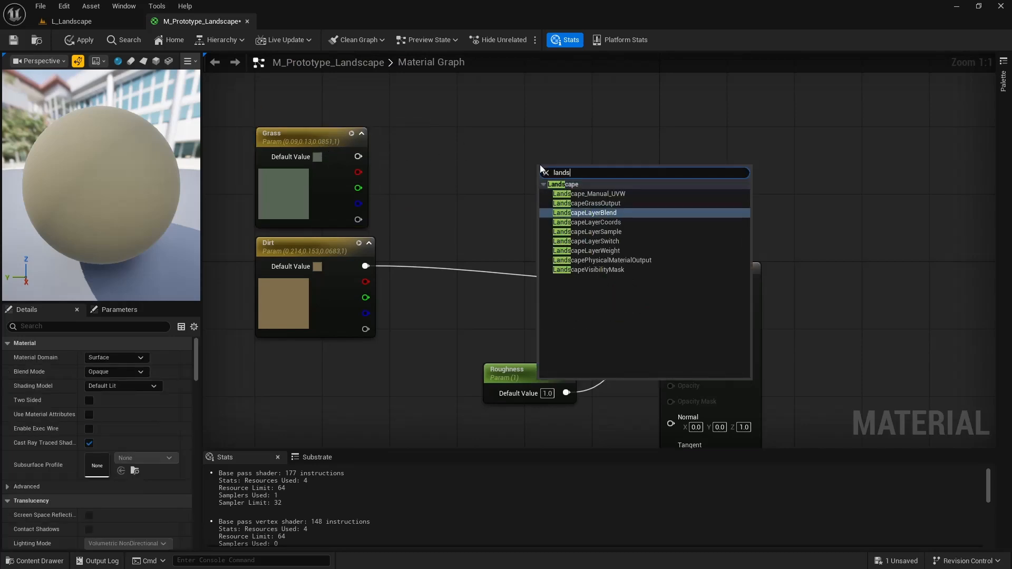
key("Return")
left_click(580, 122)
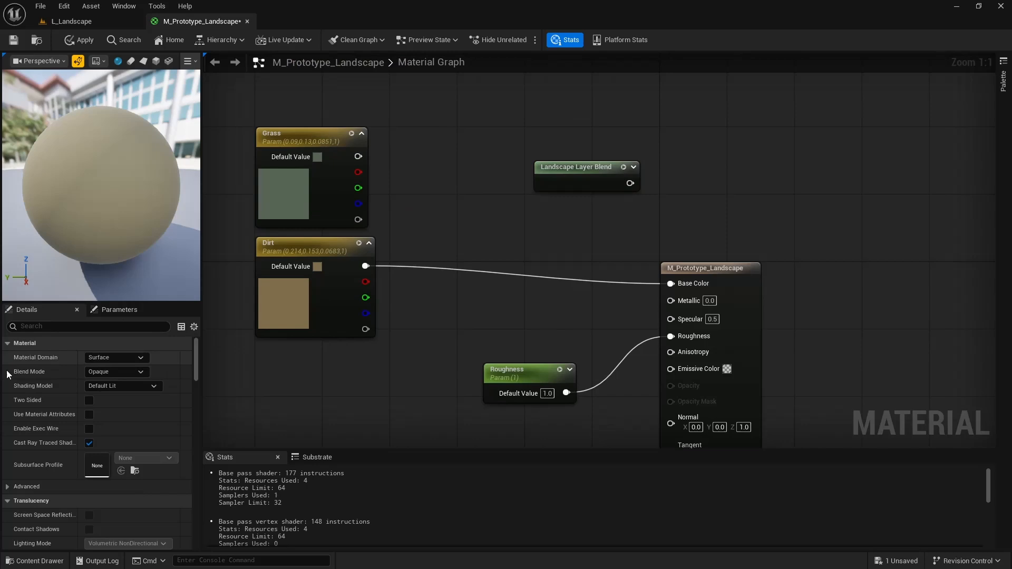
- Try to connect the Grass output to the Landscape Layer Blend node before it has any layers
left_click(551, 169)
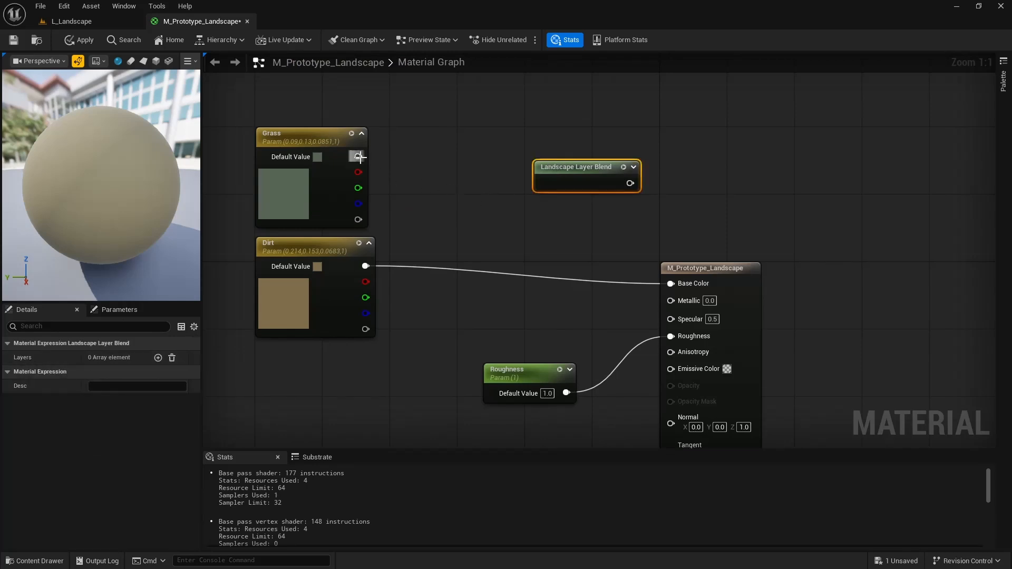
left_click_drag(358, 156, 568, 182)
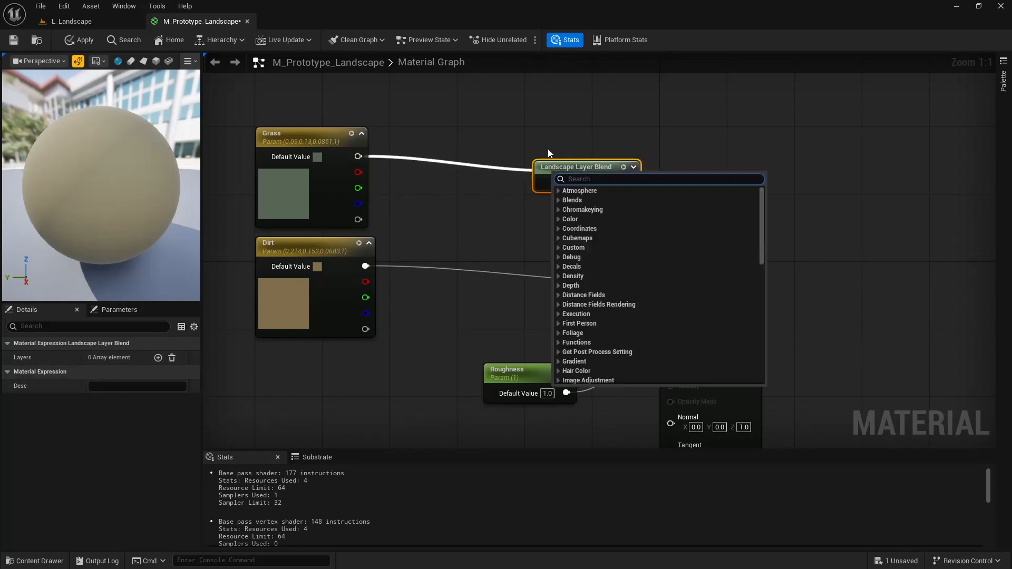
left_click(548, 149)
- Add two layers to the Landscape Layer Blend node and name them Grass and Dirt
left_click(553, 170)
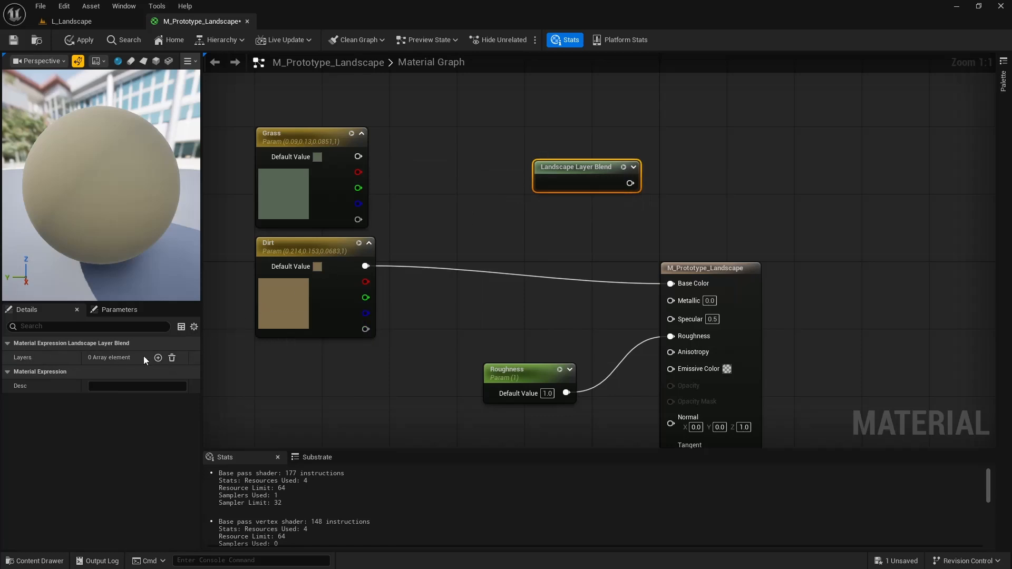
left_click(158, 358)
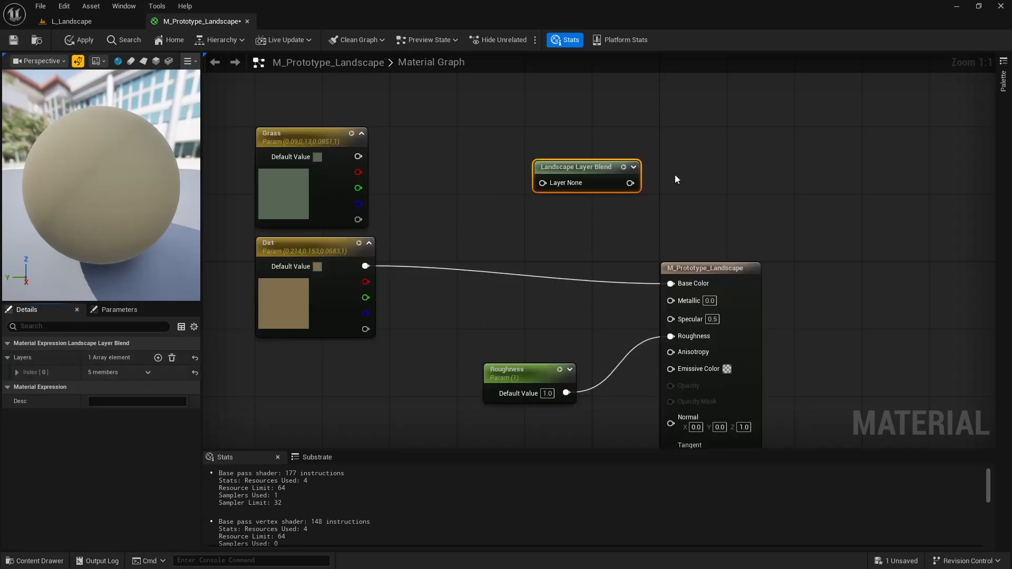
left_click(18, 372)
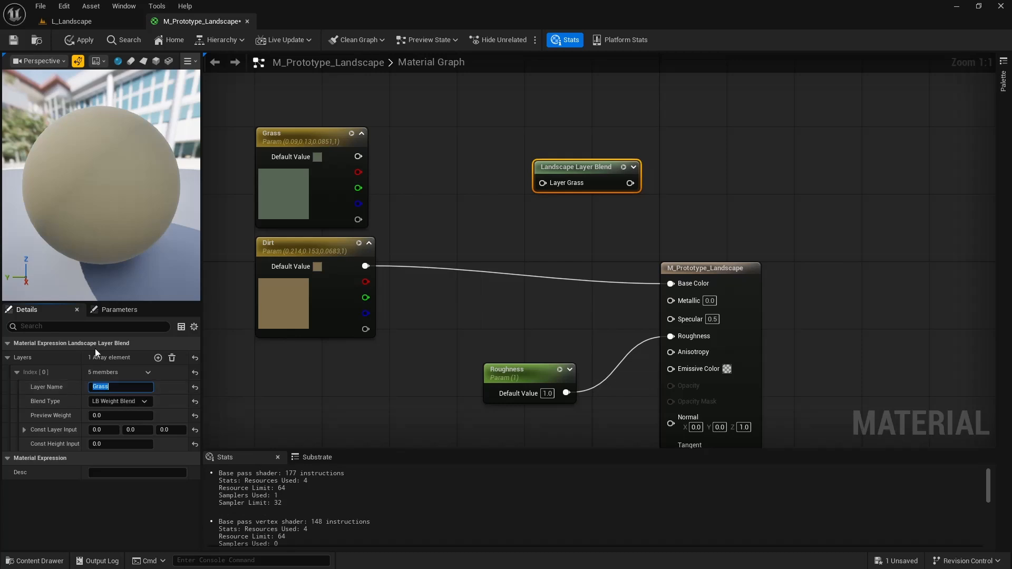
left_click(157, 358)
left_click(16, 458)
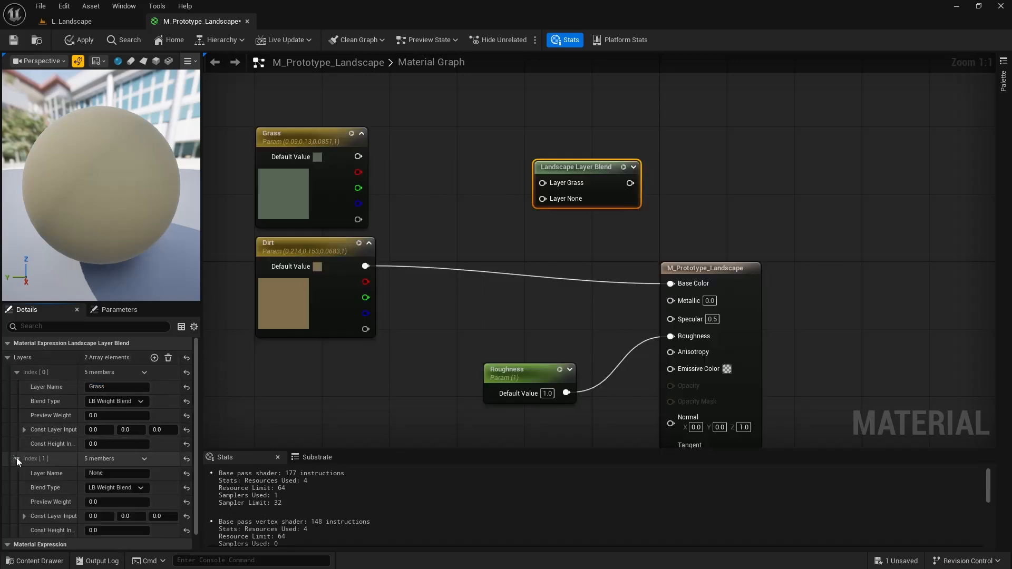
left_click(104, 472)
- Wire Grass and Dirt into their matching blend layers and the blend output into Base Color, saving the material
left_click(18, 41)
left_click_drag(358, 156, 549, 183)
left_click_drag(365, 266, 543, 200)
left_click_drag(630, 183, 671, 283)
left_click_drag(590, 167, 548, 167)
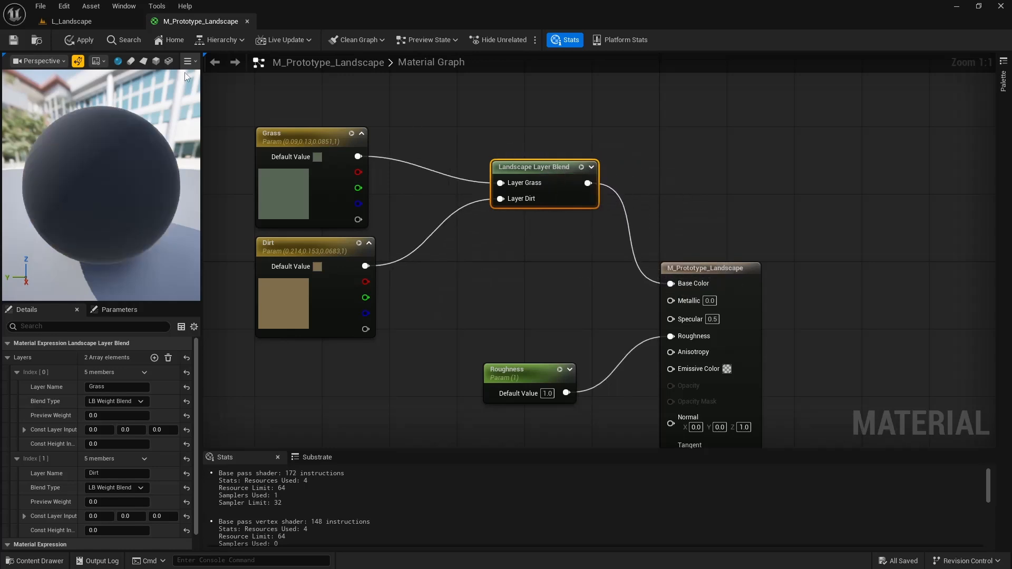
- Return to the L_Landscape level, view the landscape and open the Paint tools of Landscape mode
left_click(87, 23)
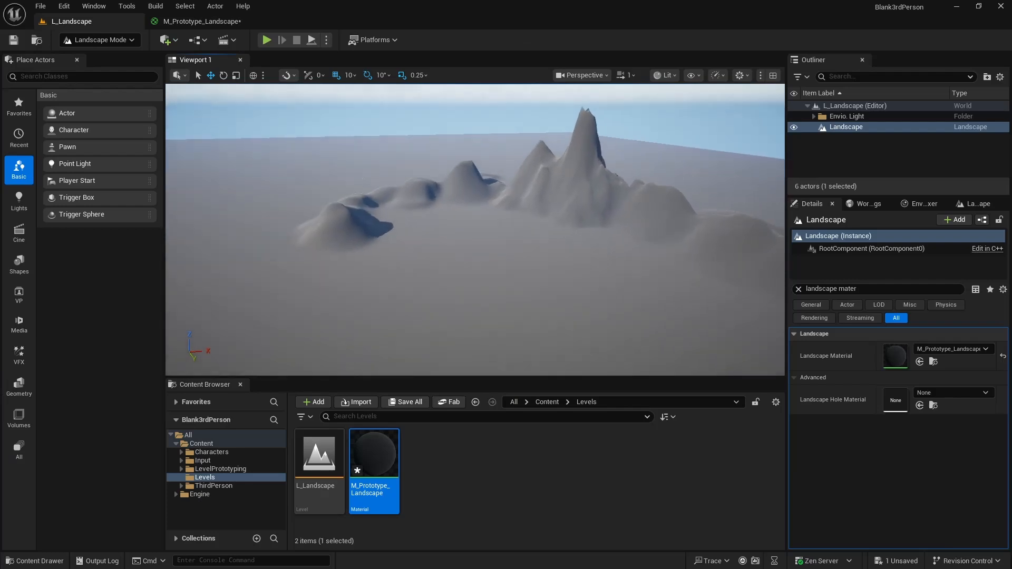
right_click_drag(640, 177, 664, 178)
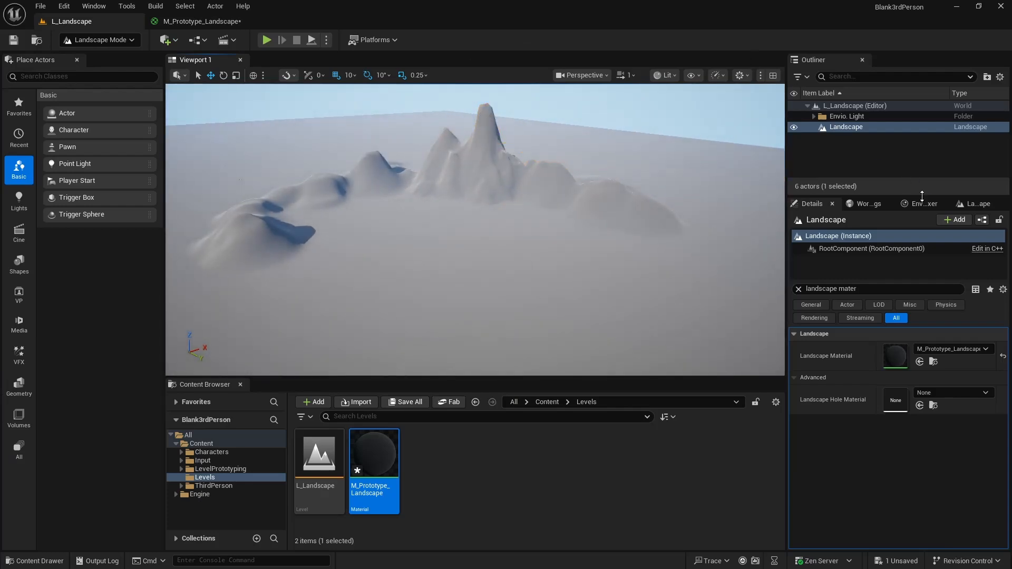
left_click(116, 41)
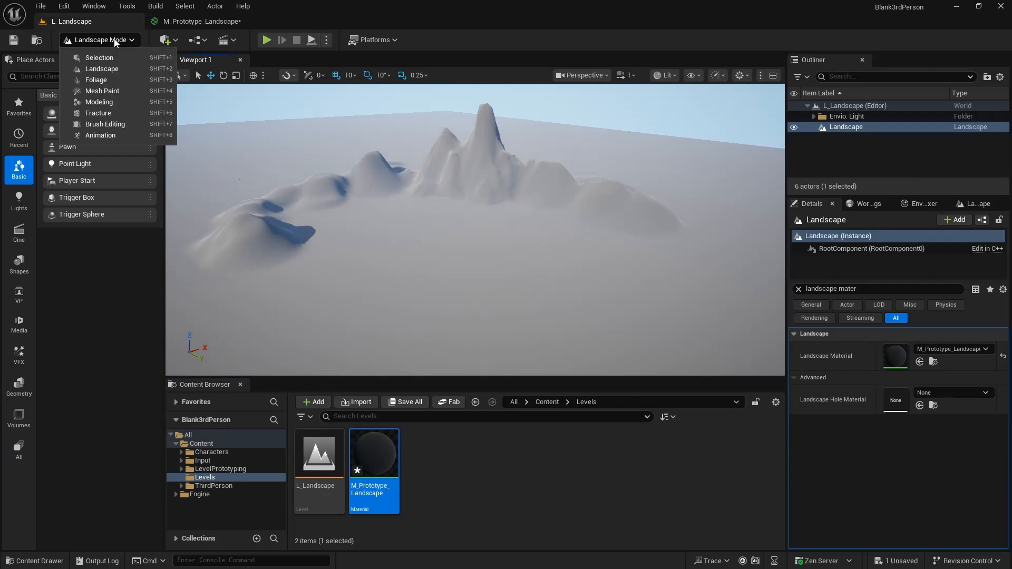
left_click(116, 42)
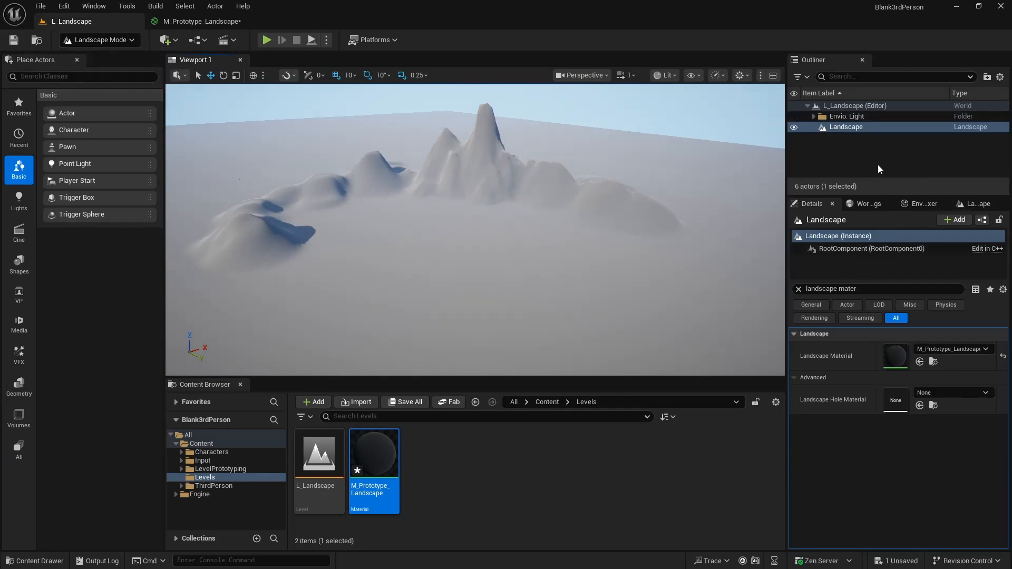
left_click(974, 204)
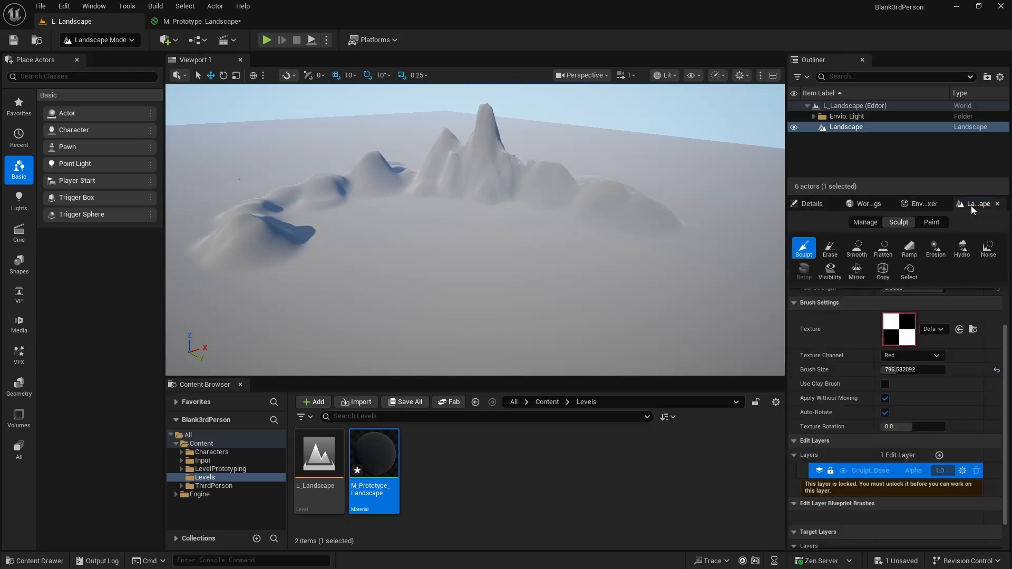
left_click(935, 226)
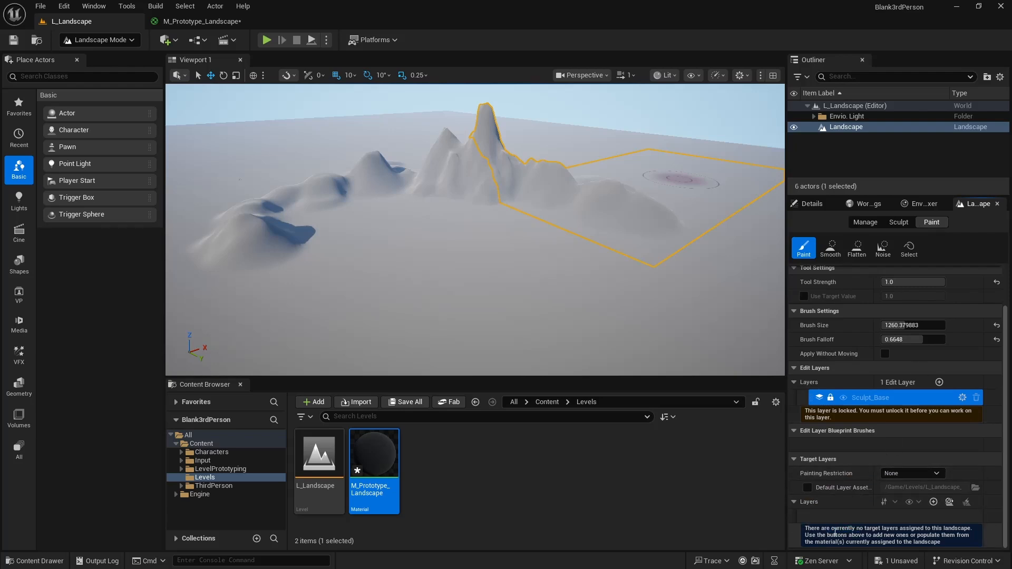
- Check the blend layers in the material graph and create the landscape's target layers from its assigned material
left_click(200, 22)
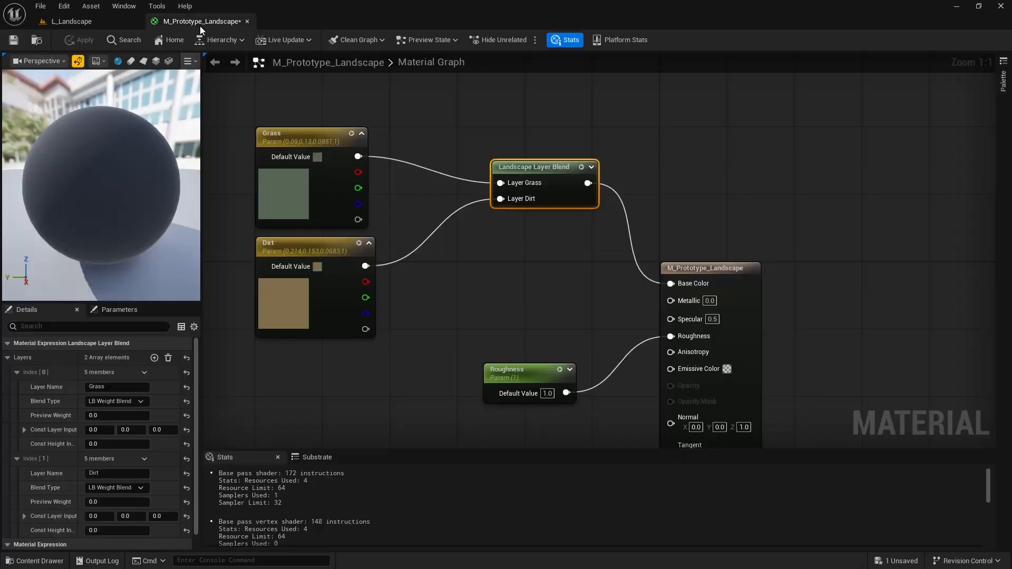
left_click(71, 21)
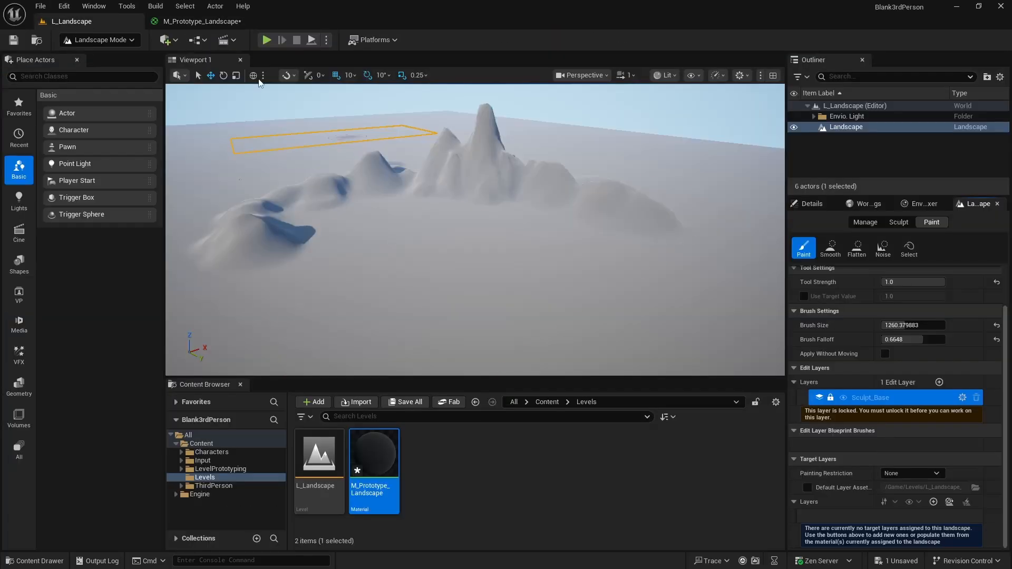
left_click(949, 503)
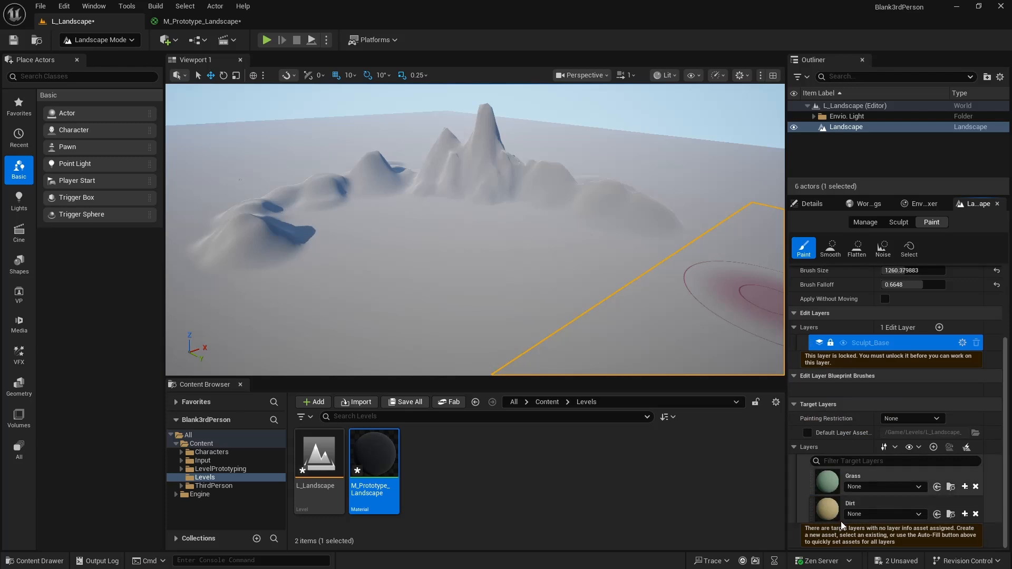
- Try to paint the Grass target layer onto the flat ground in front of the mountains
left_click(831, 492)
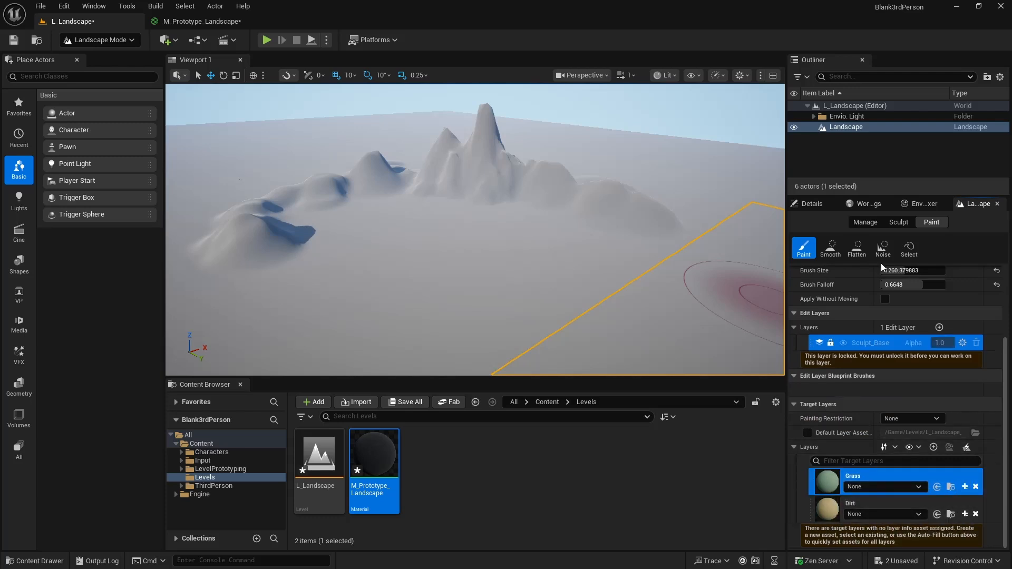
left_click(445, 272)
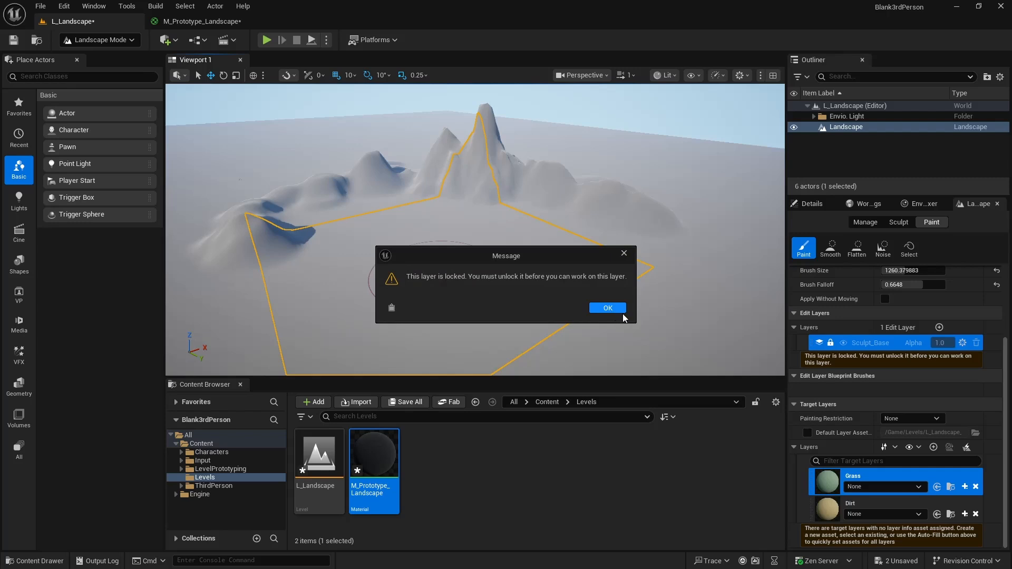
left_click(607, 308)
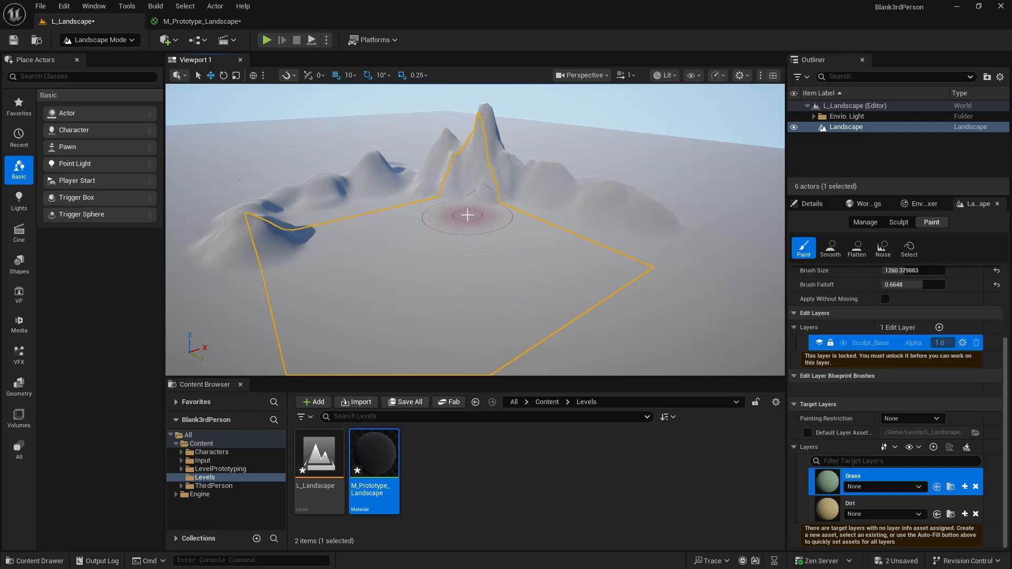
- Add a standard landscape edit layer named Paint_Landscape above Sculpt_Base and save the level
left_click(939, 328)
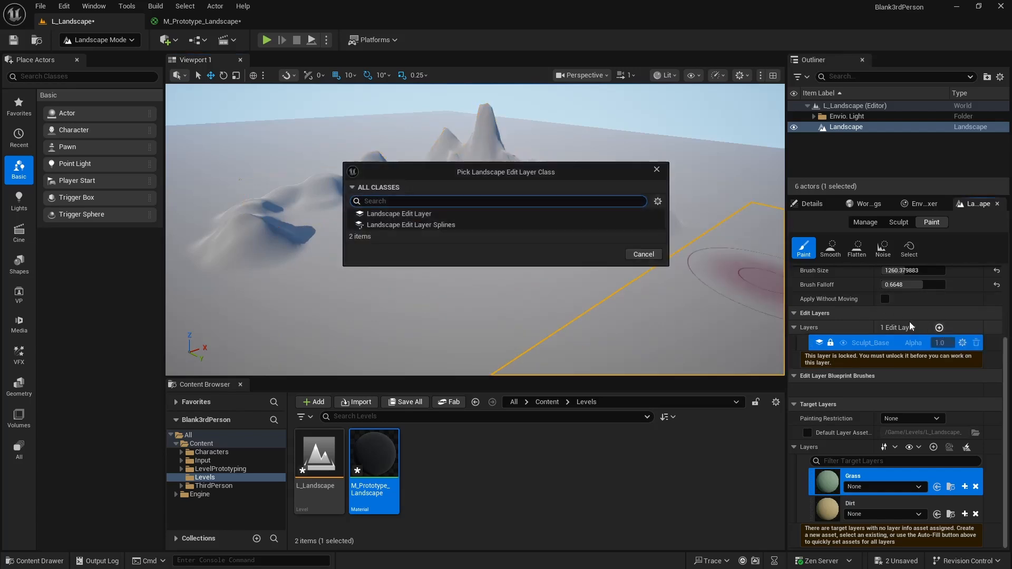
left_click(421, 214)
left_click(602, 254)
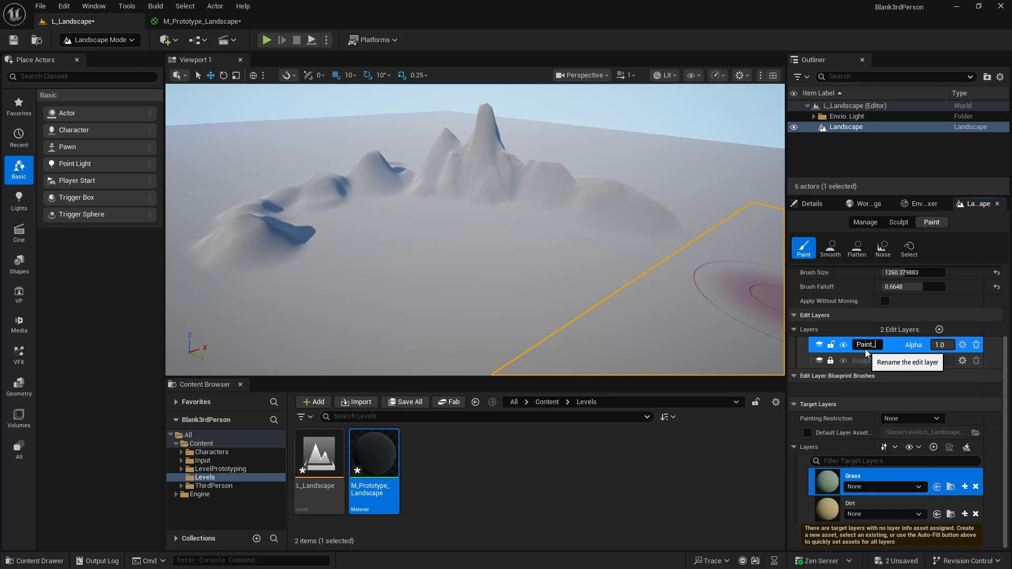
key("Return")
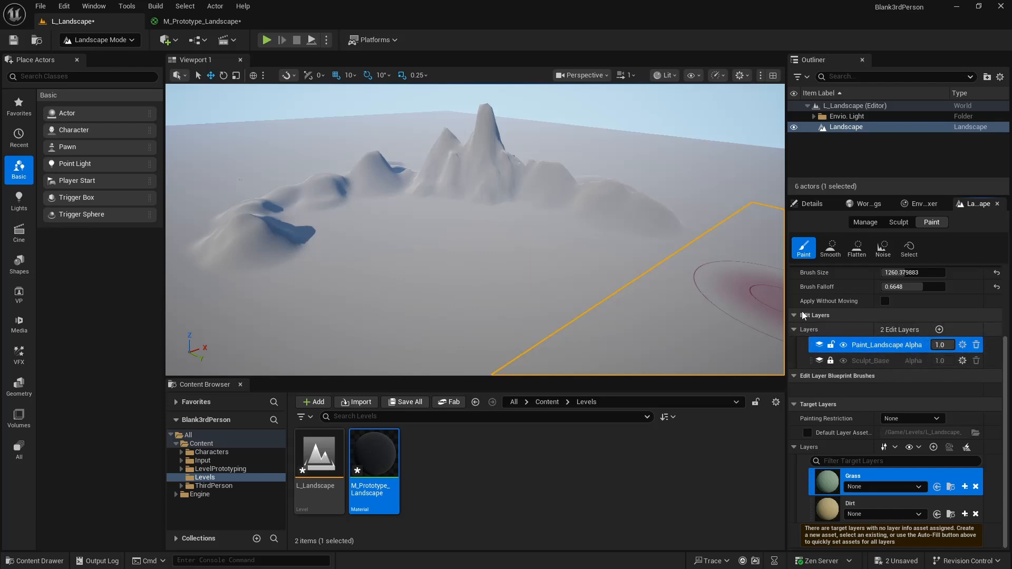
left_click(13, 40)
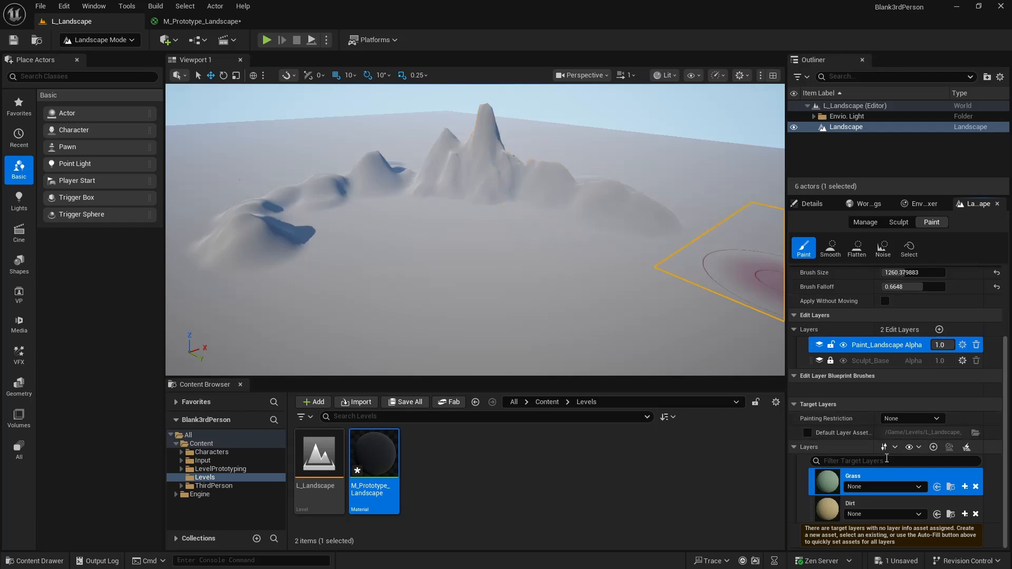
- Try painting the Grass layer, then create its weight-blended layer info as LI_Grass in the L_Landscape_sharedassets folder
left_click(448, 258)
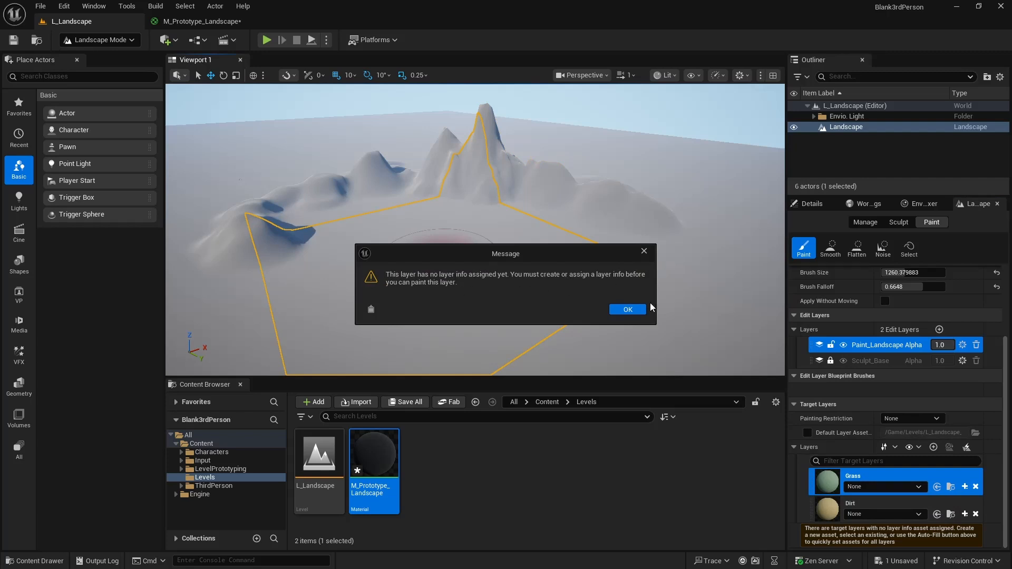
left_click(627, 310)
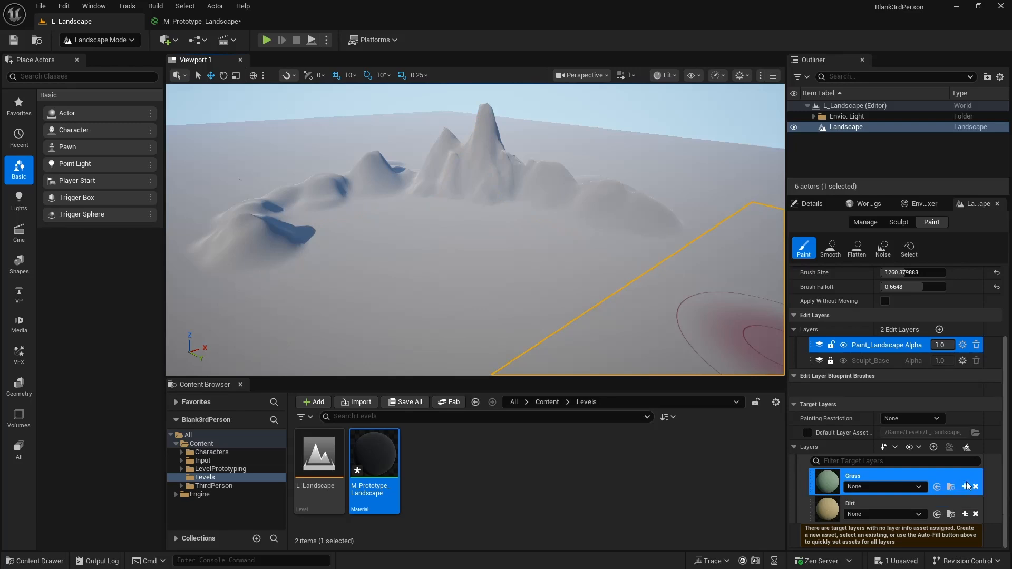
left_click(966, 487)
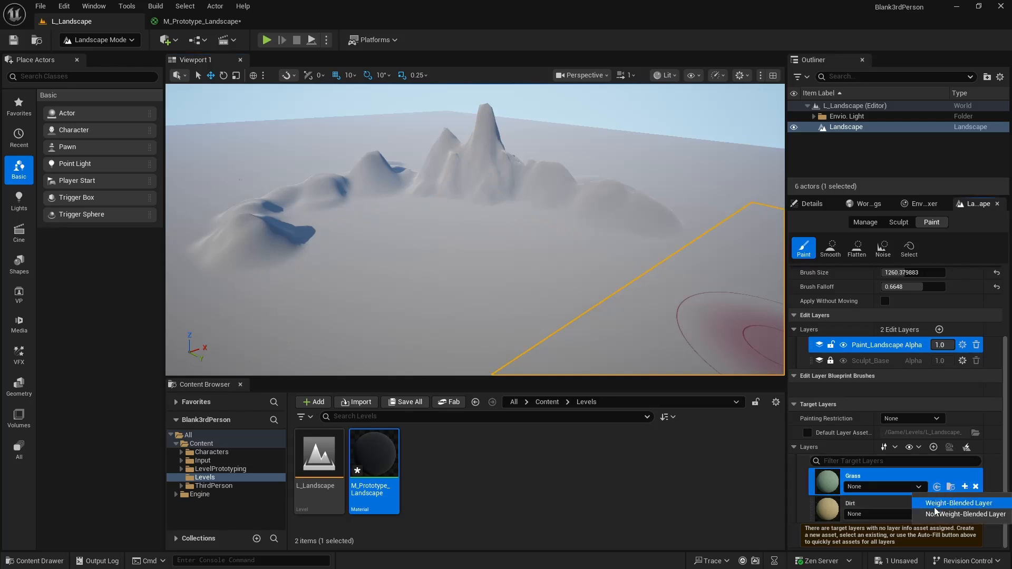
left_click(935, 508)
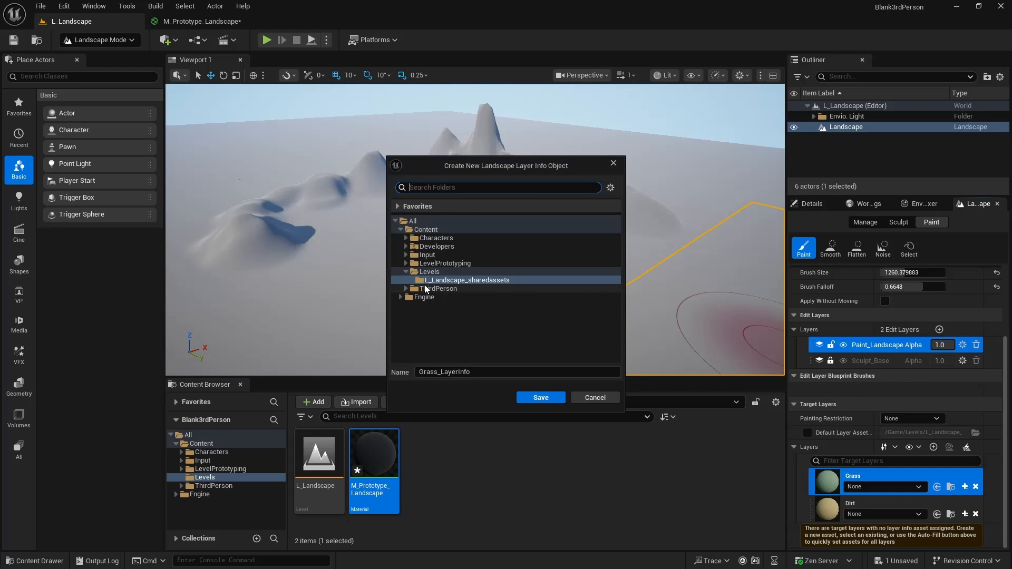
left_click(485, 375)
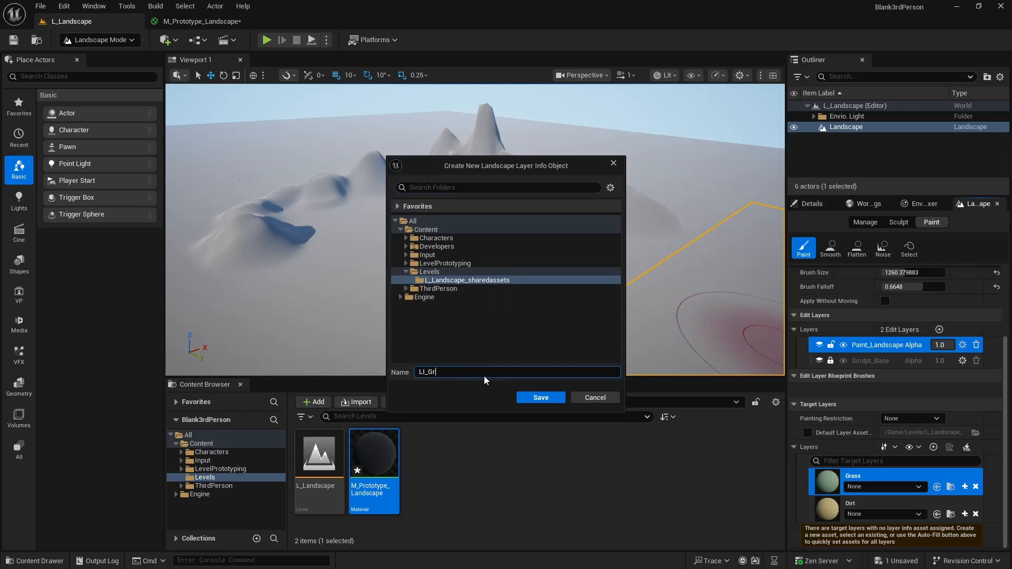
type("LI_Grass")
left_click(540, 397)
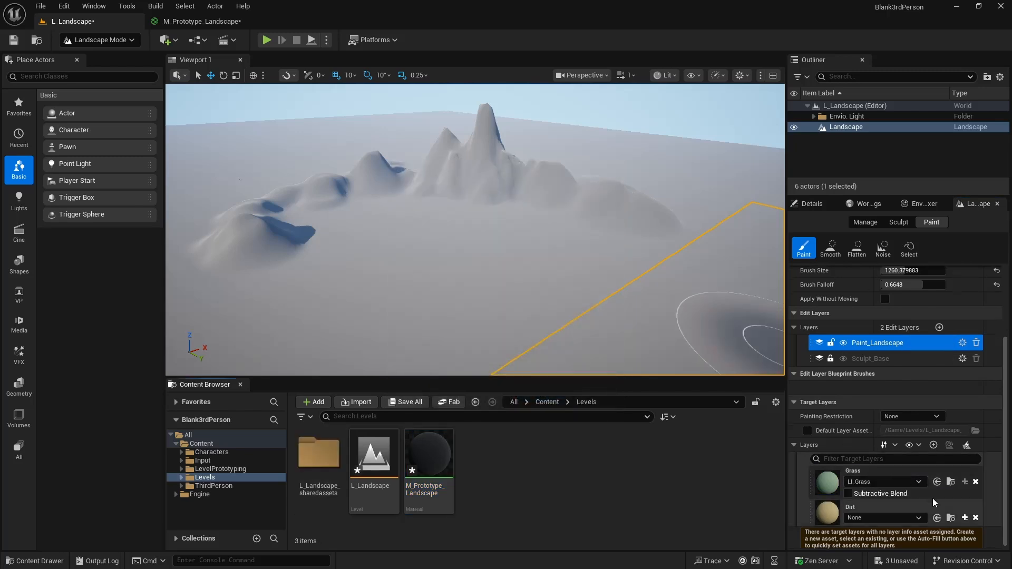
- Create a weight-blended layer info named LI_Dirt for the Dirt target layer in L_Landscape_sharedassets
left_click(964, 518)
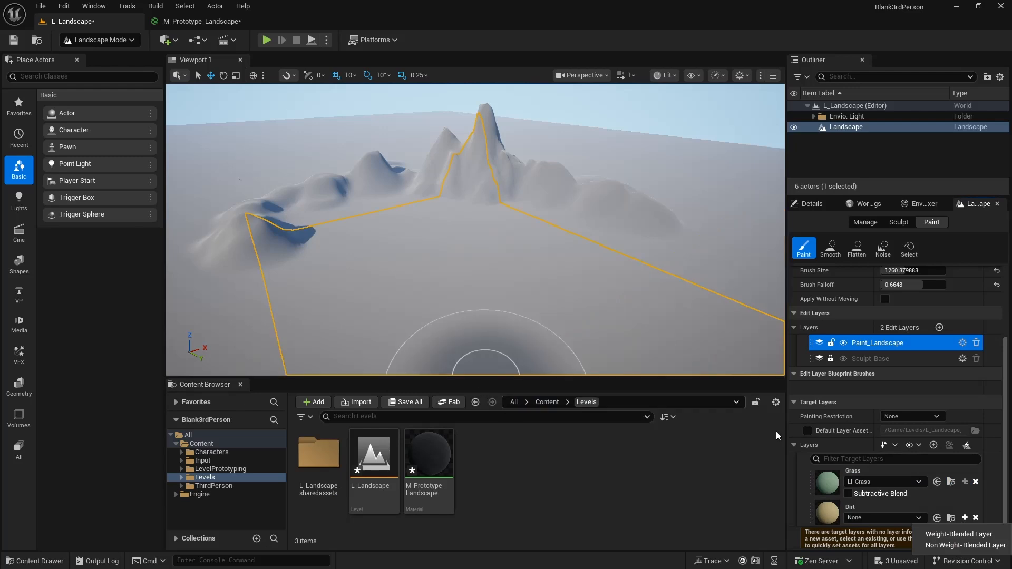
left_click(959, 534)
left_click(477, 373)
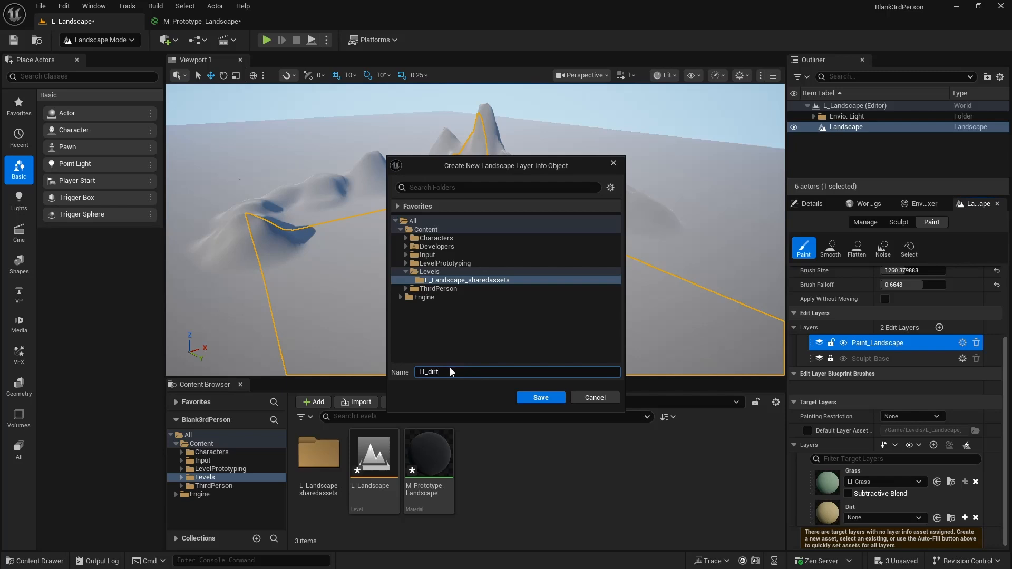
left_click(538, 394)
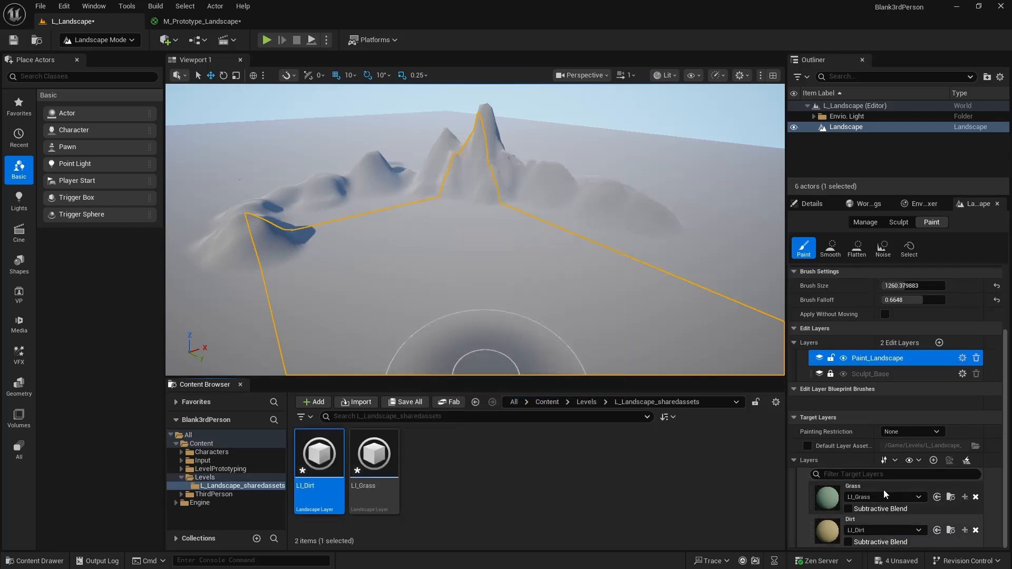
- Paint the Grass target layer over the flat ground and across the mountain range
left_click(827, 501)
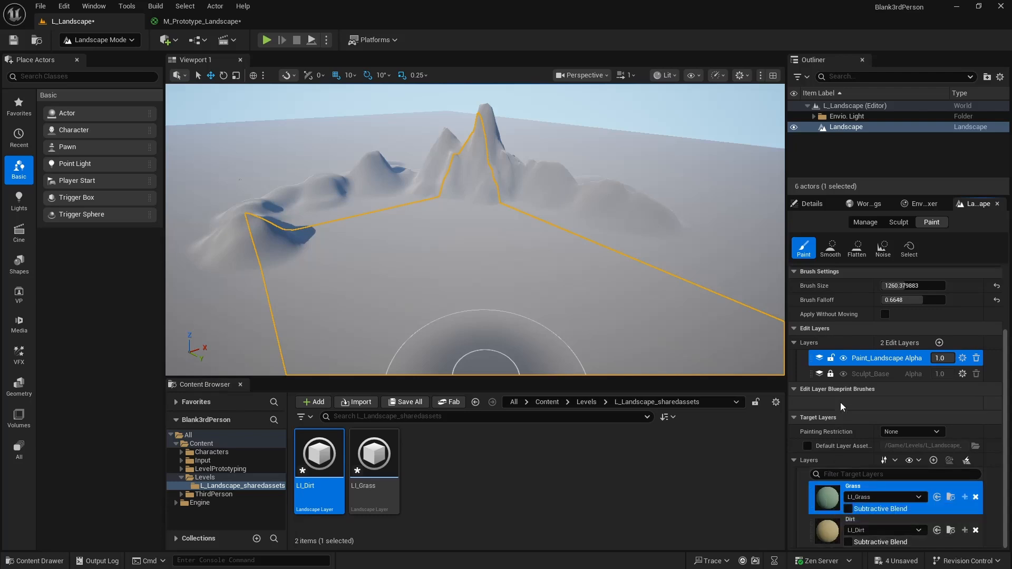
mouse_move(479, 270)
left_mouse_down()
mouse_move(432, 275)
mouse_move(576, 294)
mouse_move(393, 247)
left_mouse_up()
key("s")
right_click_drag(392, 248, 393, 232)
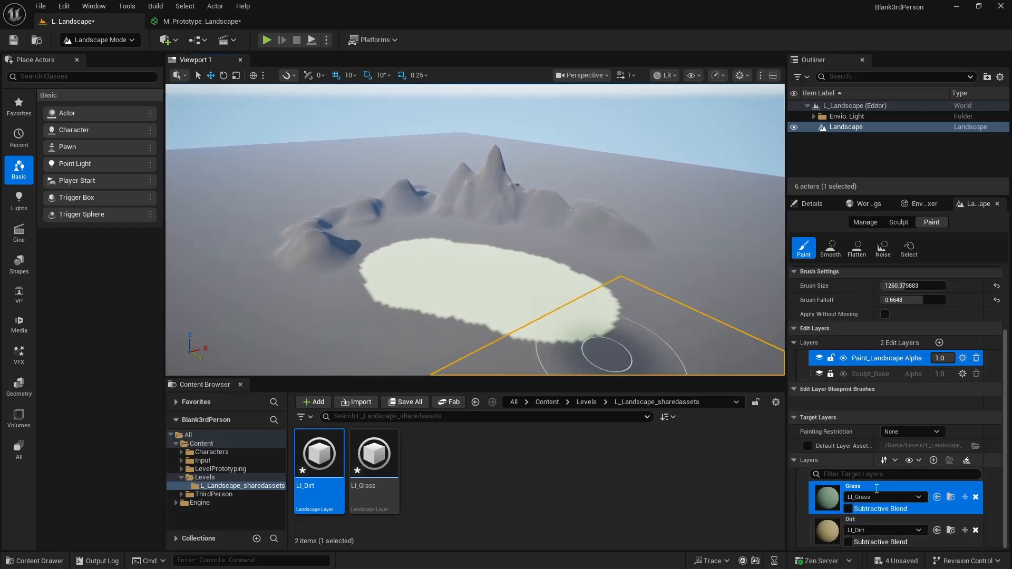
left_click(834, 527)
left_click(834, 499)
mouse_move(490, 339)
left_mouse_down()
mouse_move(317, 263)
mouse_move(327, 227)
mouse_move(448, 185)
mouse_move(564, 213)
mouse_move(581, 232)
mouse_move(646, 212)
mouse_move(288, 198)
mouse_move(224, 258)
mouse_move(279, 256)
left_mouse_up()
- Paint the Dirt target layer over the hills, peaks and slopes along the whole mountain range
left_click(906, 521)
mouse_move(658, 285)
right_mouse_down()
mouse_move(622, 294)
mouse_move(617, 254)
mouse_move(617, 279)
mouse_move(362, 271)
right_mouse_up()
key("w")
left_click_drag(362, 271, 417, 216)
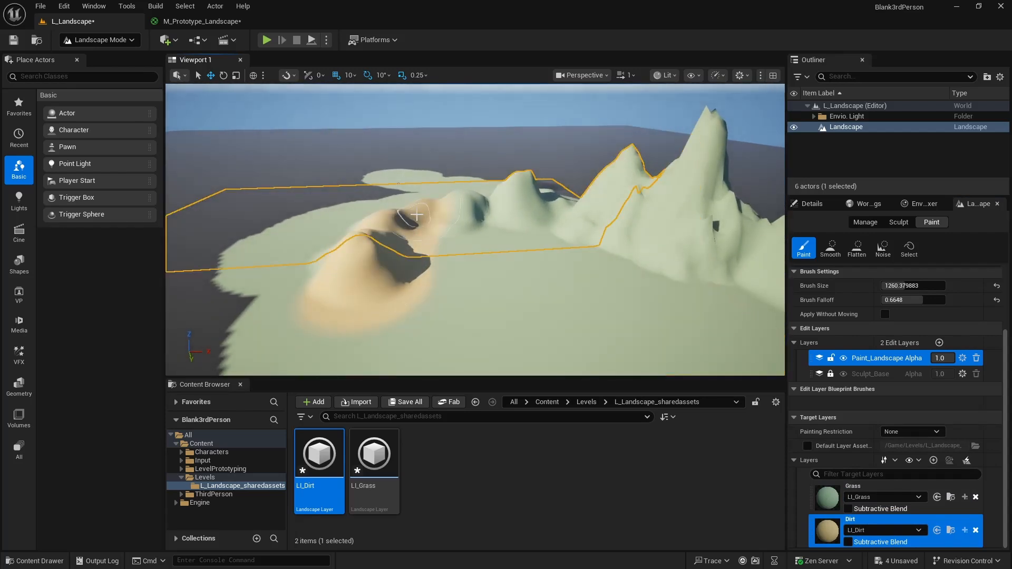
left_click_drag(517, 211, 698, 203)
right_click_drag(698, 203, 780, 203)
left_click_drag(464, 211, 638, 224)
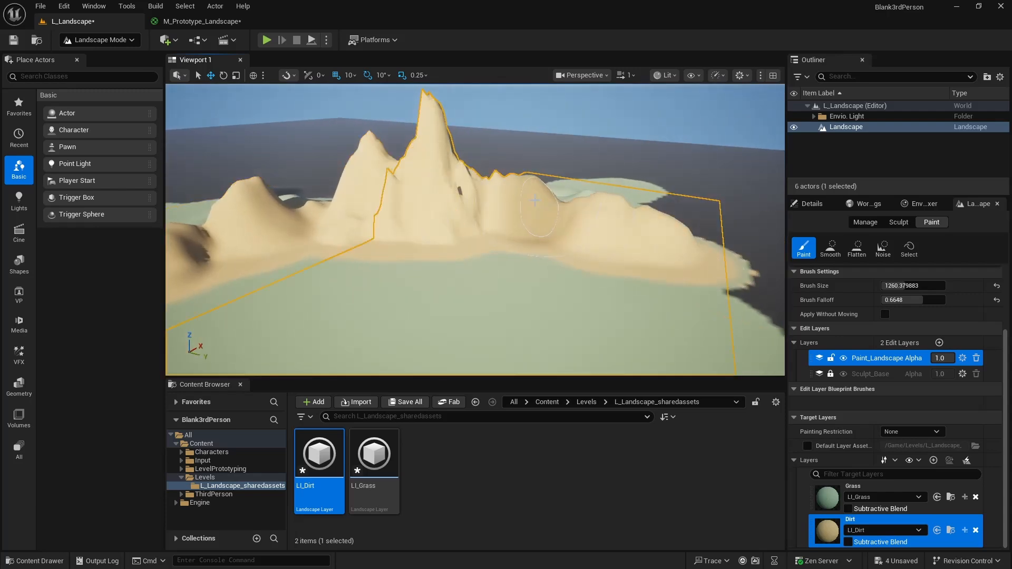
mouse_move(535, 200)
right_mouse_down()
mouse_move(427, 237)
mouse_move(417, 230)
mouse_move(440, 214)
mouse_move(585, 196)
right_mouse_up()
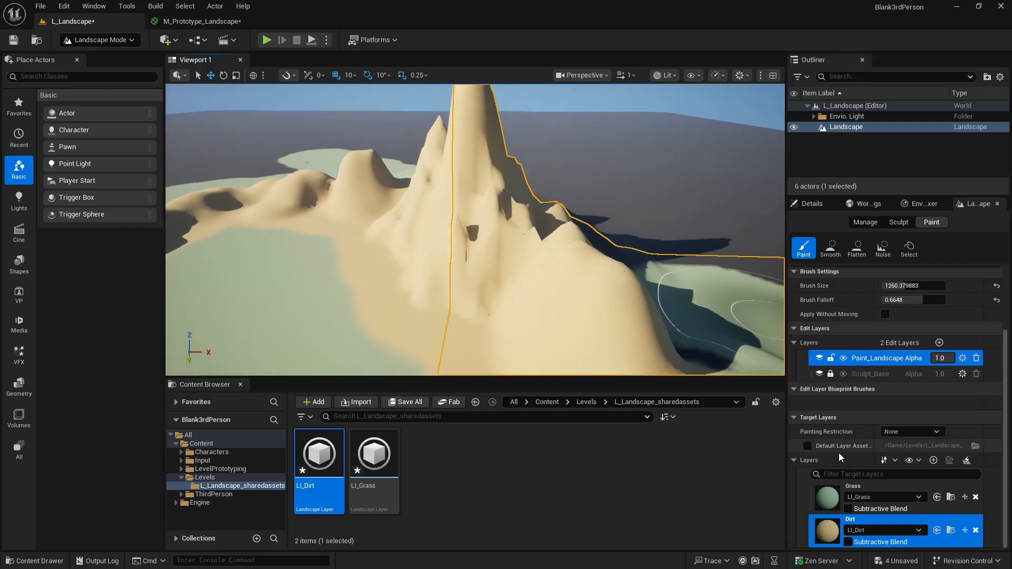
- Paint the Grass target layer over the slopes and ground behind the mountain range
left_click(834, 494)
mouse_move(632, 284)
right_mouse_down()
mouse_move(596, 290)
mouse_move(550, 319)
mouse_move(558, 343)
right_mouse_up()
mouse_move(474, 322)
left_mouse_down()
mouse_move(497, 283)
mouse_move(493, 185)
mouse_move(545, 127)
left_mouse_up()
right_click_drag(549, 139, 546, 114)
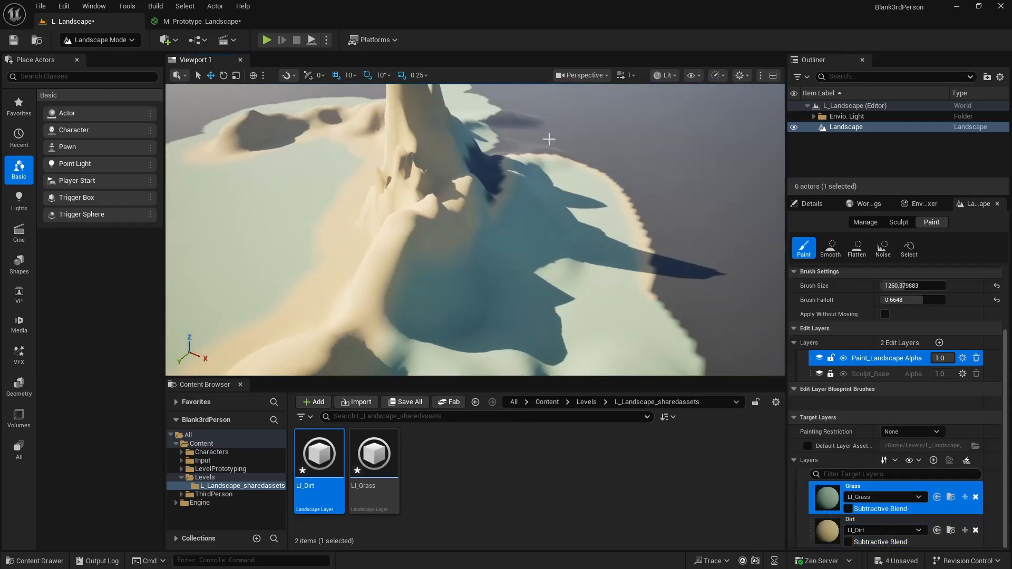
mouse_move(548, 139)
left_mouse_down()
mouse_move(515, 176)
mouse_move(488, 153)
mouse_move(527, 145)
left_mouse_up()
mouse_move(527, 145)
right_mouse_down()
mouse_move(506, 166)
mouse_move(554, 174)
right_mouse_up()
mouse_move(554, 174)
left_mouse_down()
mouse_move(525, 187)
mouse_move(580, 193)
left_mouse_up()
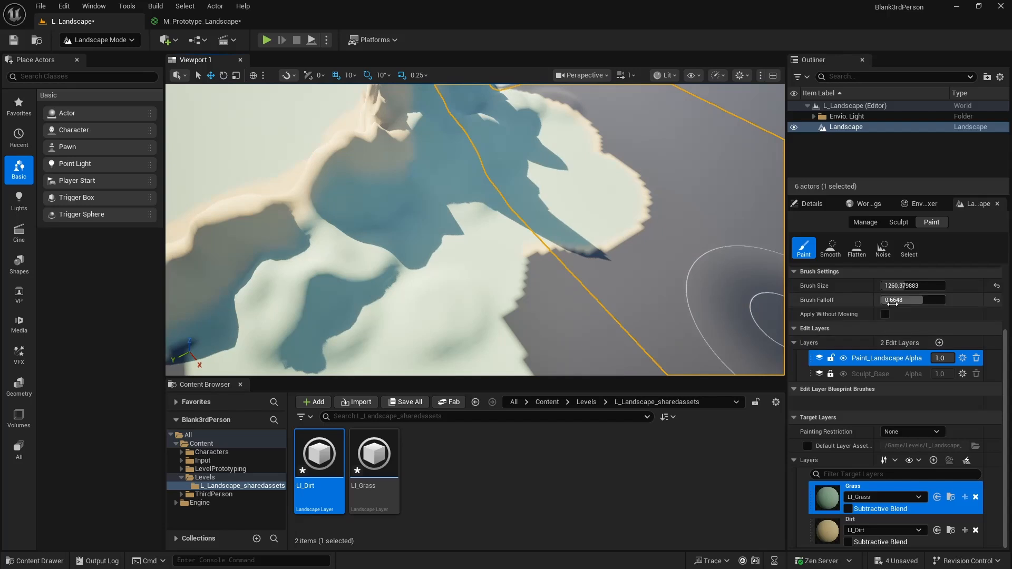
- Set the brush falloff to 0.0 and paint Grass with hard edges over the ground behind the mountains
left_click_drag(892, 303, 840, 303)
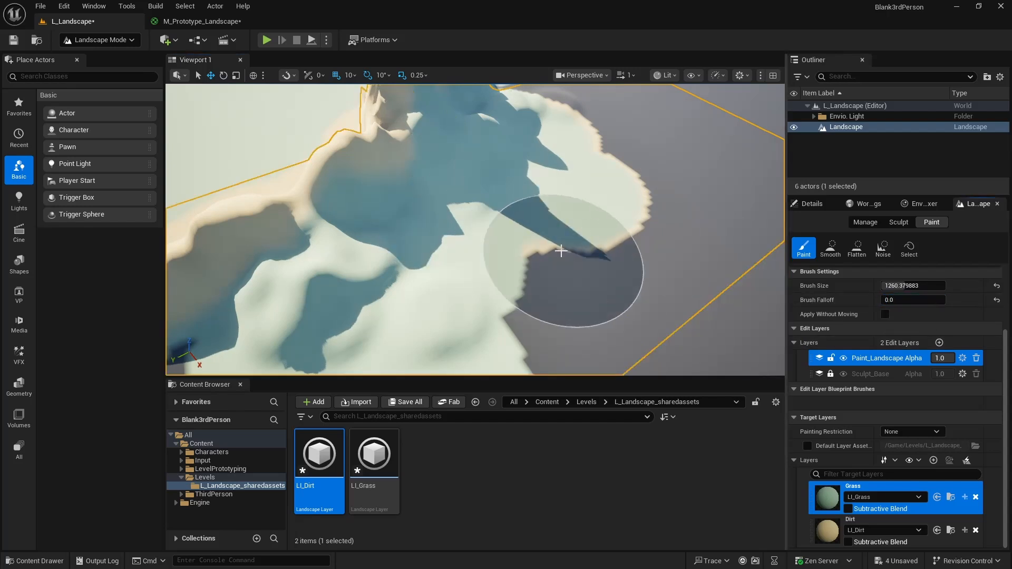
mouse_move(561, 251)
left_mouse_down()
mouse_move(630, 211)
mouse_move(622, 172)
mouse_move(587, 121)
mouse_move(604, 117)
left_mouse_up()
right_click_drag(629, 126, 561, 126)
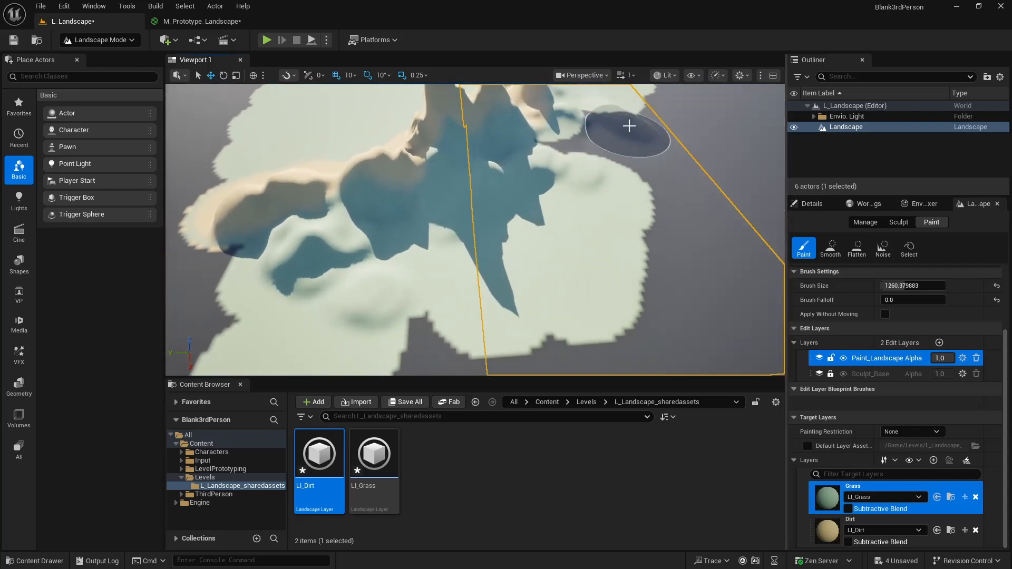
mouse_move(509, 317)
right_mouse_down()
mouse_move(448, 303)
mouse_move(416, 311)
right_mouse_up()
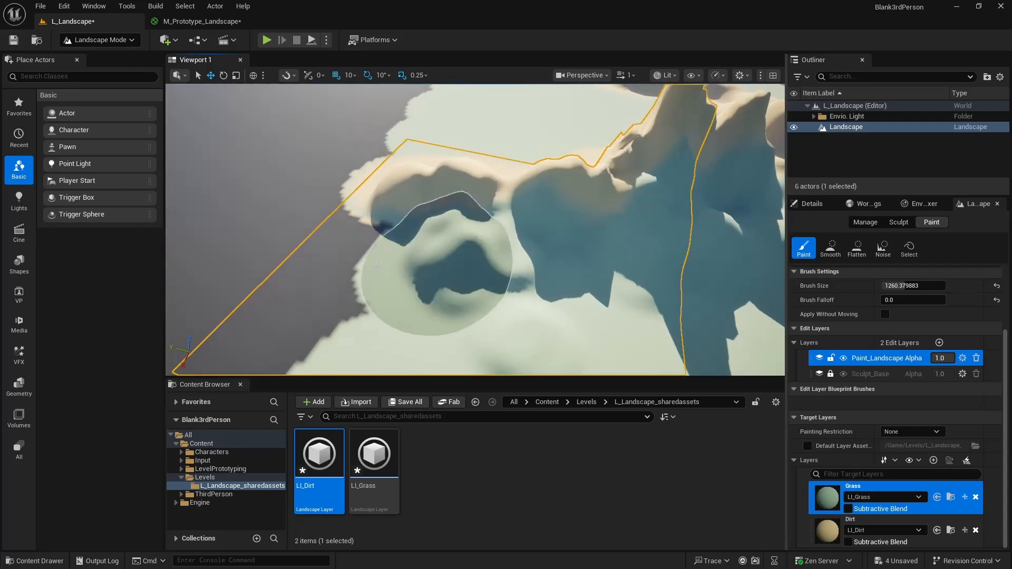
mouse_move(378, 266)
left_mouse_down()
mouse_move(327, 262)
mouse_move(323, 207)
mouse_move(357, 161)
left_mouse_up()
mouse_move(357, 161)
right_mouse_down()
mouse_move(352, 126)
mouse_move(578, 117)
mouse_move(664, 92)
mouse_move(585, 105)
right_mouse_up()
key("s")
mouse_move(356, 155)
right_mouse_down()
mouse_move(390, 158)
mouse_move(397, 145)
mouse_move(476, 155)
mouse_move(436, 166)
right_mouse_up()
key("s")
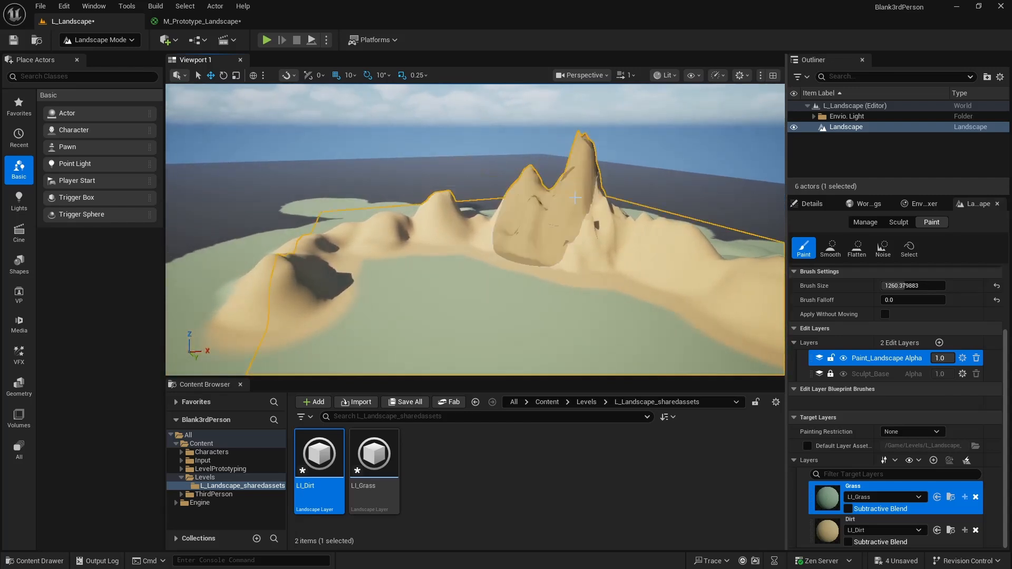